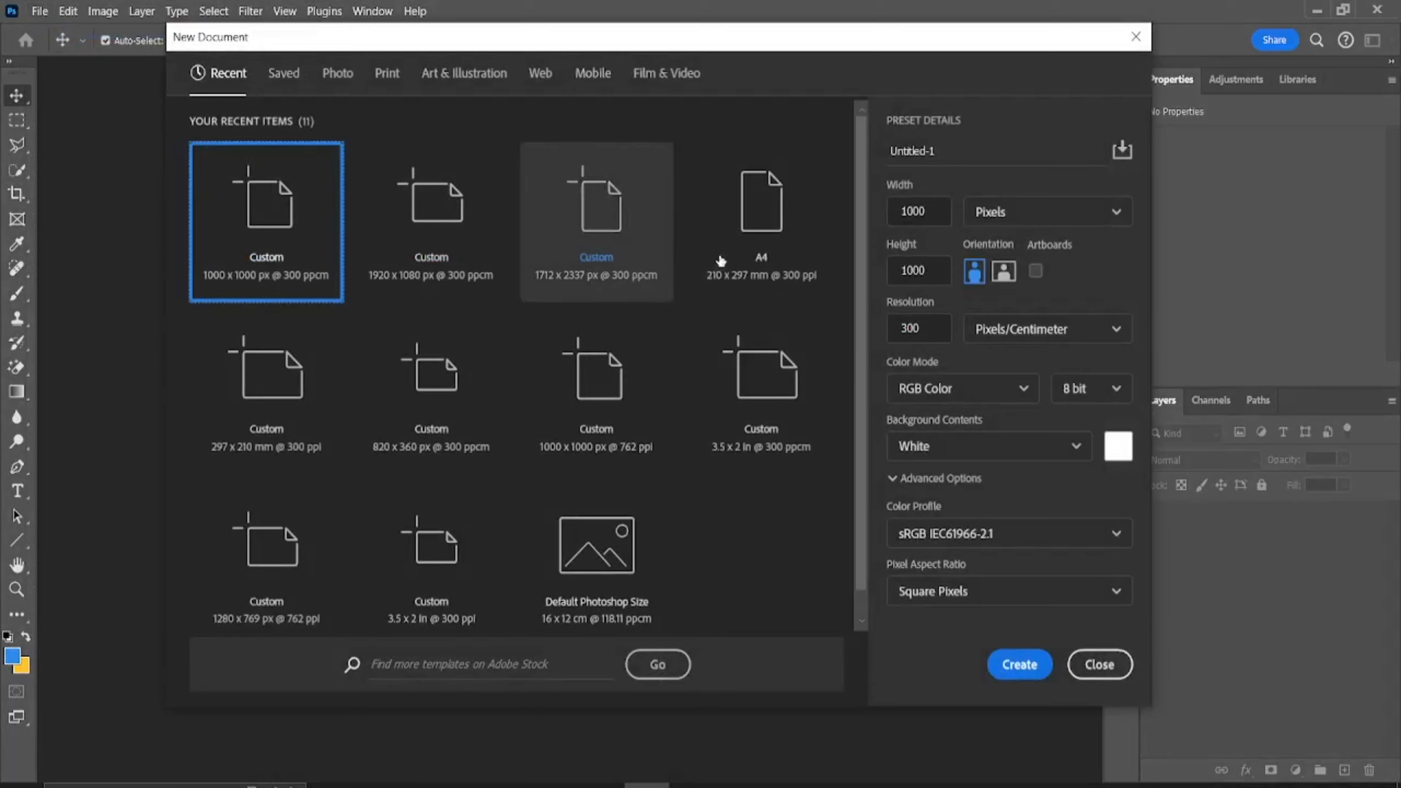
- Create a 1000 x 1000 px document at 300 pixels/cm and draw a rectangle of about 1027 x 1026 px covering the canvas
{"action": "left_click", "coordinate": [1020, 665]}
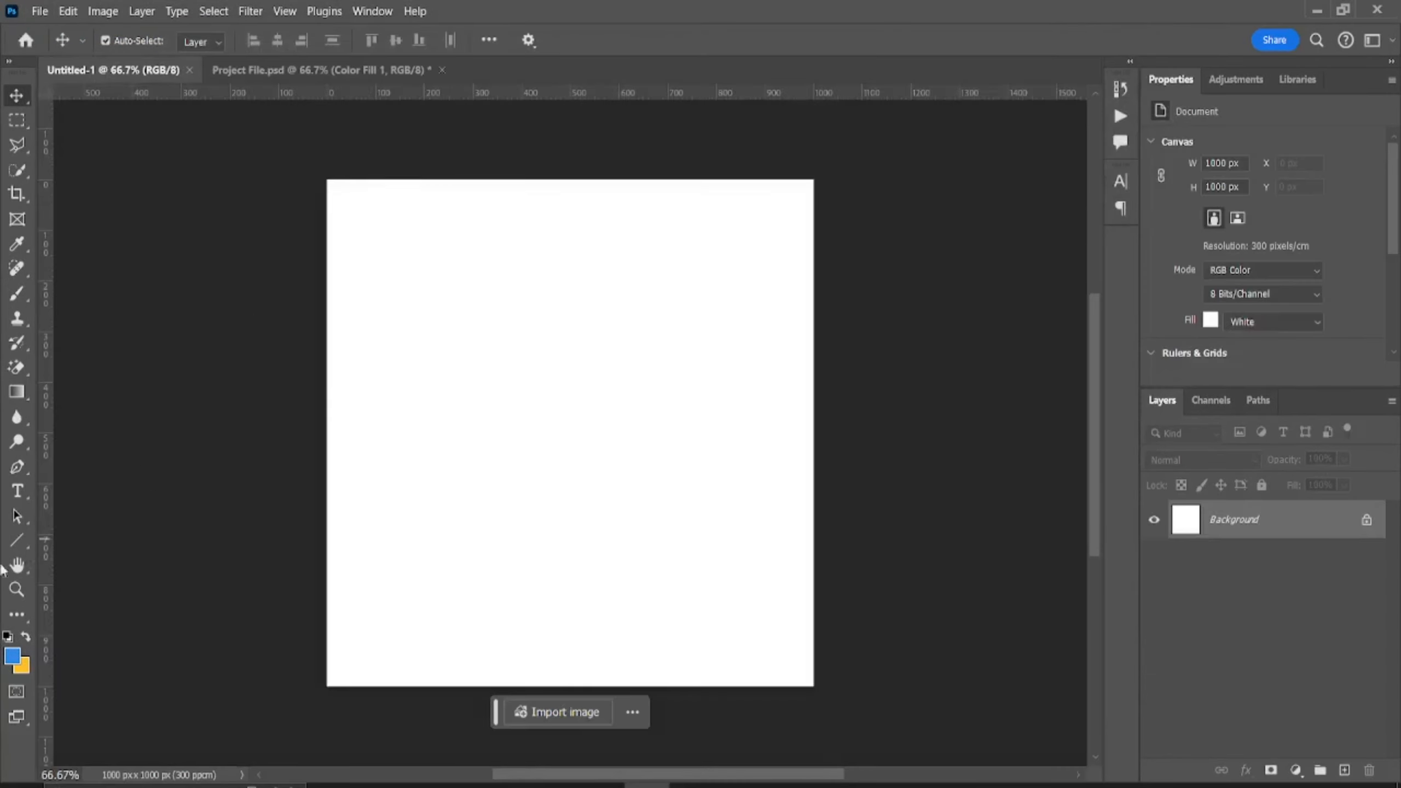
{"action": "left_click", "coordinate": [24, 543]}
{"action": "left_click", "coordinate": [55, 540]}
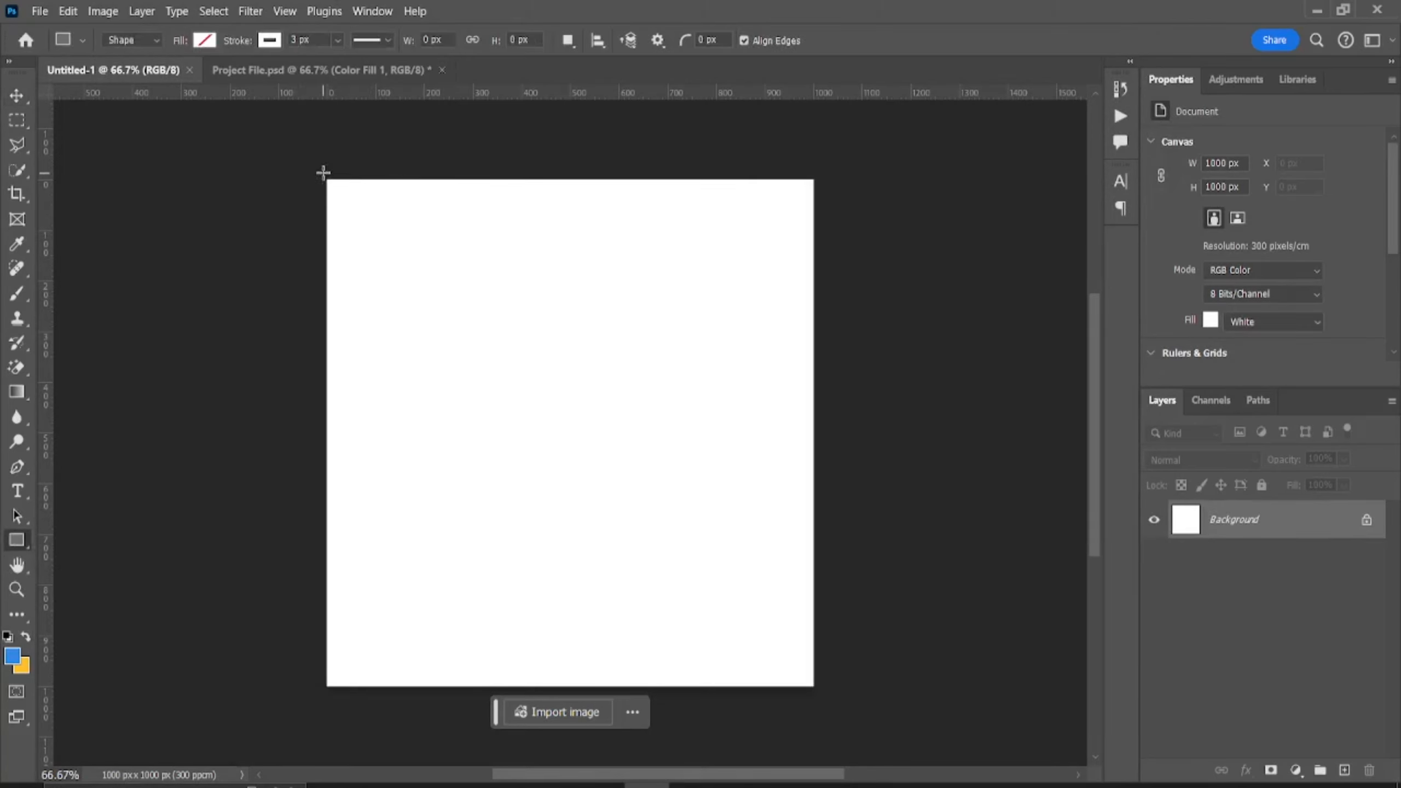
{"action": "left_click_drag", "start_coordinate": [324, 173], "coordinate": [822, 691]}
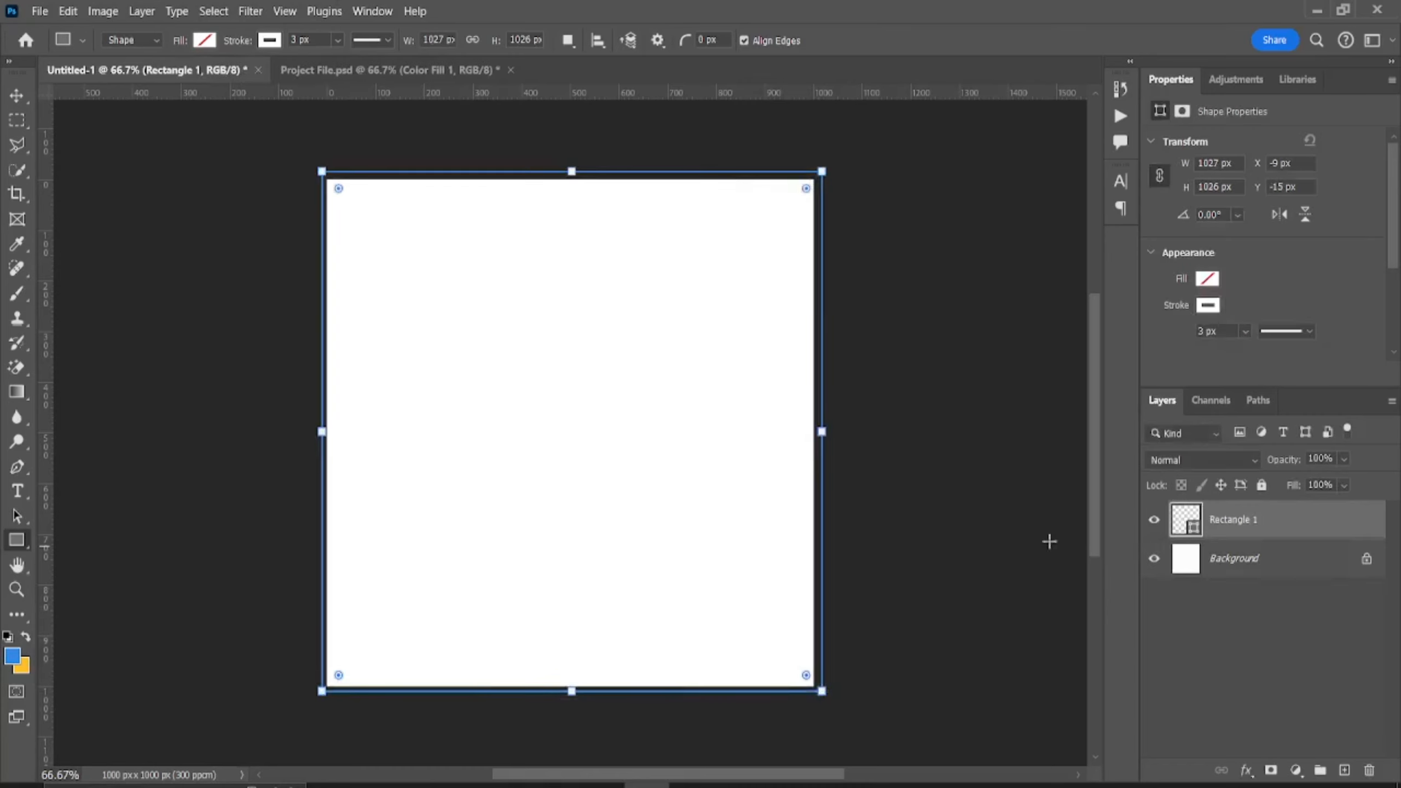
- Remove the rectangle's stroke and fill it with the recently used blue
{"action": "left_click", "coordinate": [263, 41]}
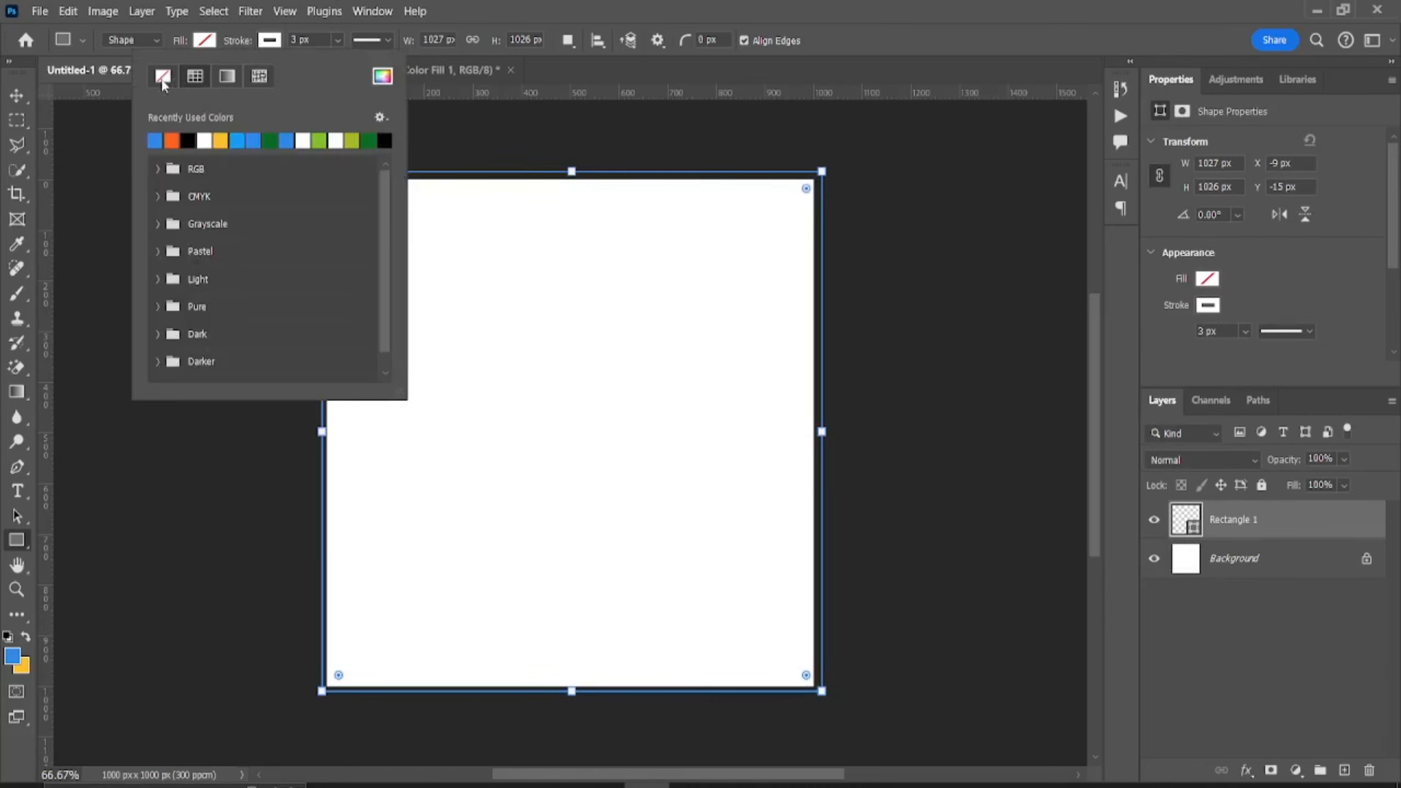
{"action": "left_click", "coordinate": [162, 79]}
{"action": "left_click", "coordinate": [91, 139]}
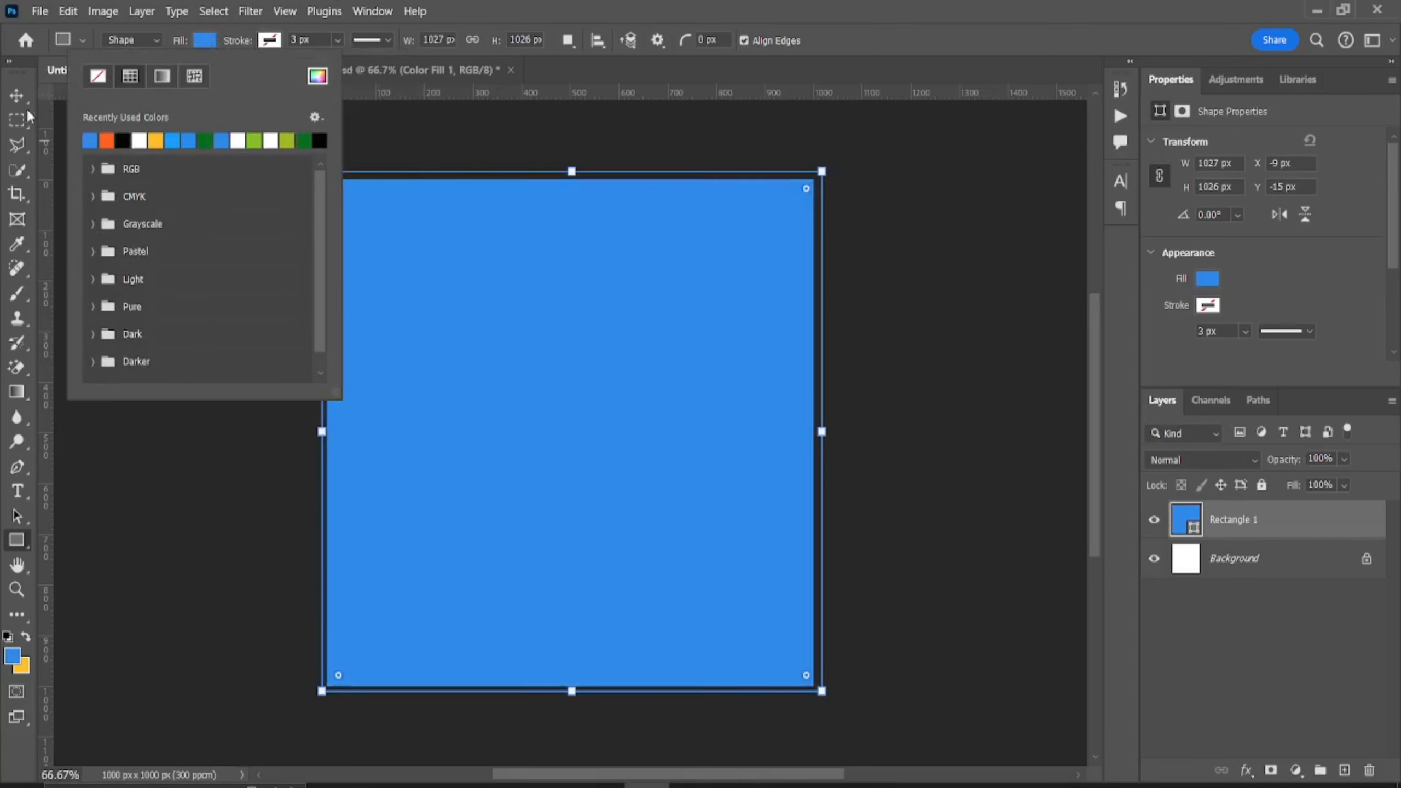
- Delete the white Background layer so that only the blue rectangle is left, and deselect all layers
{"action": "key", "text": "v"}
{"action": "left_click", "coordinate": [1235, 557]}
{"action": "key", "text": "Delete"}
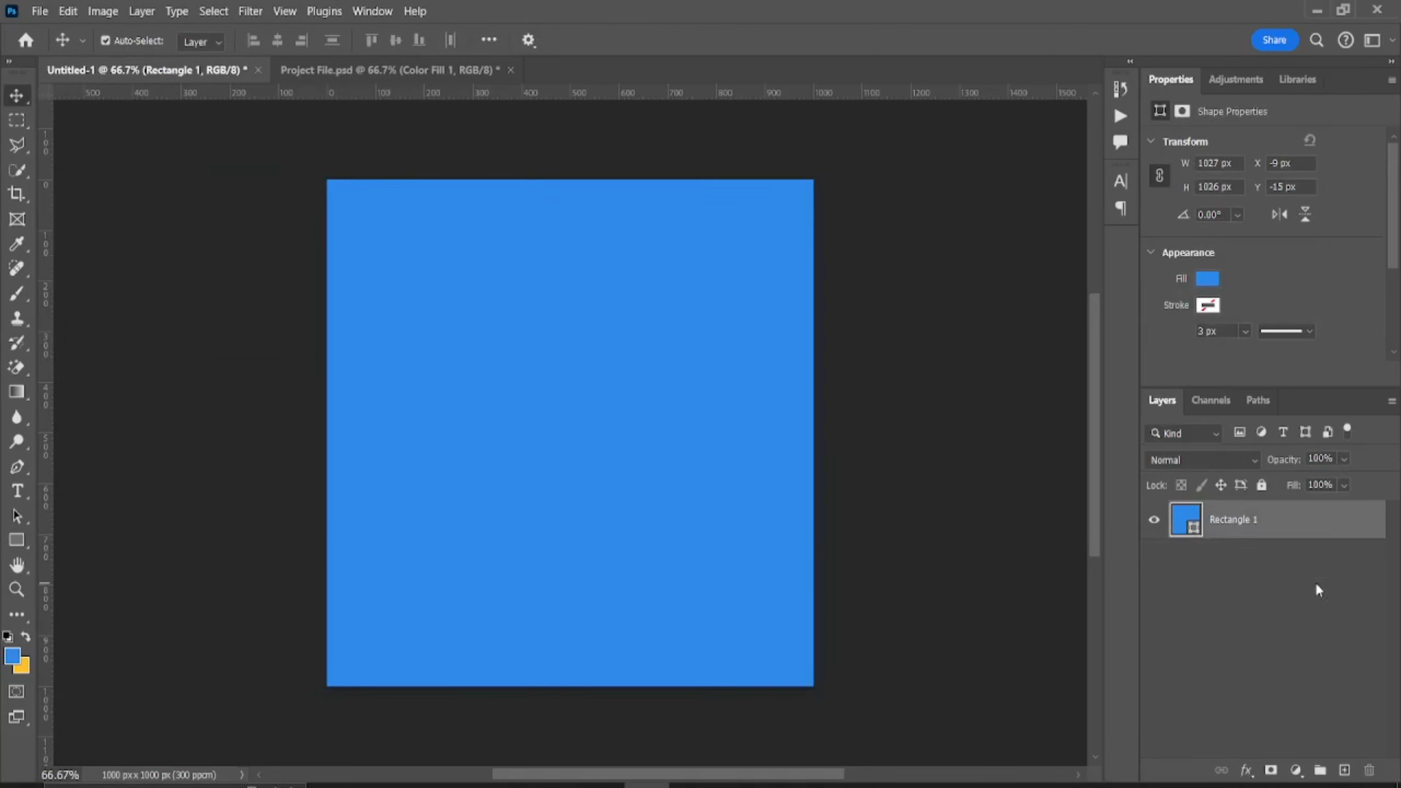
{"action": "left_click", "coordinate": [237, 365]}
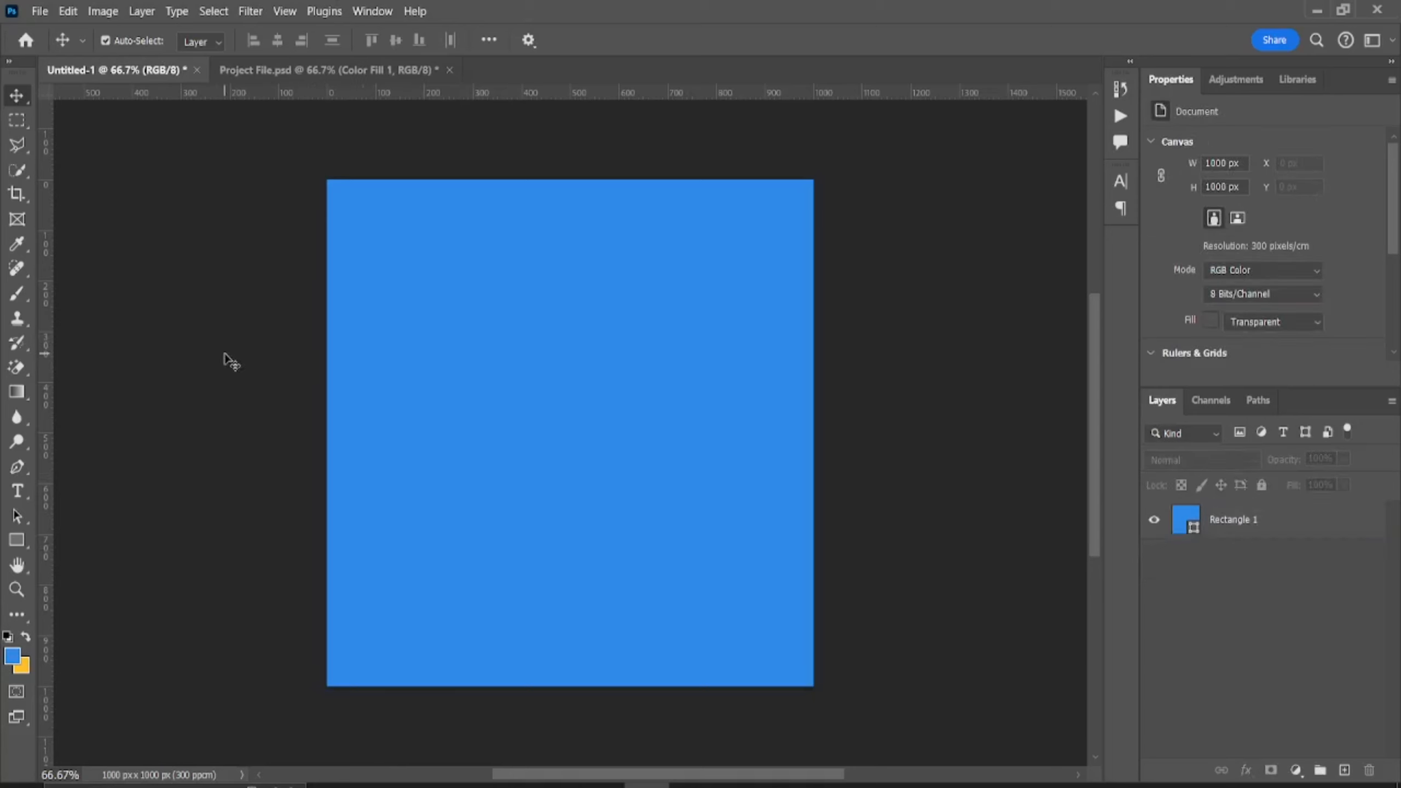
- Draw a lighter blue vertical strip of about 32 x 1027 px along the canvas's left edge
{"action": "key", "text": "g"}
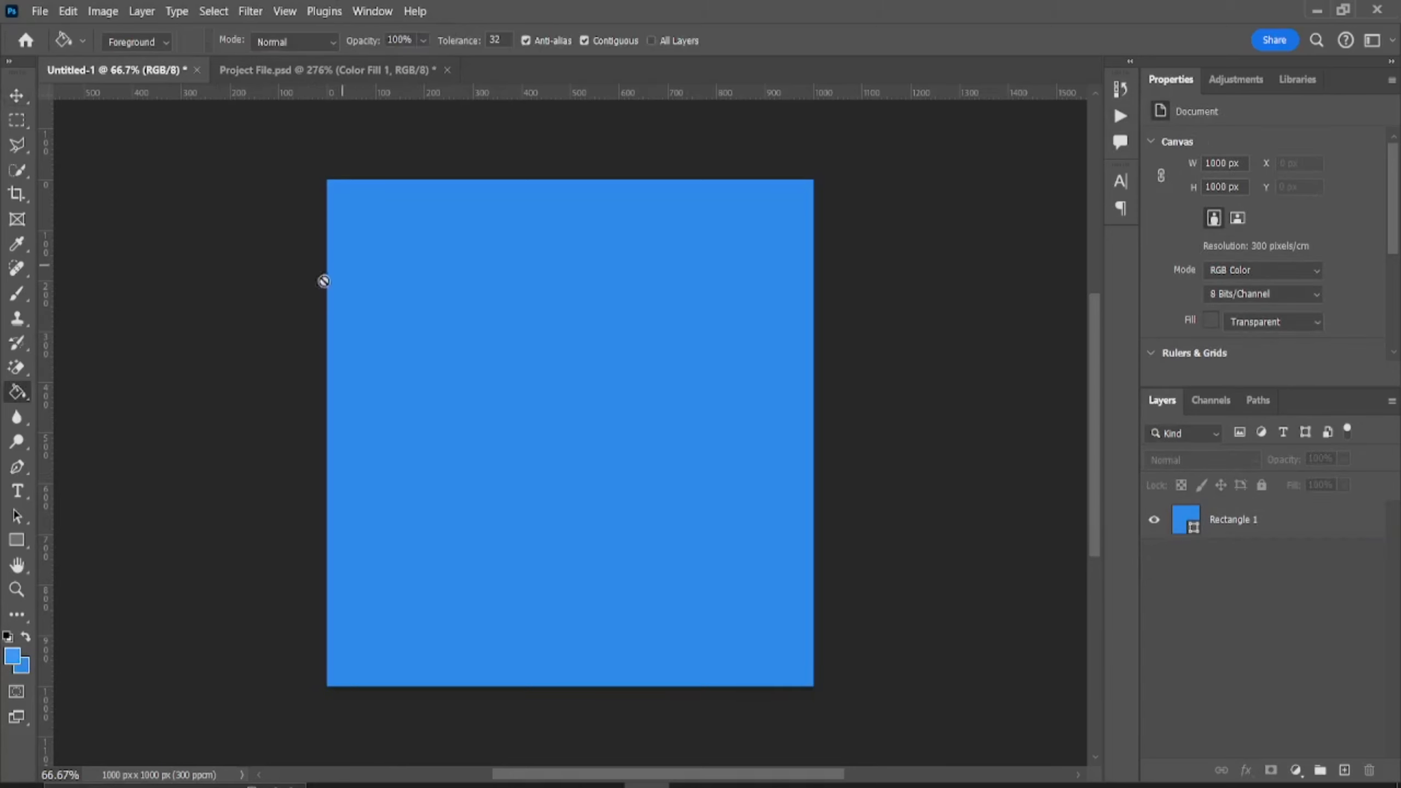
{"action": "left_click", "coordinate": [17, 539]}
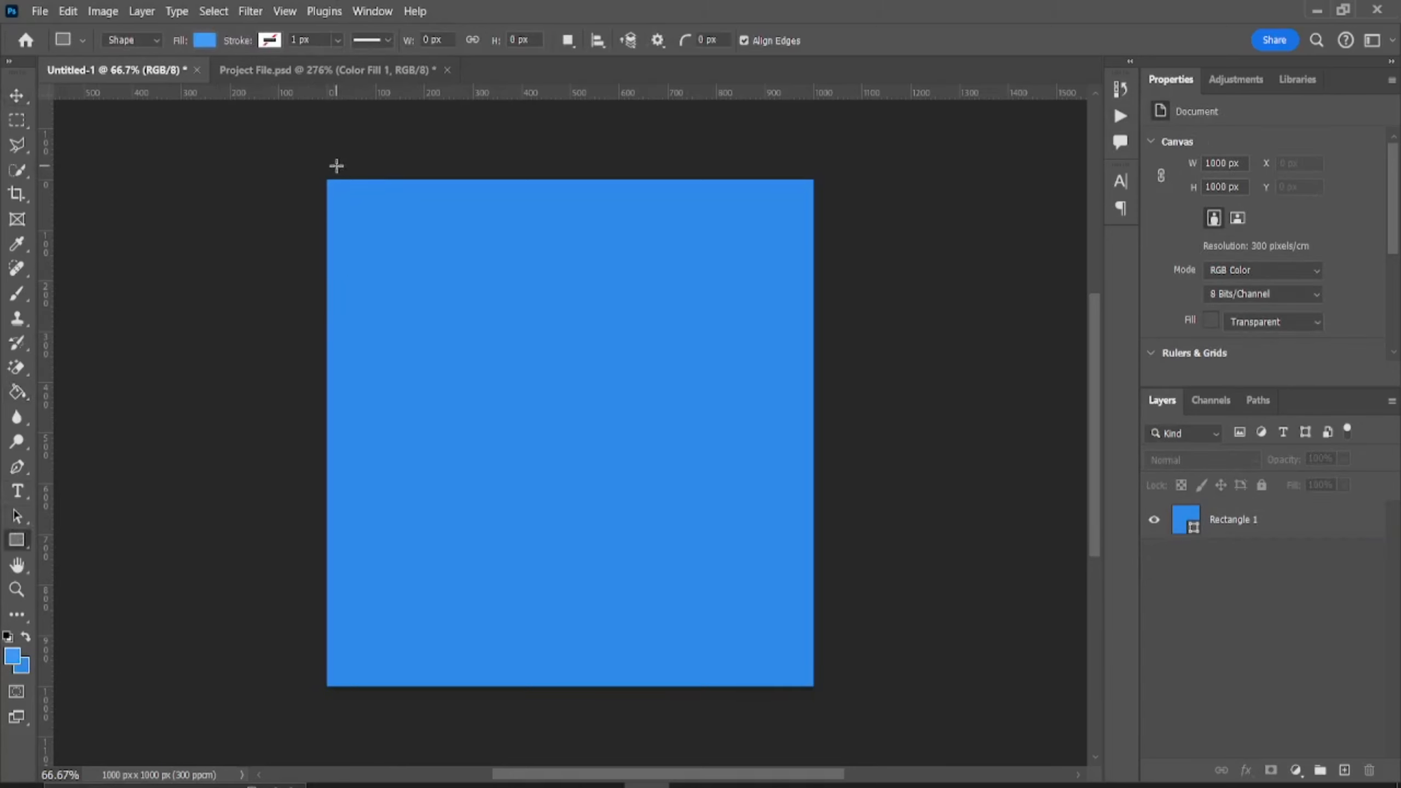
{"action": "left_click_drag", "start_coordinate": [326, 172], "coordinate": [340, 693]}
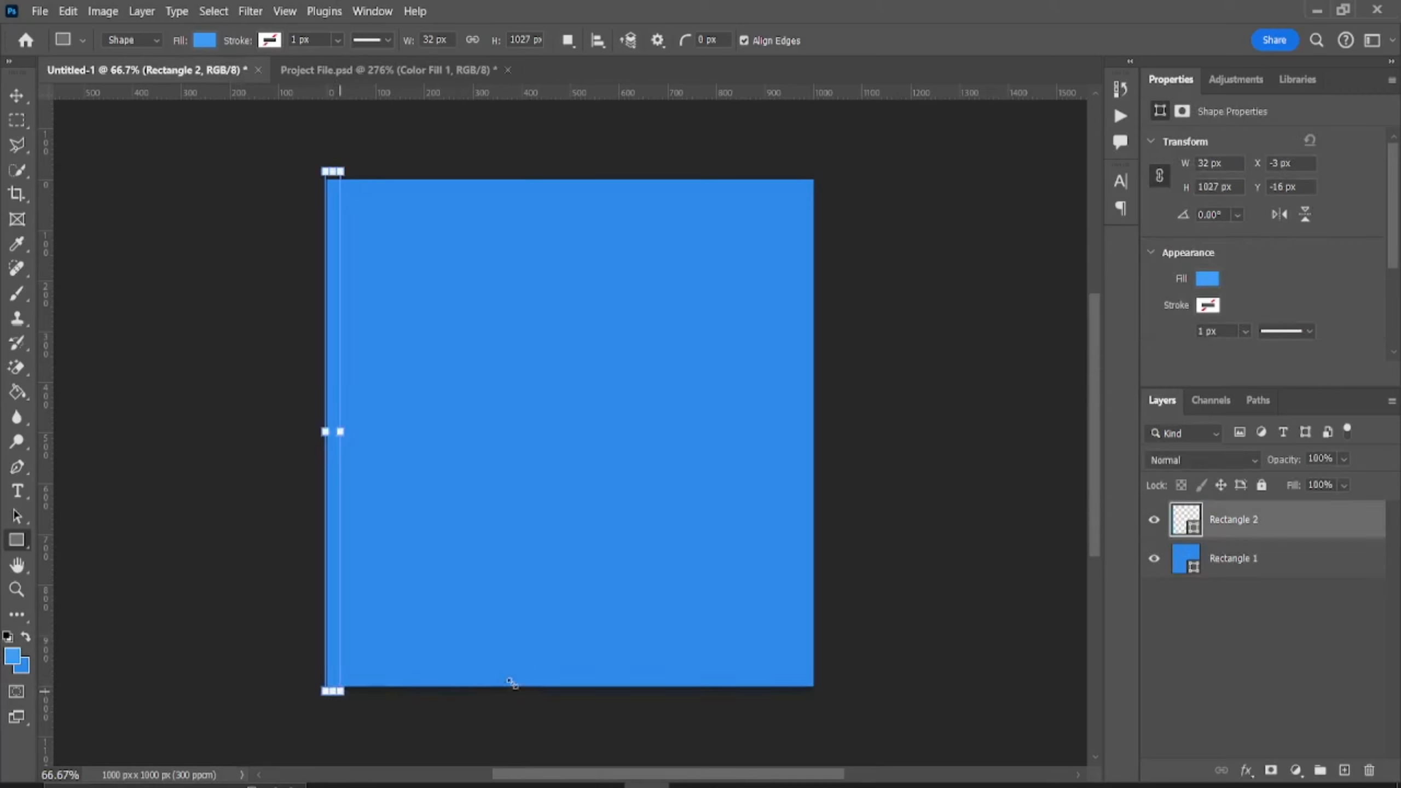
{"action": "left_click", "coordinate": [15, 88]}
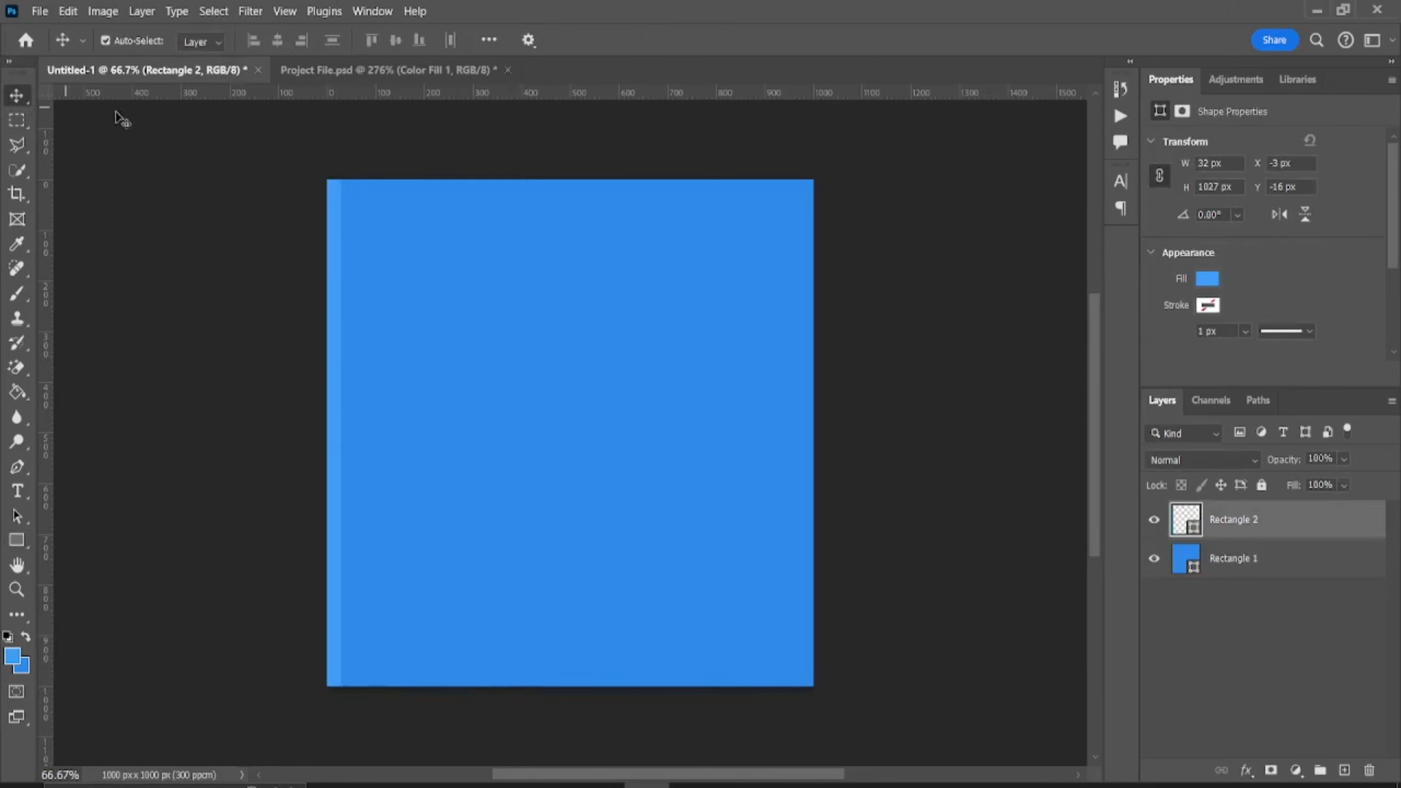
- Align the light blue strip exactly with the canvas's left edge at X 0 px, Y -15 px
{"action": "key", "text": "ctrl+plus"}
{"action": "scroll", "coordinate": [300, 215], "scroll_direction": "up", "scroll_amount": 3}
{"action": "left_click_drag", "start_coordinate": [251, 219], "coordinate": [581, 560]}
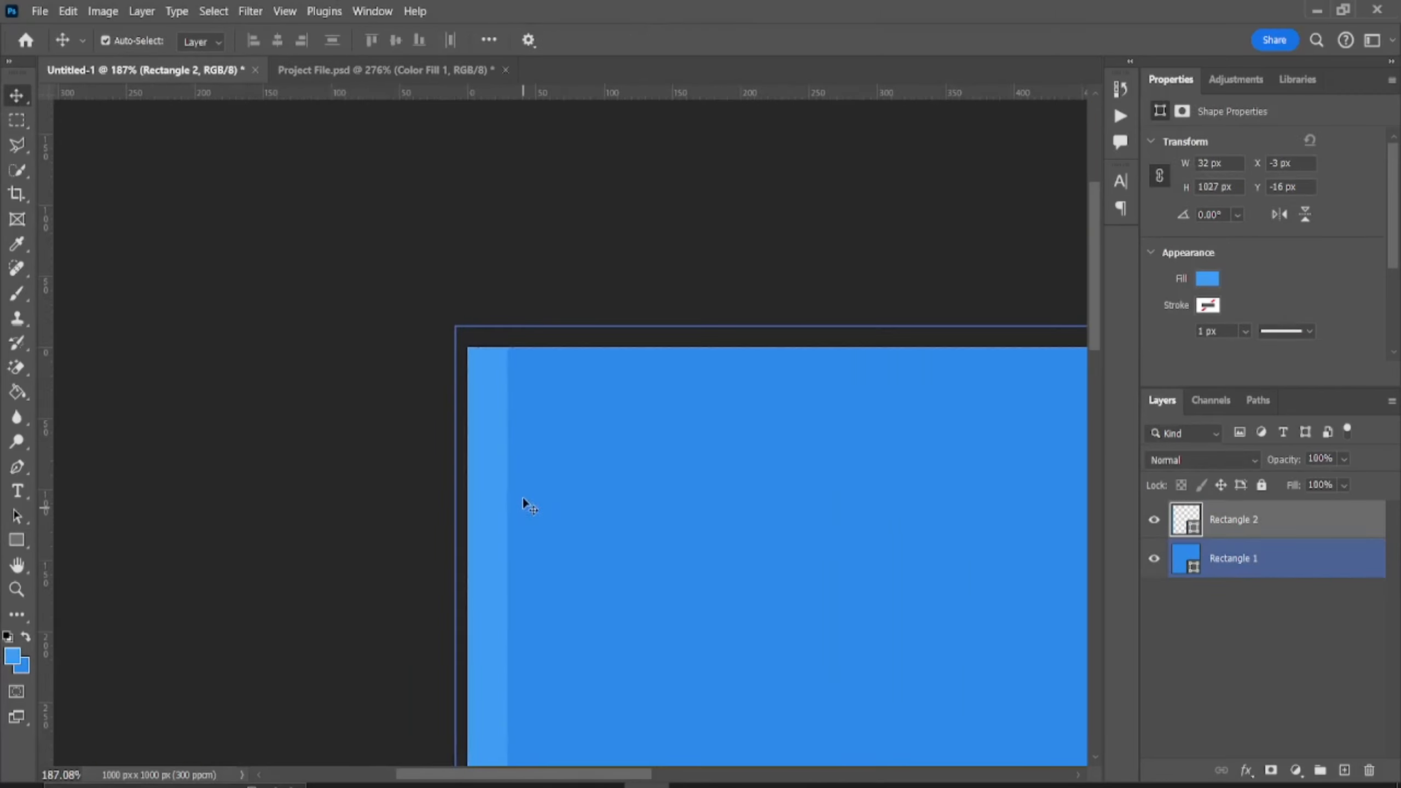
{"action": "mouse_move", "coordinate": [494, 479]}
{"action": "left_mouse_down"}
{"action": "mouse_move", "coordinate": [516, 485]}
{"action": "mouse_move", "coordinate": [499, 485]}
{"action": "left_mouse_up"}
{"action": "left_click_drag", "start_coordinate": [522, 375], "coordinate": [465, 202]}
{"action": "scroll", "coordinate": [483, 369], "scroll_direction": "down", "scroll_amount": 4}
{"action": "scroll", "coordinate": [480, 368], "scroll_direction": "down", "scroll_amount": 2}
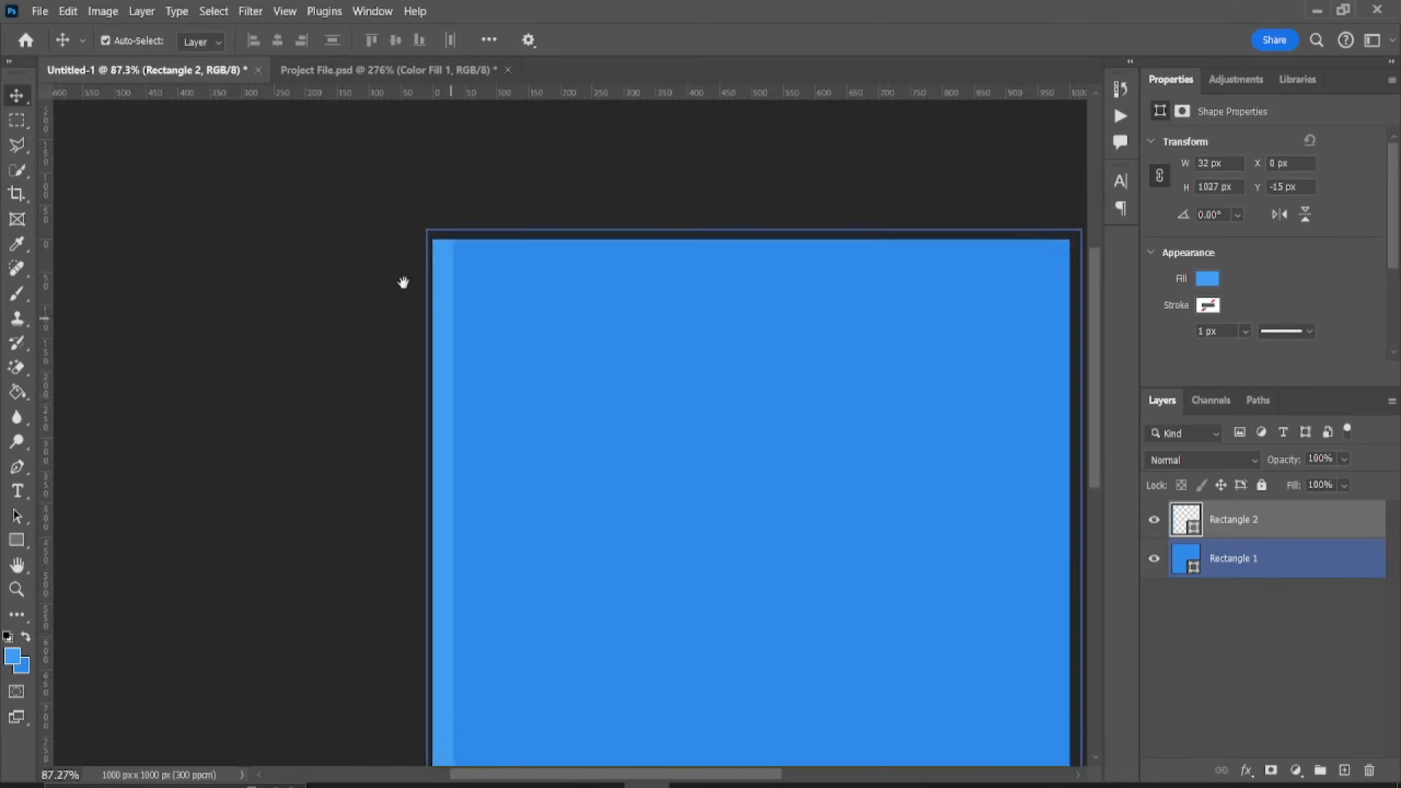
- Duplicate the light strip three times to the right with even gaps and merge the four strips into one shape layer
{"action": "left_click_drag", "start_coordinate": [375, 375], "coordinate": [472, 439]}
{"action": "left_click", "coordinate": [1254, 635], "text": "shift"}
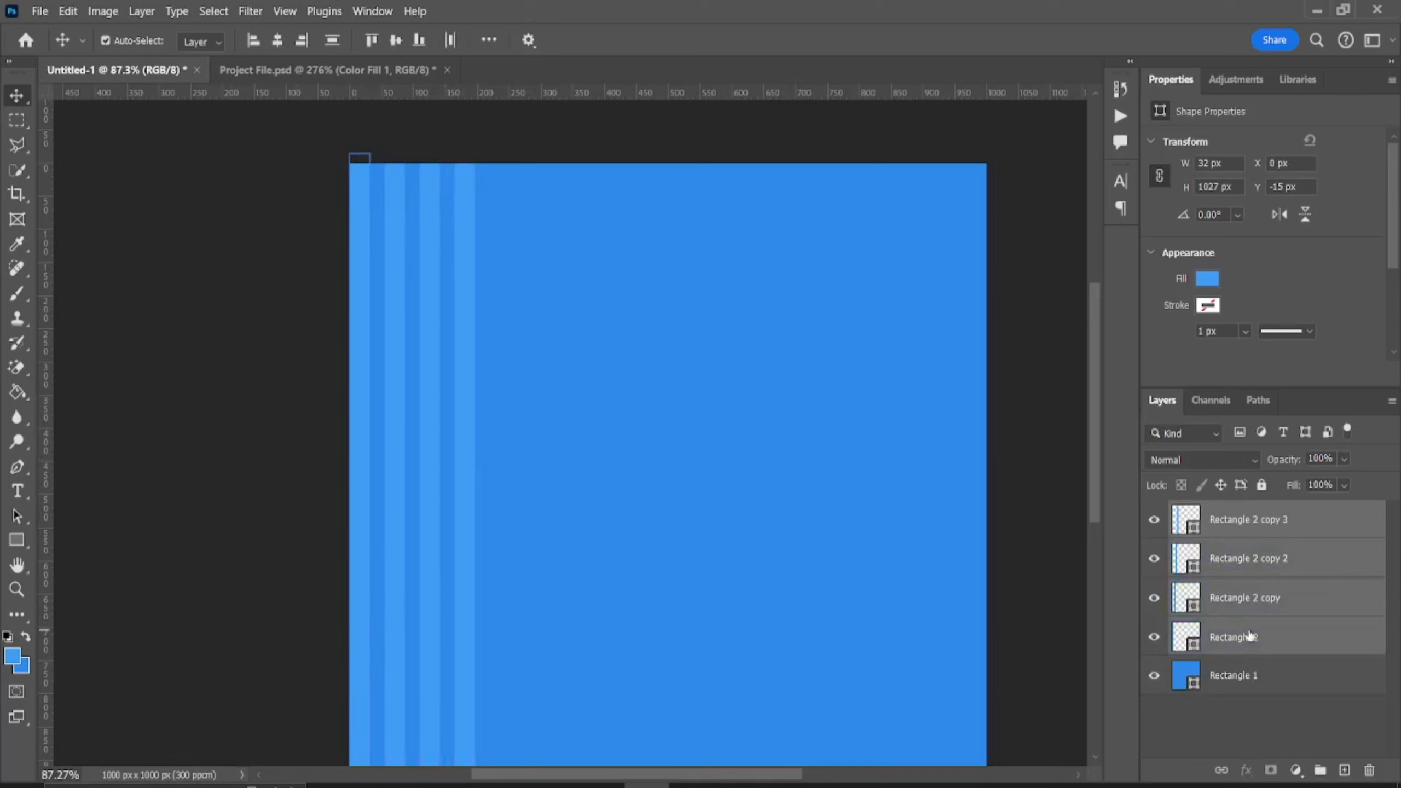
{"action": "right_click", "coordinate": [1253, 634]}
{"action": "left_click", "coordinate": [1159, 600]}
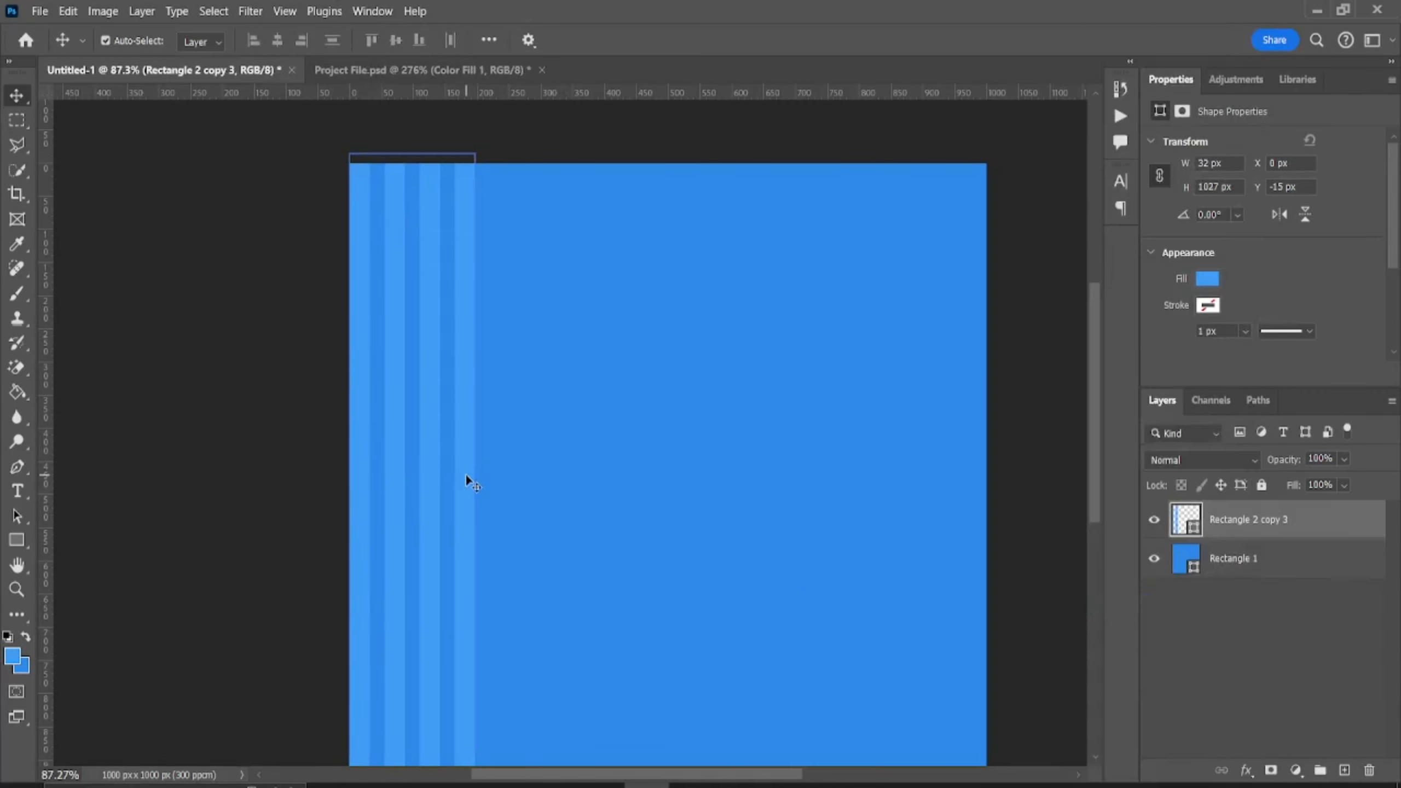
- Repeat the four-strip shape four more times across the canvas and merge all the copies into one shape layer
{"action": "left_click_drag", "start_coordinate": [466, 473], "coordinate": [1030, 541]}
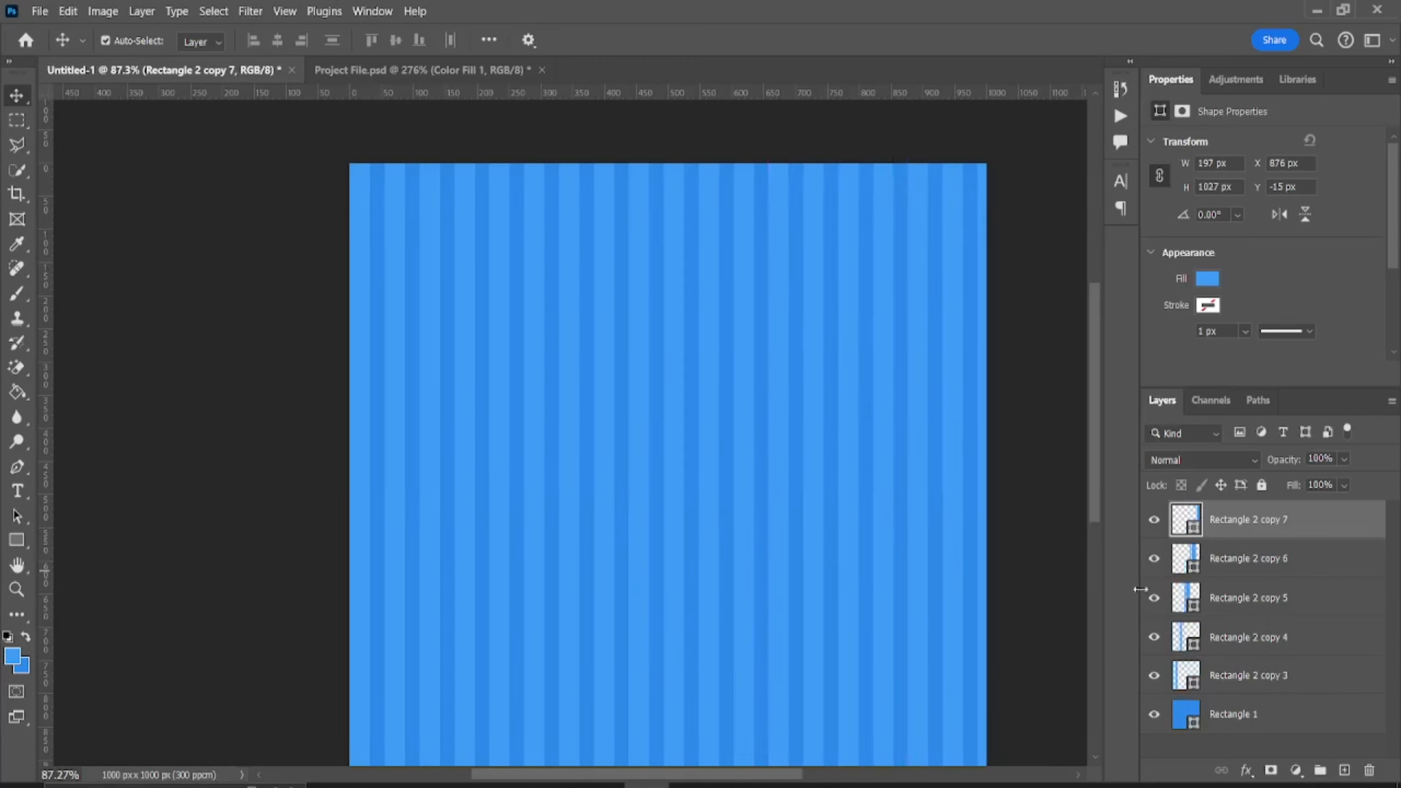
{"action": "left_click", "coordinate": [1249, 686], "text": "shift"}
{"action": "right_click", "coordinate": [1249, 688]}
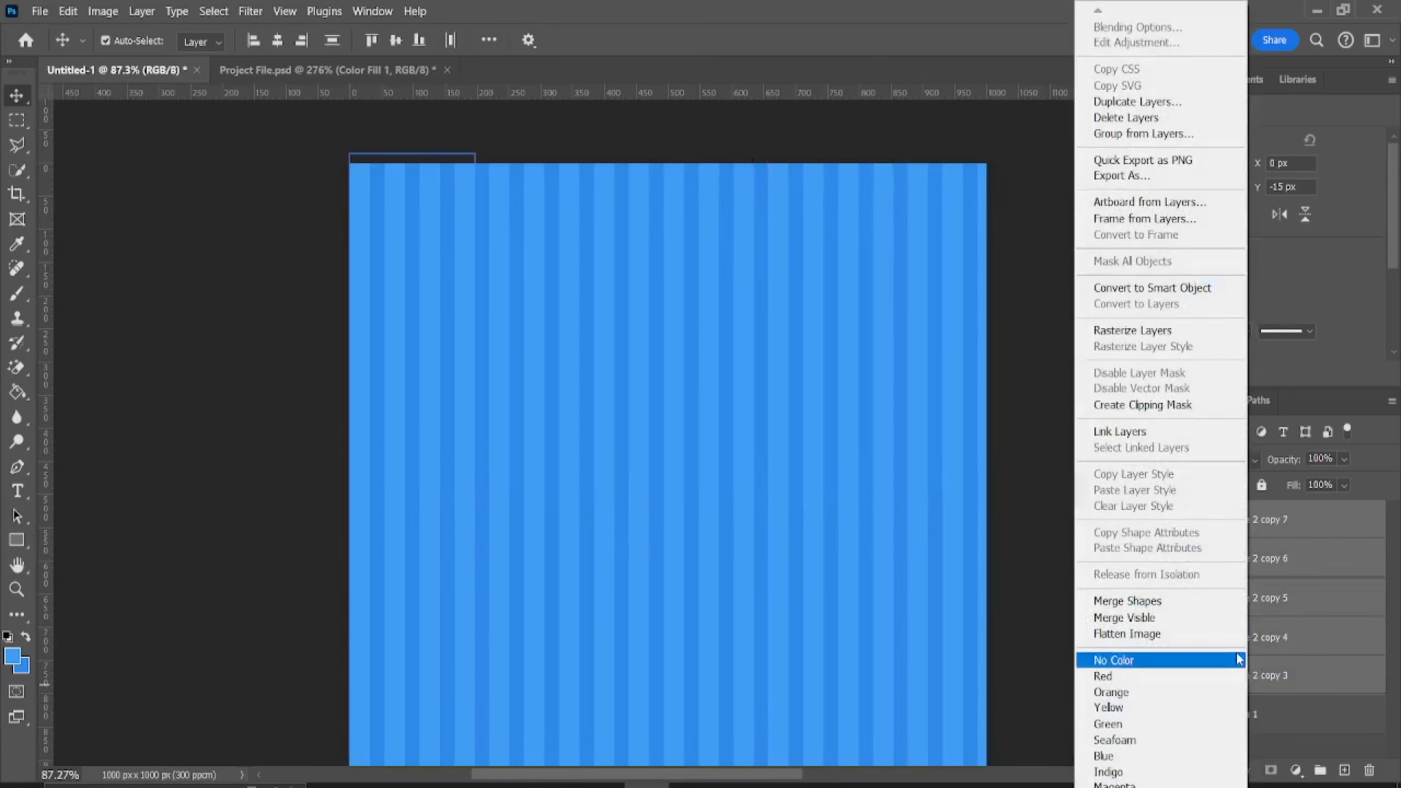
{"action": "left_click", "coordinate": [1149, 602]}
{"action": "scroll", "coordinate": [968, 565], "scroll_direction": "down", "scroll_amount": 3}
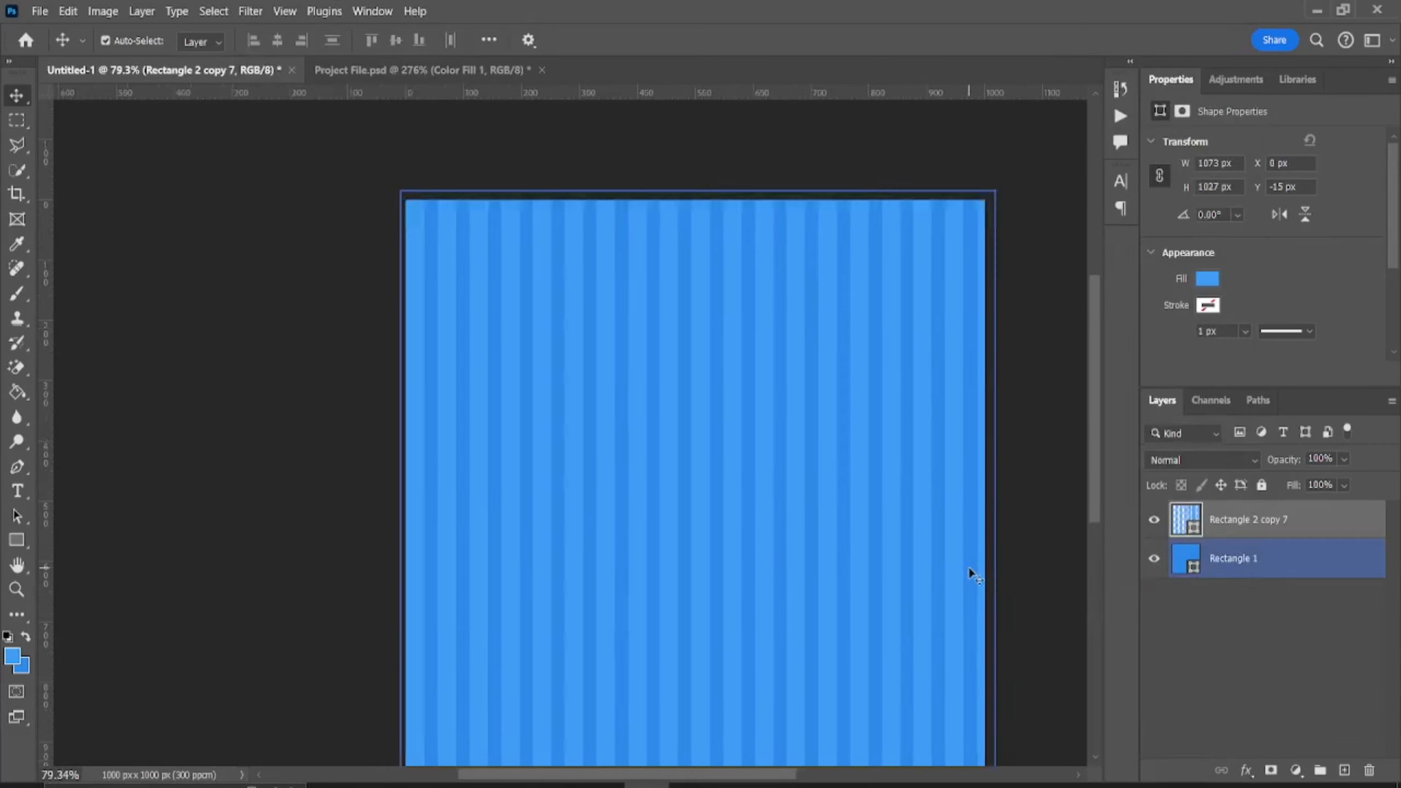
- Centre the merged stripes horizontally on the whole canvas using a full selection, and clear the selection
{"action": "left_click", "coordinate": [424, 157]}
{"action": "left_click", "coordinate": [213, 11]}
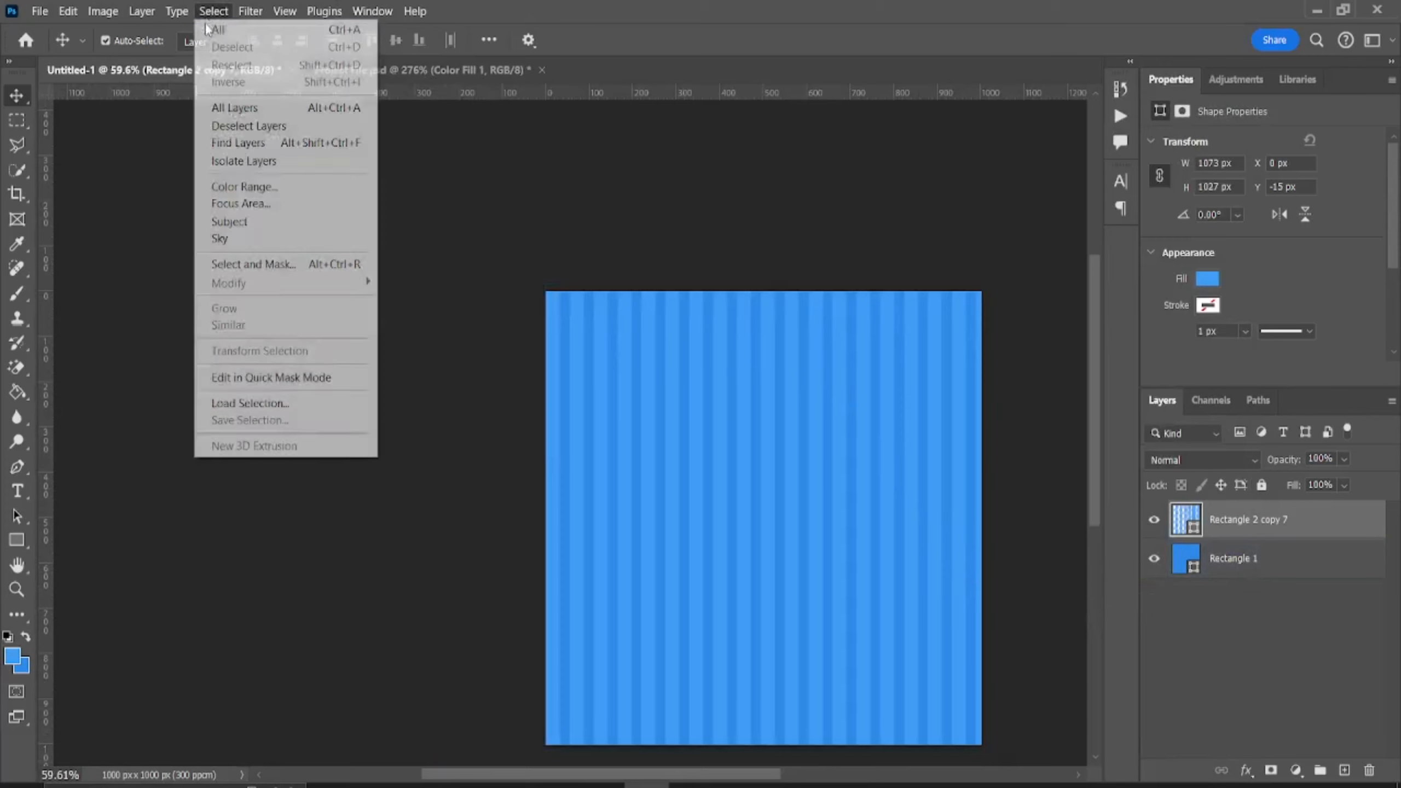
{"action": "left_click", "coordinate": [220, 30]}
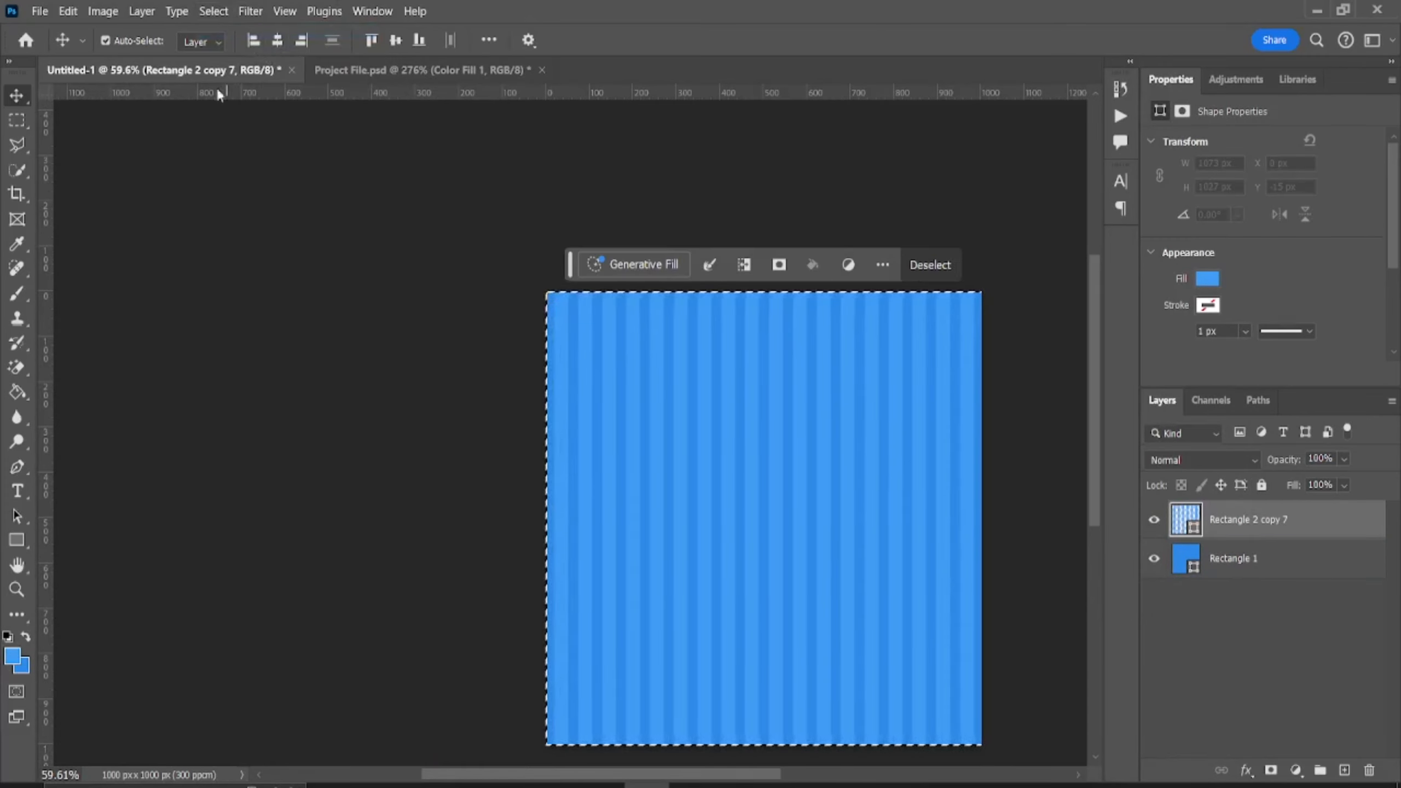
{"action": "left_click", "coordinate": [216, 13]}
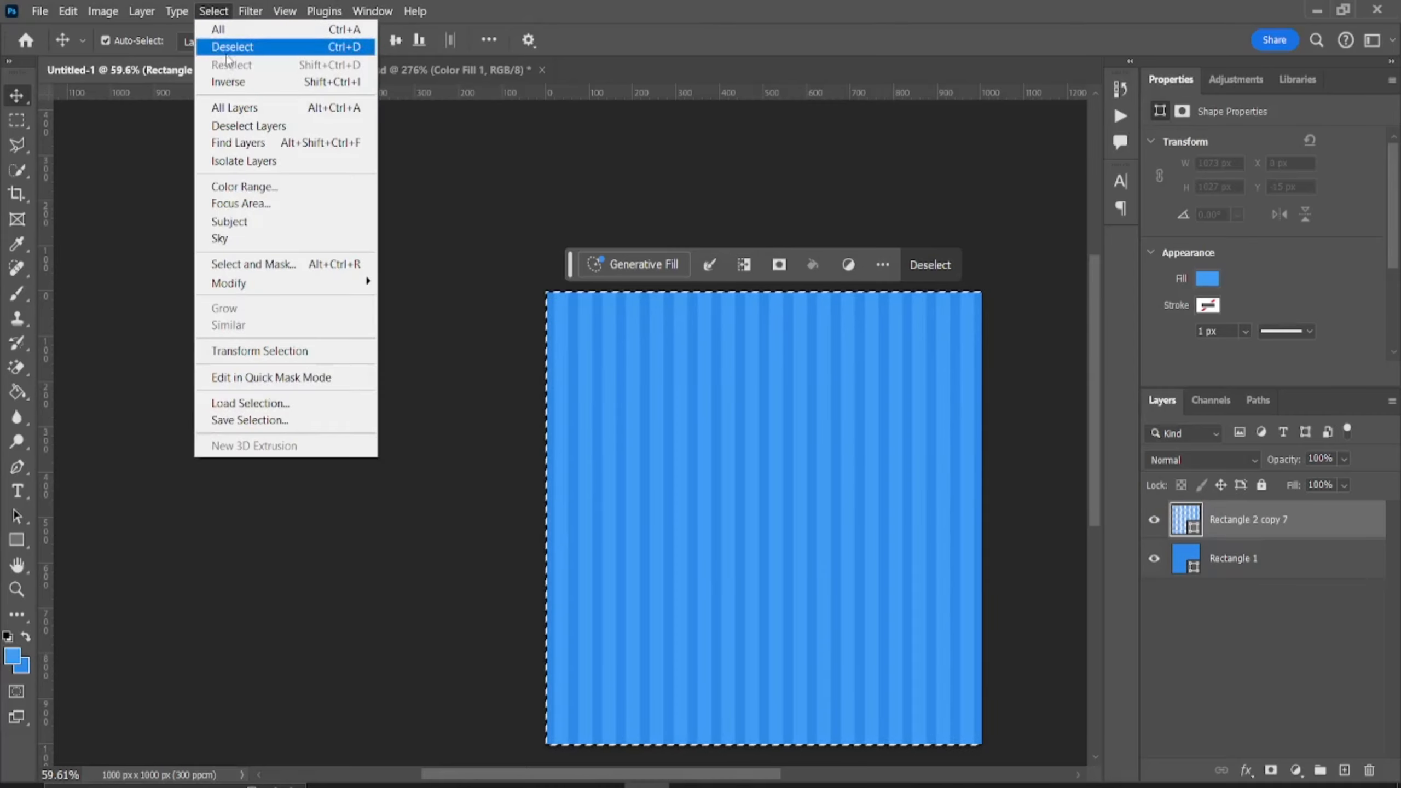
{"action": "left_click", "coordinate": [221, 49]}
{"action": "key", "text": "ctrl+0"}
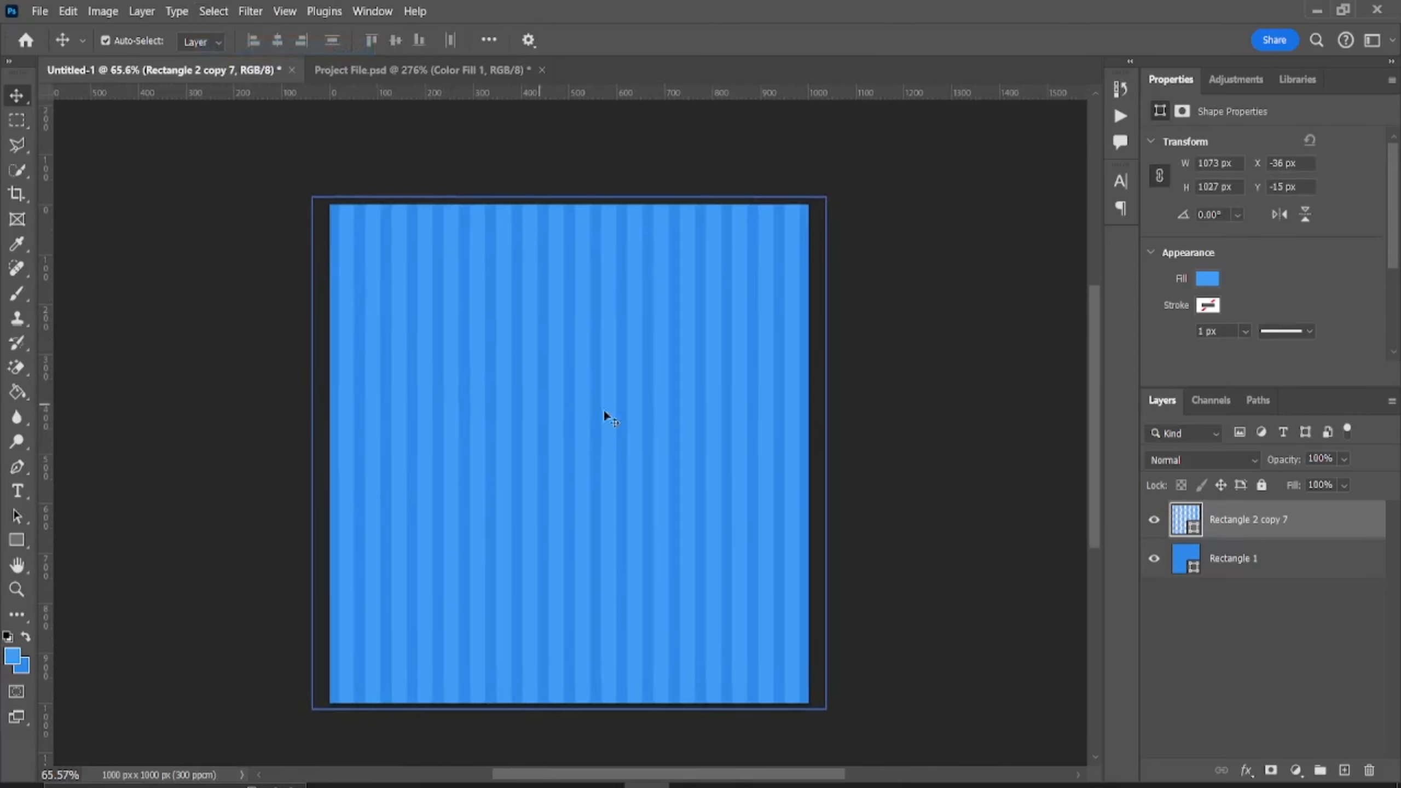
- Try a sine Wave distortion on the stripes as a smart object, with amplitude 1 to 21, and undo it after inspection
{"action": "left_click", "coordinate": [251, 11]}
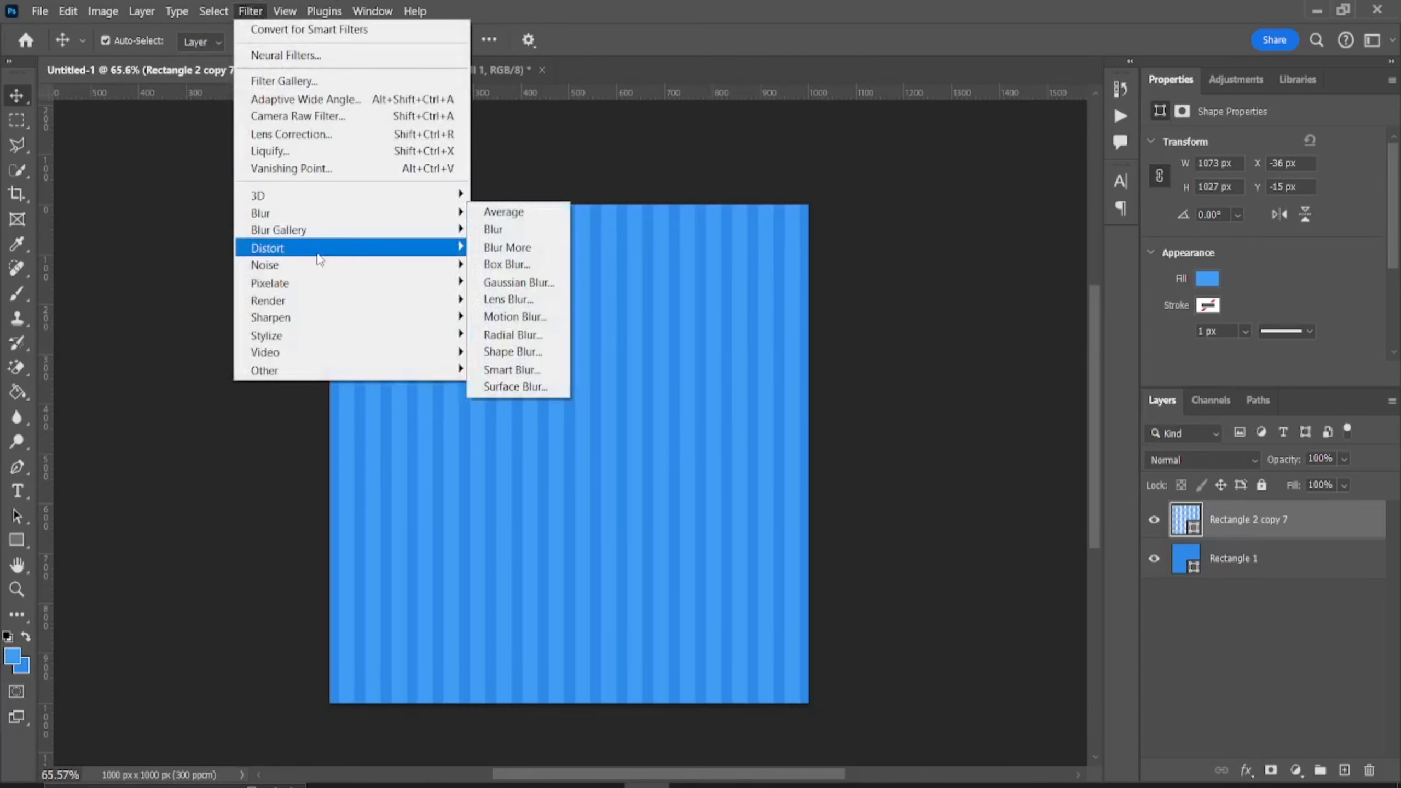
{"action": "mouse_move", "coordinate": [321, 253]}
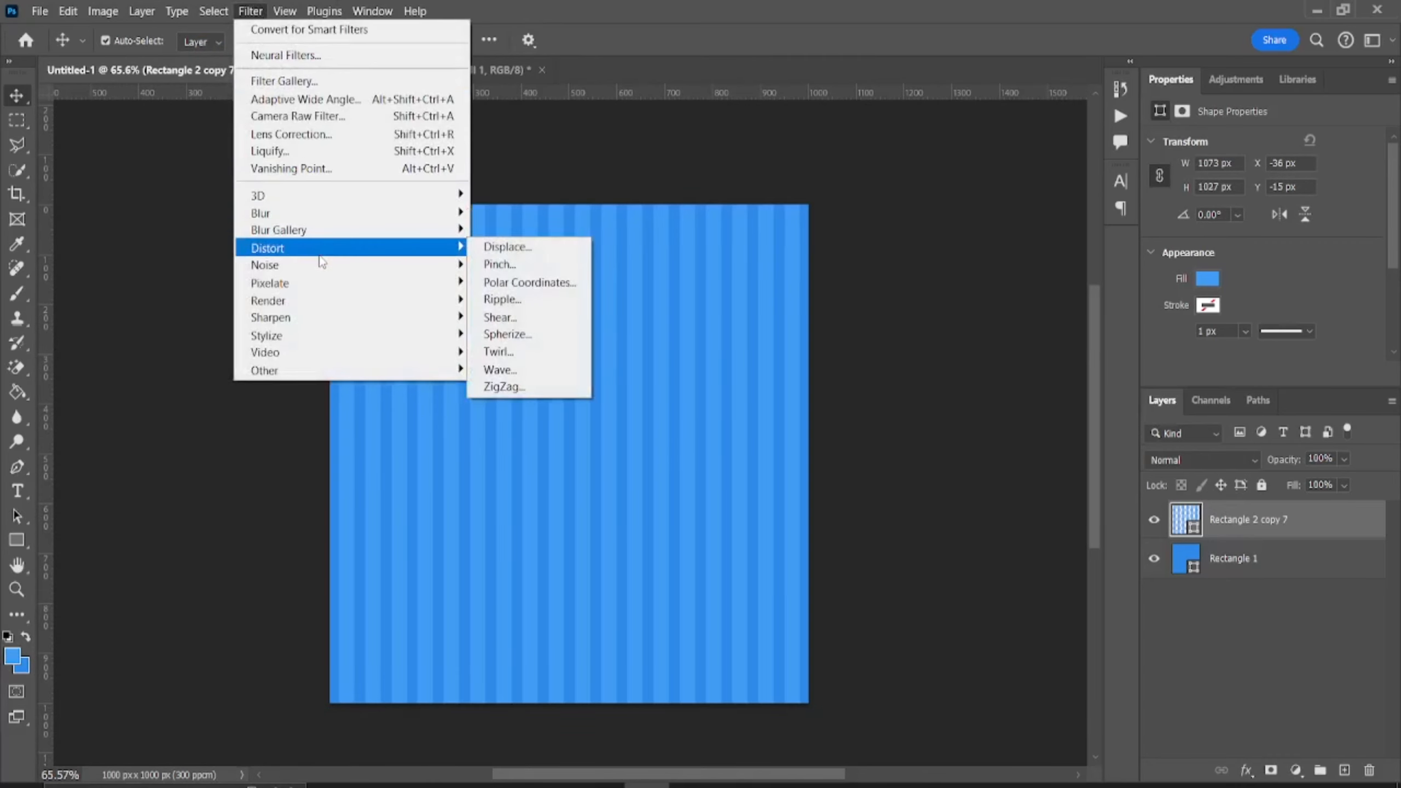
{"action": "left_click", "coordinate": [522, 375]}
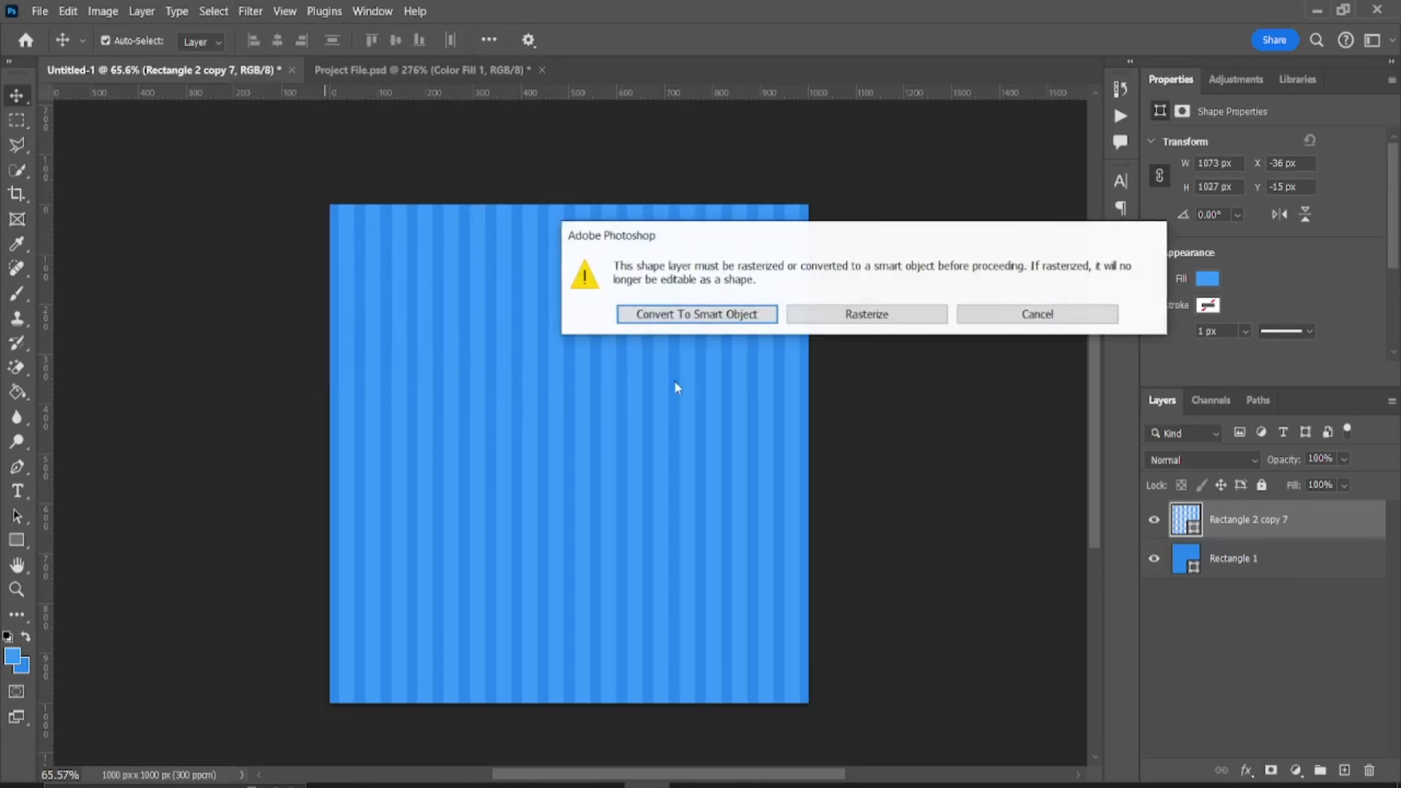
{"action": "left_click", "coordinate": [723, 316]}
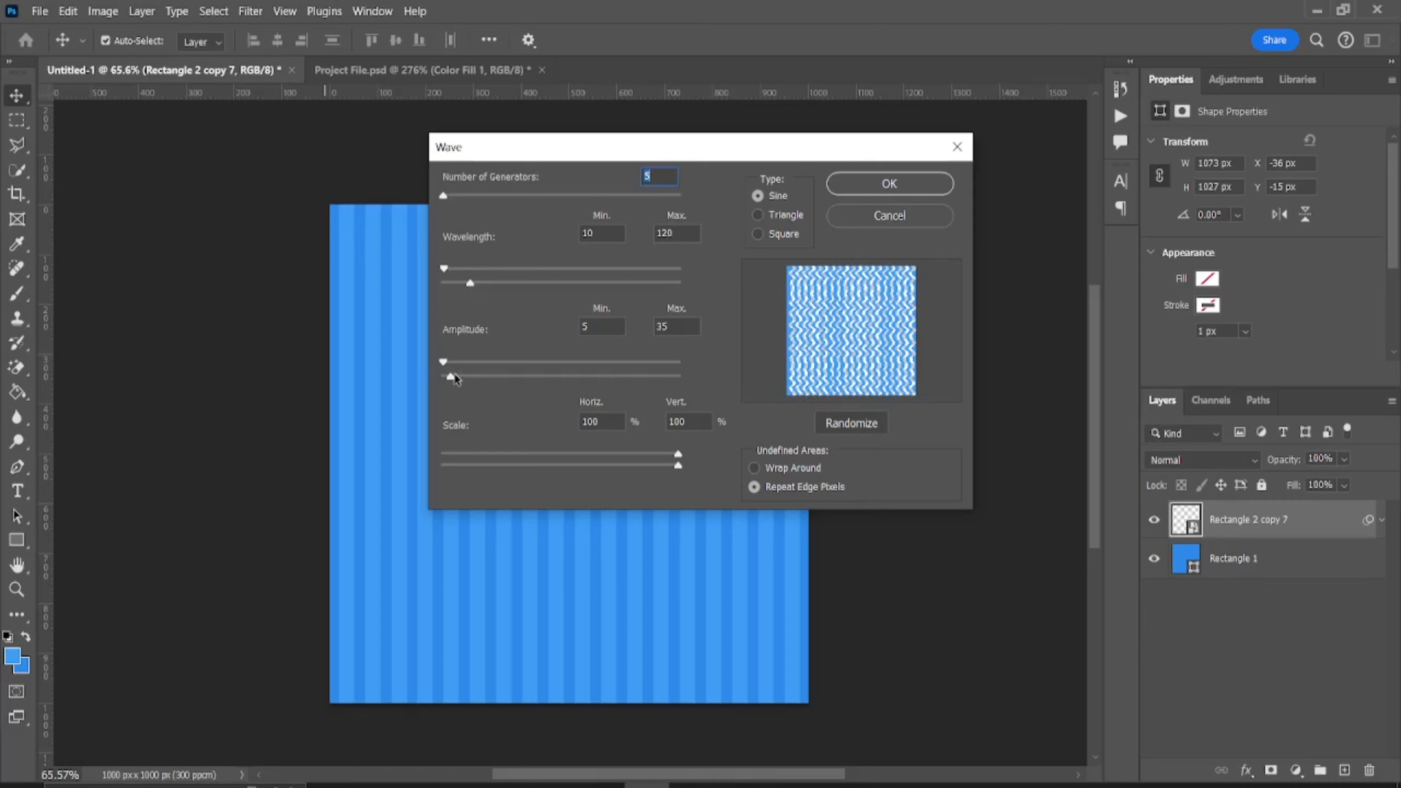
{"action": "mouse_move", "coordinate": [454, 379]}
{"action": "left_mouse_down"}
{"action": "mouse_move", "coordinate": [476, 374]}
{"action": "mouse_move", "coordinate": [441, 381]}
{"action": "mouse_move", "coordinate": [452, 383]}
{"action": "left_mouse_up"}
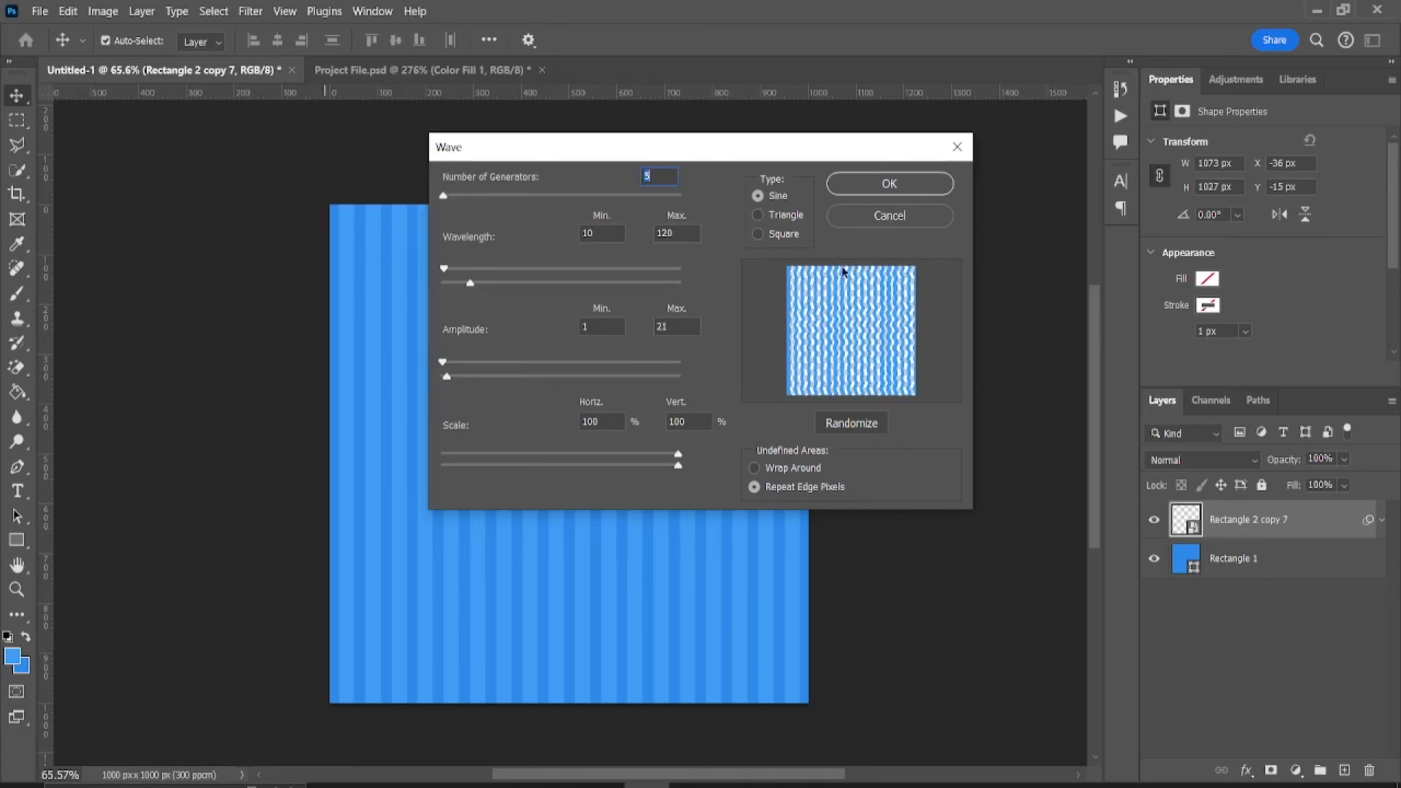
{"action": "left_click", "coordinate": [894, 191]}
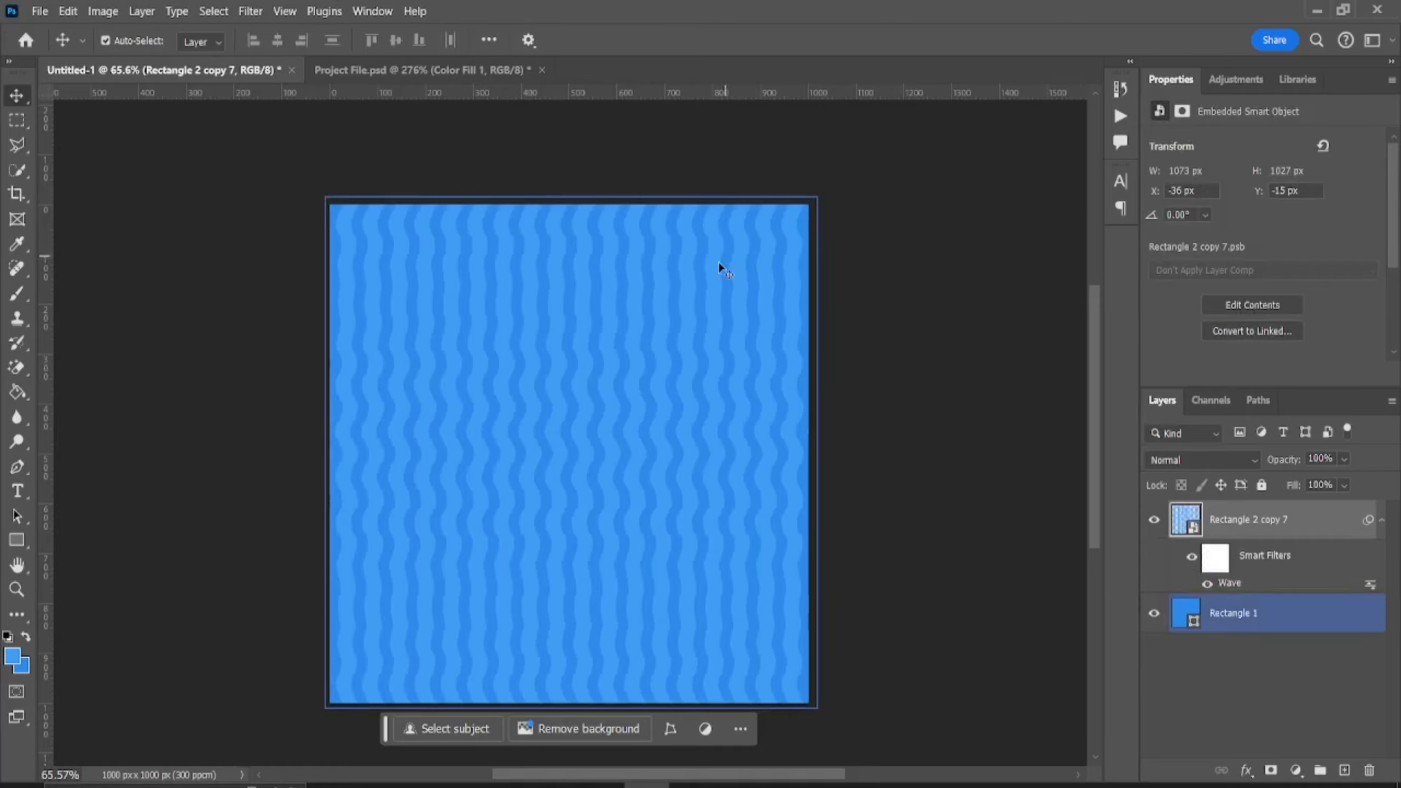
{"action": "scroll", "coordinate": [701, 309], "scroll_direction": "up", "scroll_amount": 3}
{"action": "scroll", "coordinate": [685, 355], "scroll_direction": "up", "scroll_amount": 2}
{"action": "scroll", "coordinate": [616, 373], "scroll_direction": "down", "scroll_amount": 3}
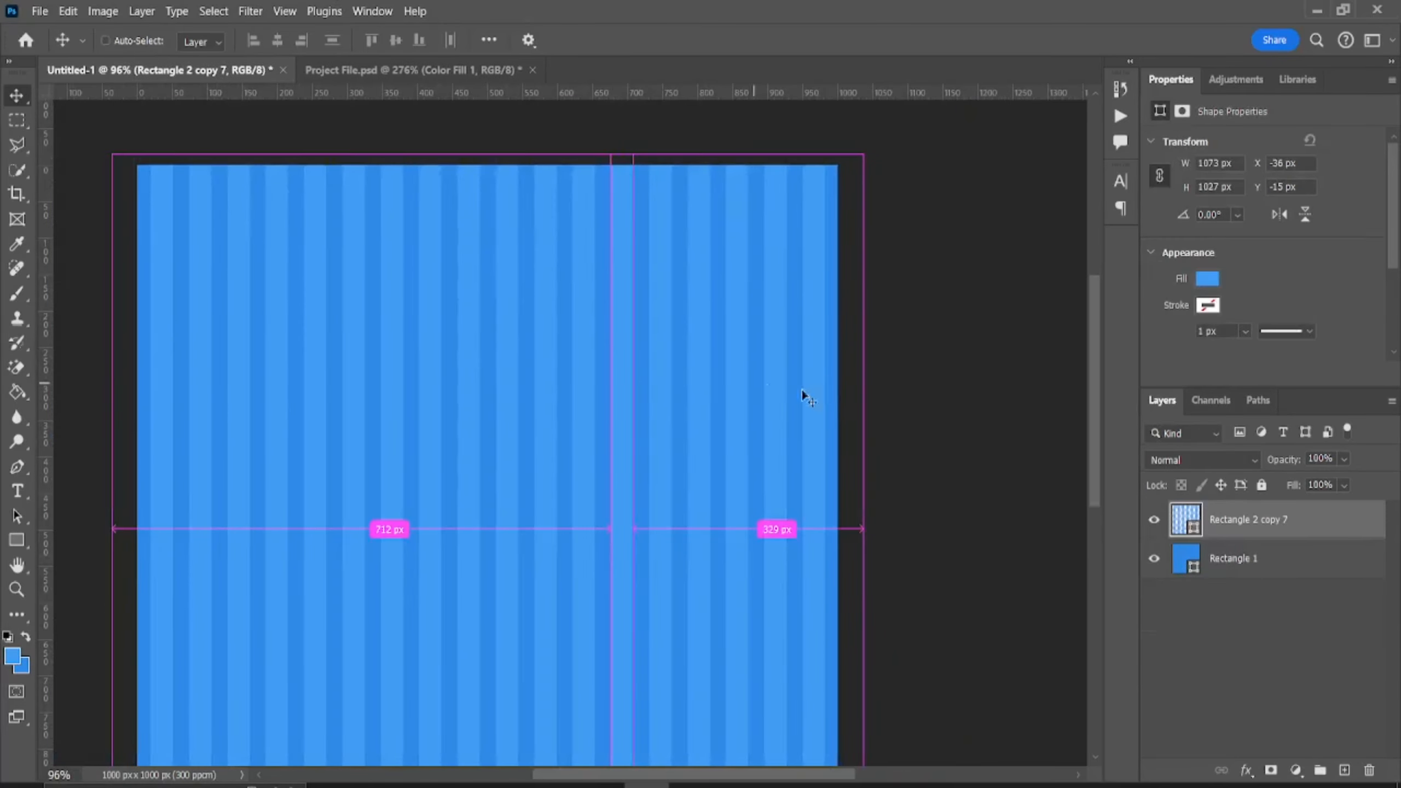
- Apply a sine Wave distortion to the stripes as a smart object, with 1 generator, wavelength 1 to 372 and amplitude 1 to 102
{"action": "left_click", "coordinate": [250, 11]}
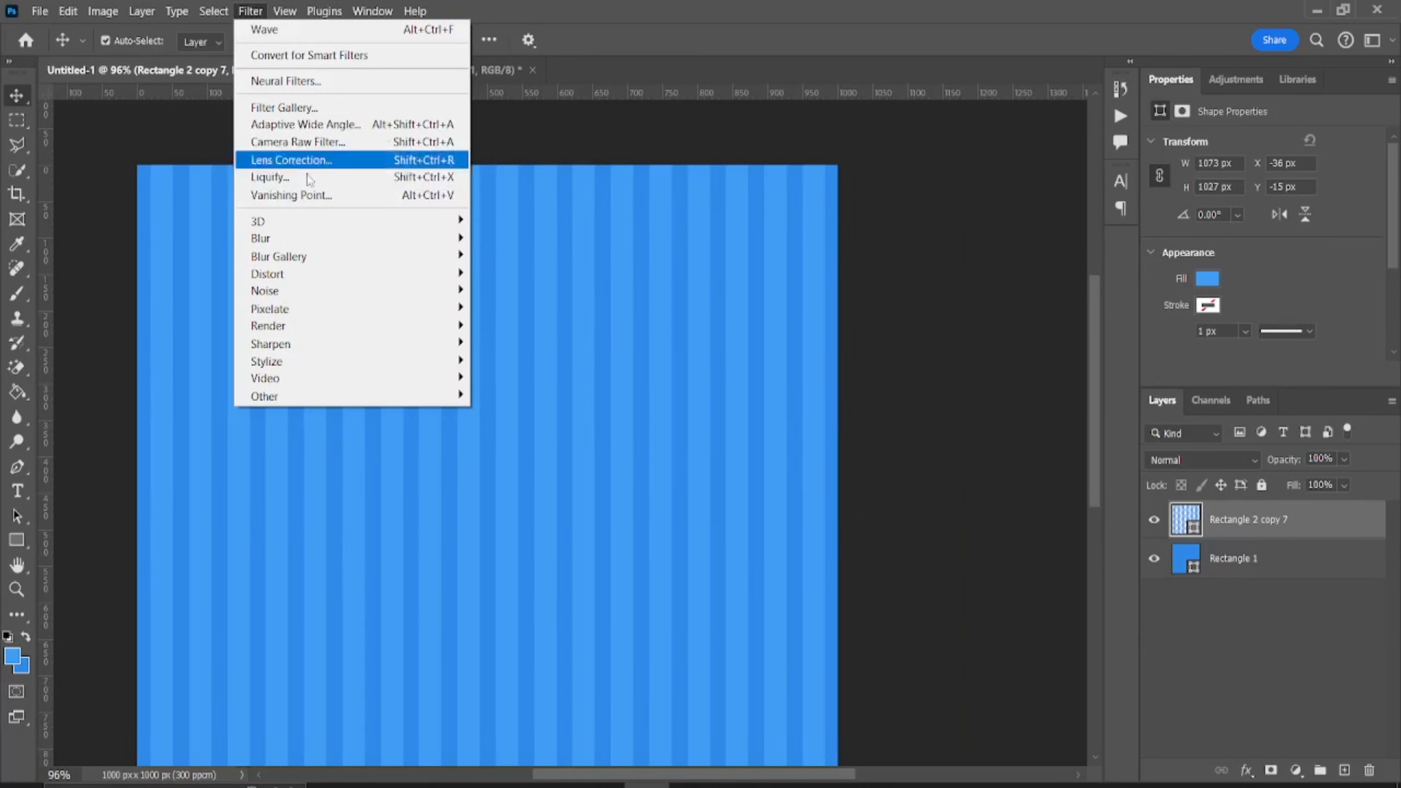
{"action": "mouse_move", "coordinate": [308, 276]}
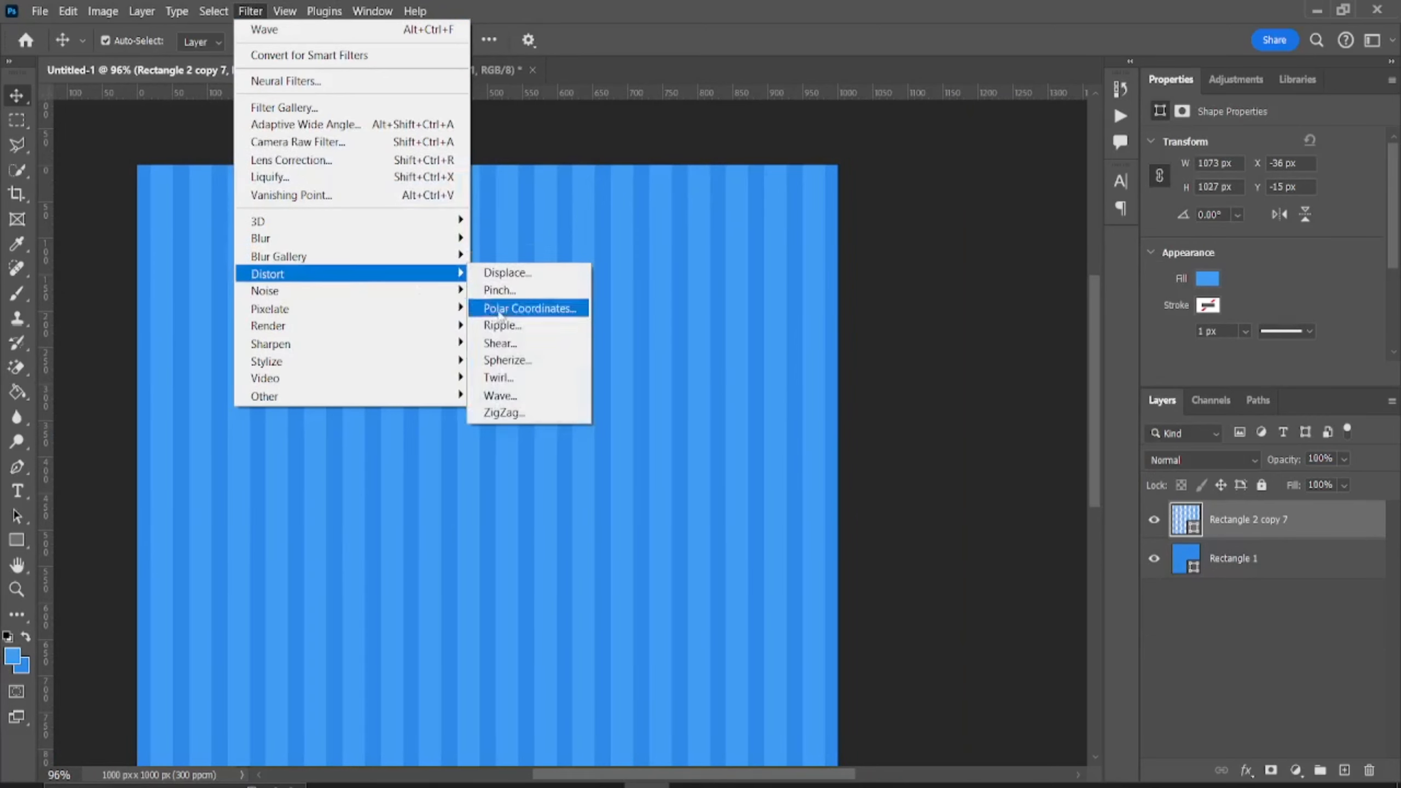
{"action": "left_click", "coordinate": [516, 396]}
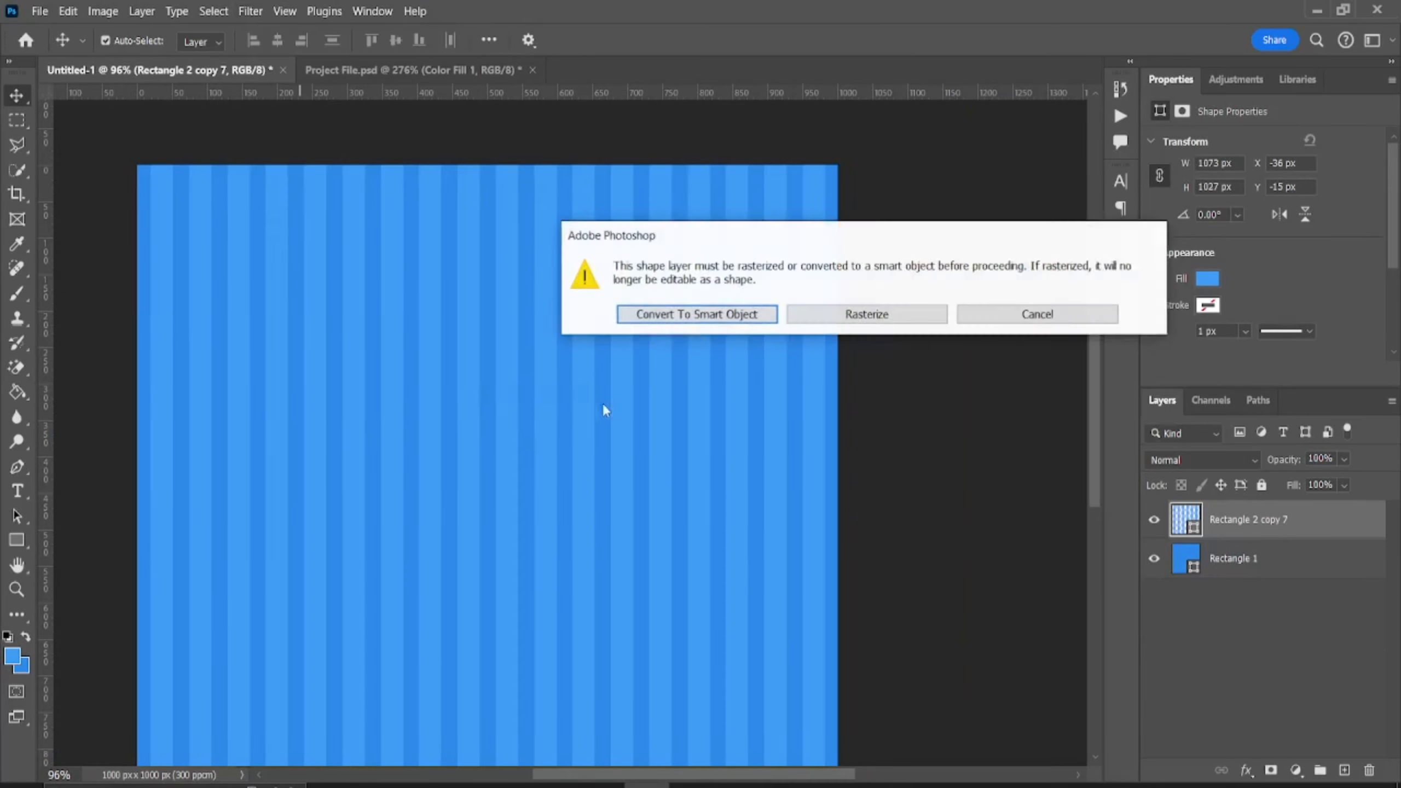
{"action": "left_click", "coordinate": [704, 320]}
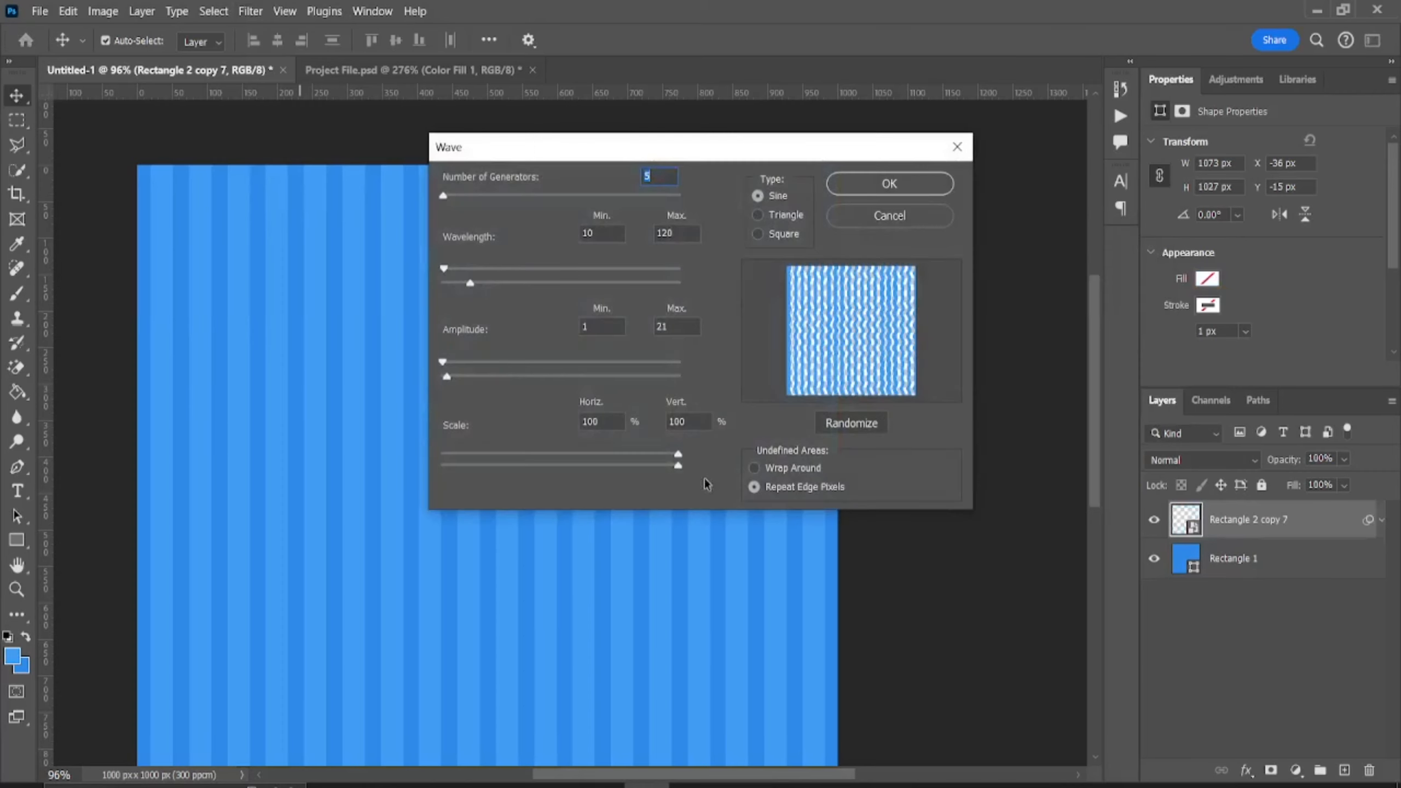
{"action": "left_click_drag", "start_coordinate": [449, 376], "coordinate": [467, 377]}
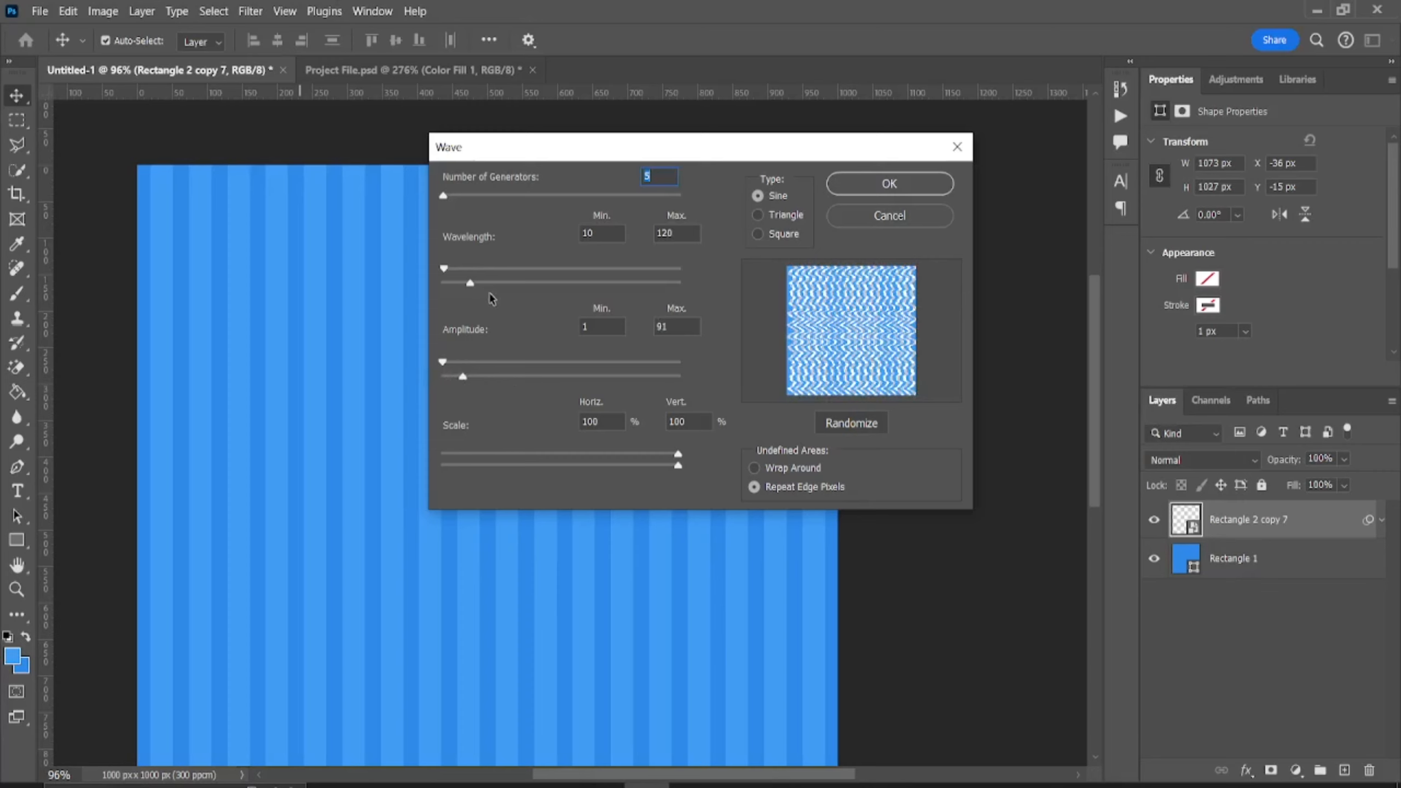
{"action": "left_click_drag", "start_coordinate": [464, 380], "coordinate": [450, 381]}
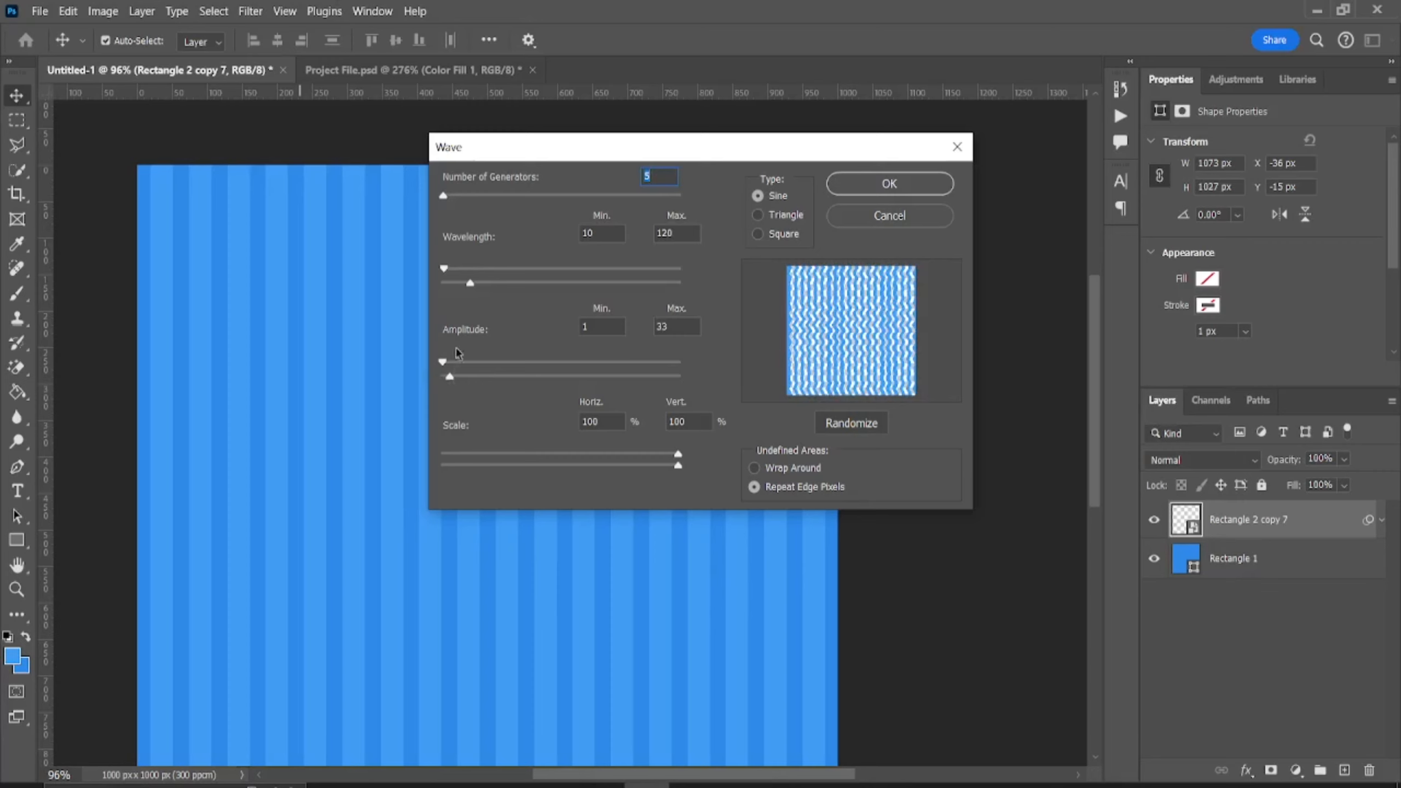
{"action": "left_click_drag", "start_coordinate": [465, 285], "coordinate": [417, 282]}
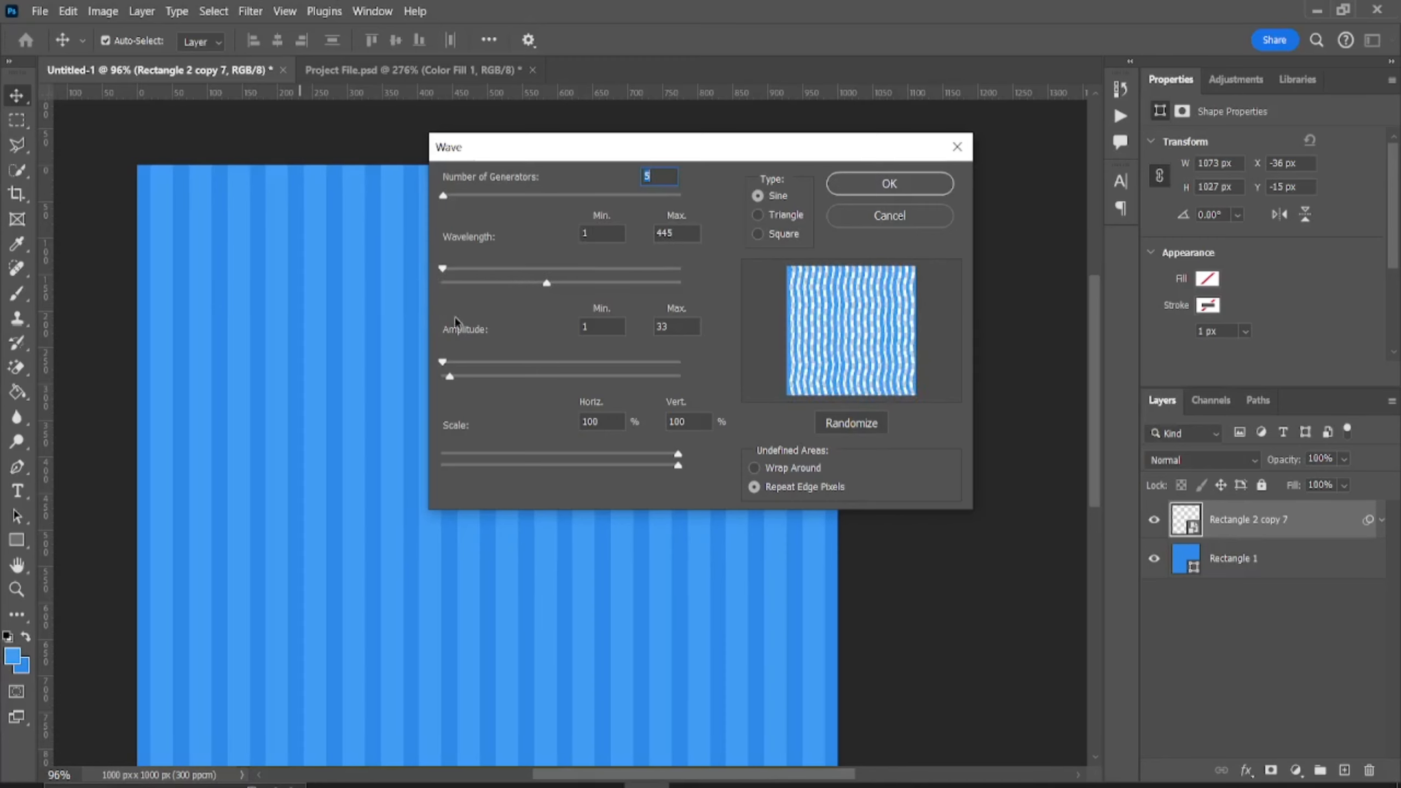
{"action": "mouse_move", "coordinate": [546, 283]}
{"action": "left_mouse_down"}
{"action": "mouse_move", "coordinate": [488, 284]}
{"action": "mouse_move", "coordinate": [528, 284]}
{"action": "left_mouse_up"}
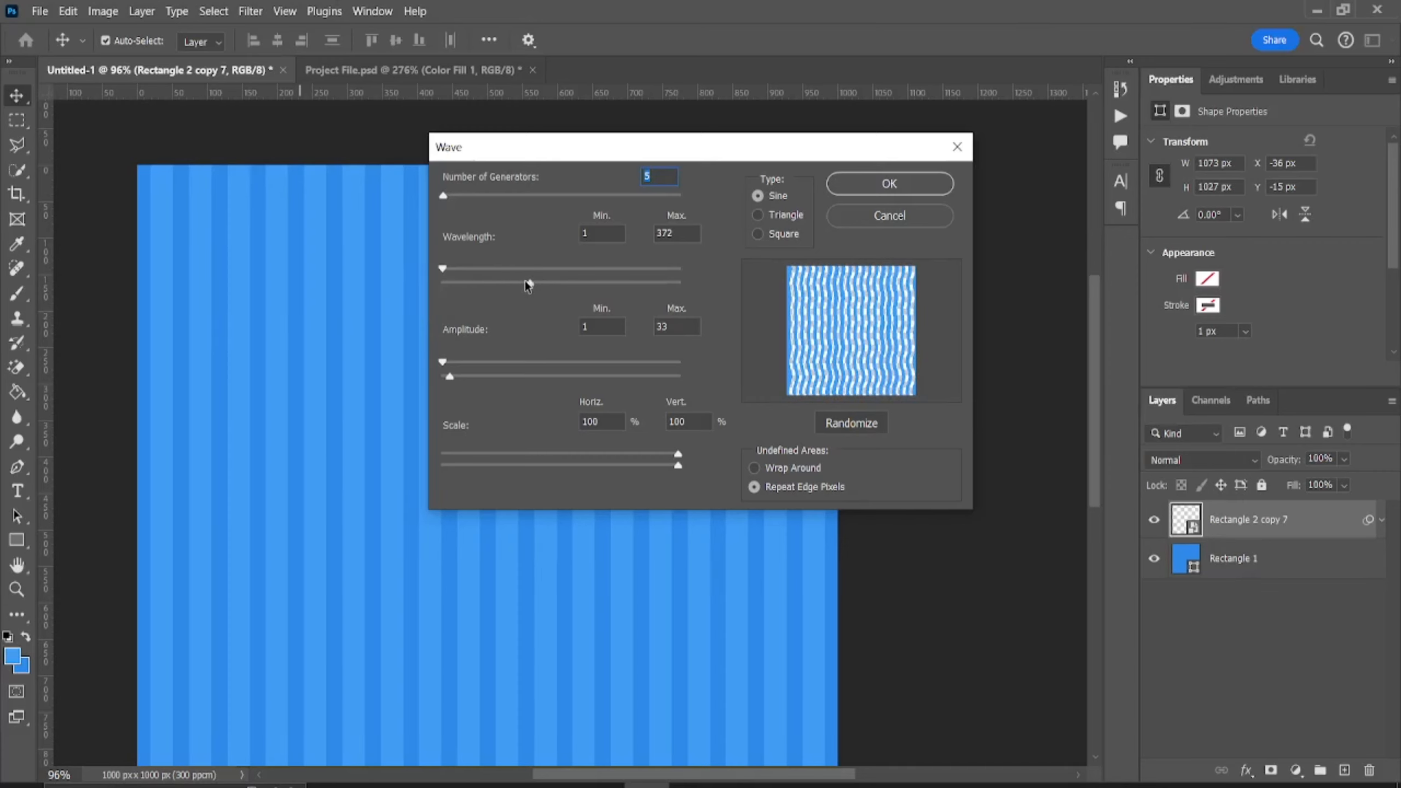
{"action": "left_click_drag", "start_coordinate": [444, 193], "coordinate": [376, 213]}
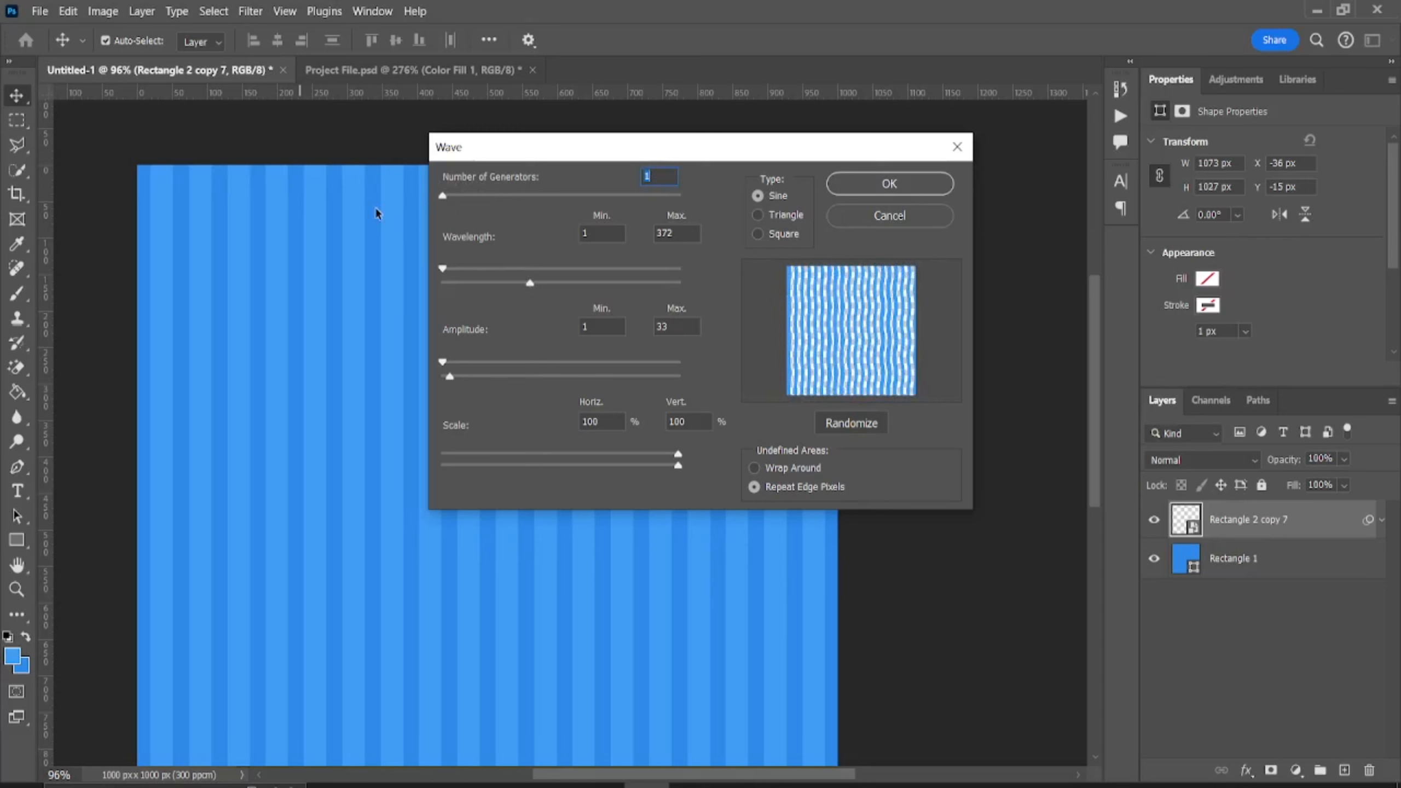
{"action": "left_click_drag", "start_coordinate": [452, 382], "coordinate": [469, 381]}
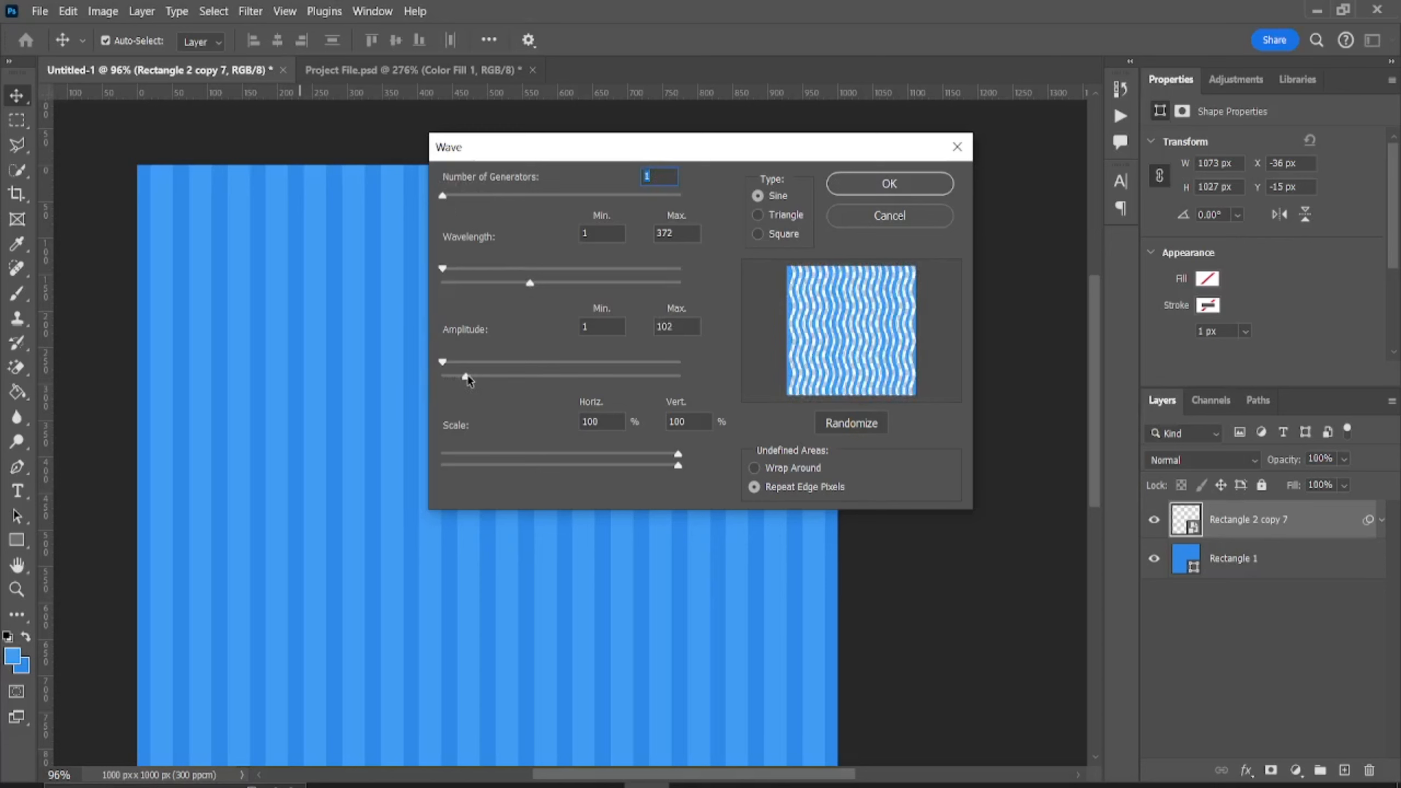
{"action": "left_click", "coordinate": [909, 184]}
- Rotate the wavy stripes to about -5.48° and enlarge them to about 1273 x 1229 px to cover the whole canvas
{"action": "scroll", "coordinate": [853, 384], "scroll_direction": "down", "scroll_amount": 1}
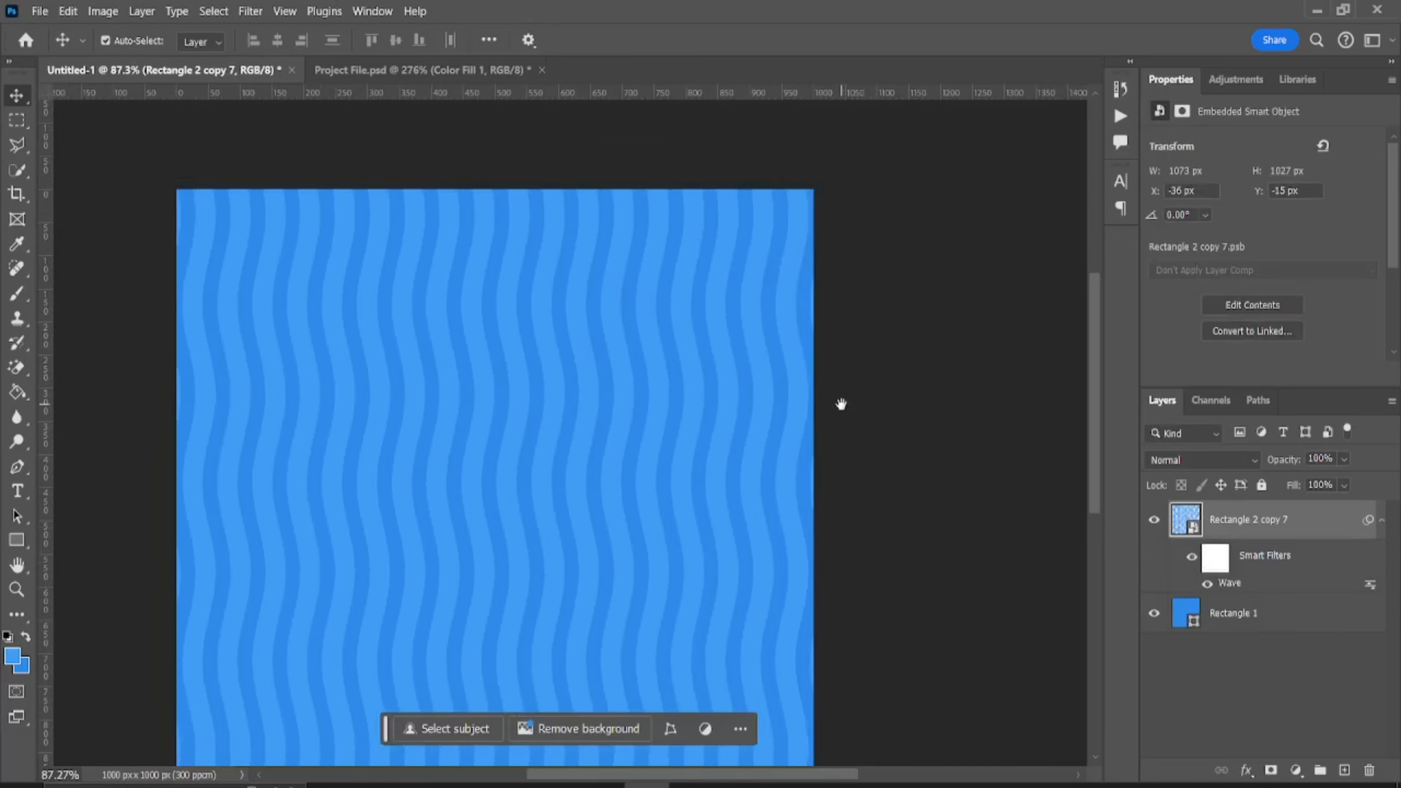
{"action": "left_click_drag", "start_coordinate": [840, 405], "coordinate": [830, 251]}
{"action": "scroll", "coordinate": [772, 298], "scroll_direction": "down", "scroll_amount": 4}
{"action": "key", "text": "ctrl+t"}
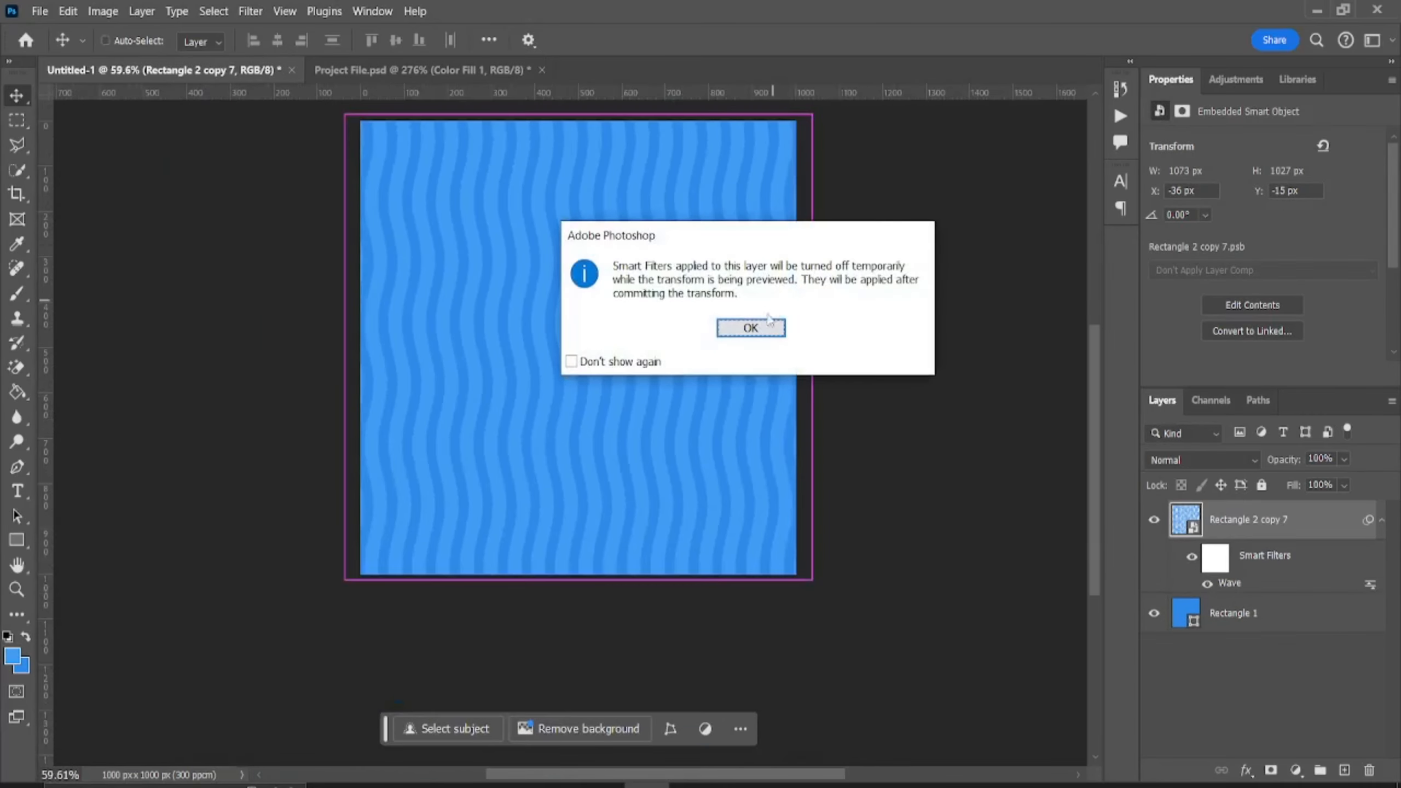
{"action": "left_click", "coordinate": [751, 327]}
{"action": "scroll", "coordinate": [770, 387], "scroll_direction": "up", "scroll_amount": 1}
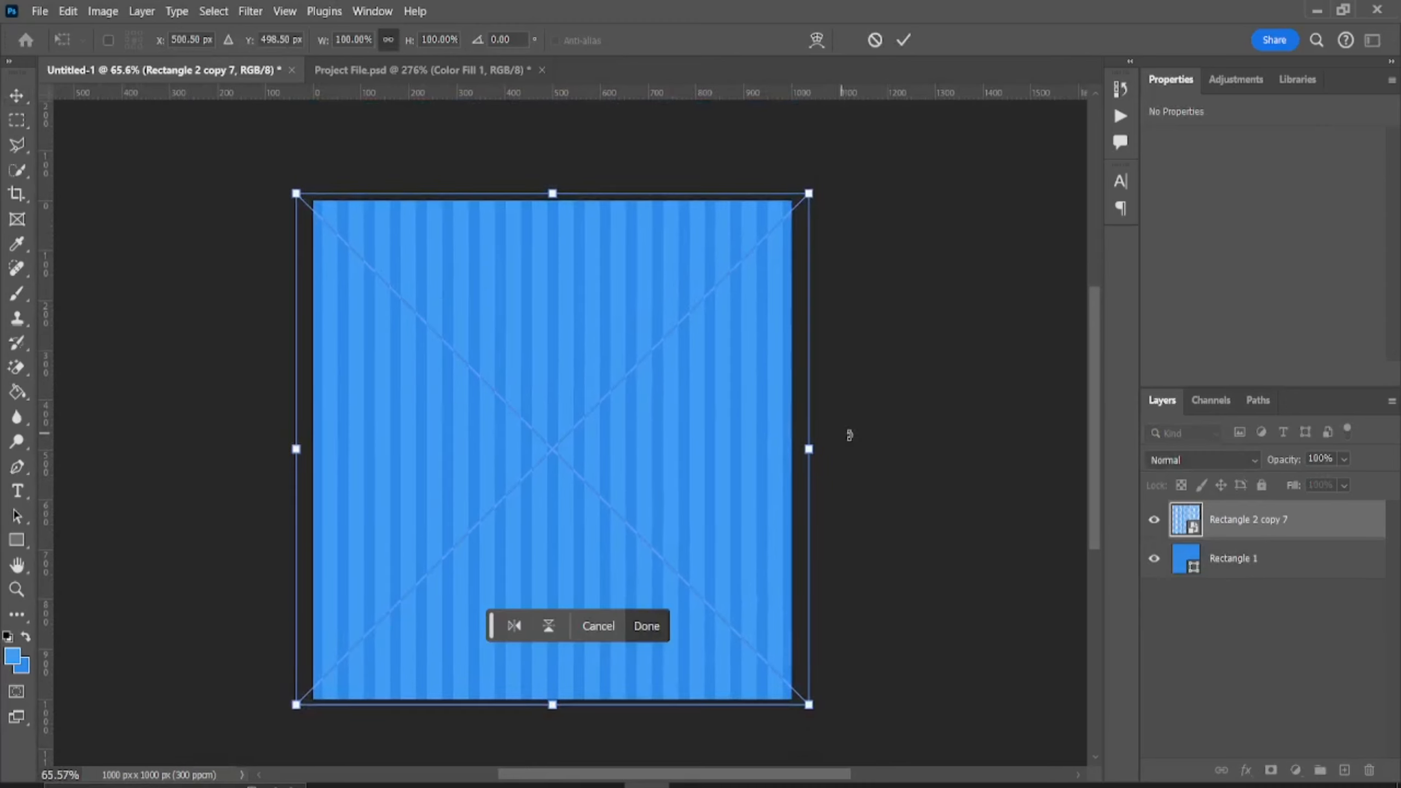
{"action": "left_click_drag", "start_coordinate": [850, 431], "coordinate": [860, 406]}
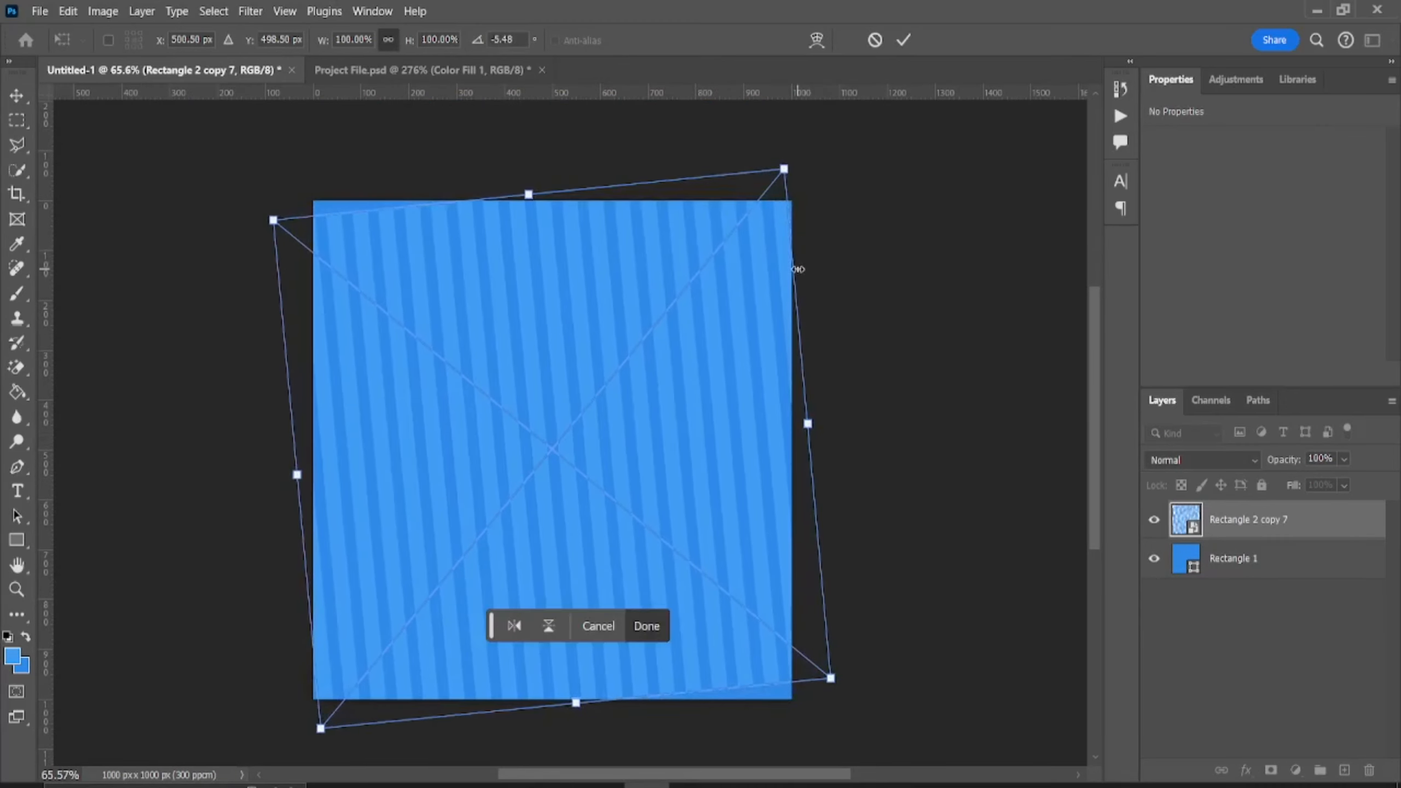
{"action": "mouse_move", "coordinate": [799, 269]}
{"action": "left_mouse_down"}
{"action": "mouse_move", "coordinate": [820, 262]}
{"action": "mouse_move", "coordinate": [822, 283]}
{"action": "left_mouse_up"}
{"action": "key", "text": "Return"}
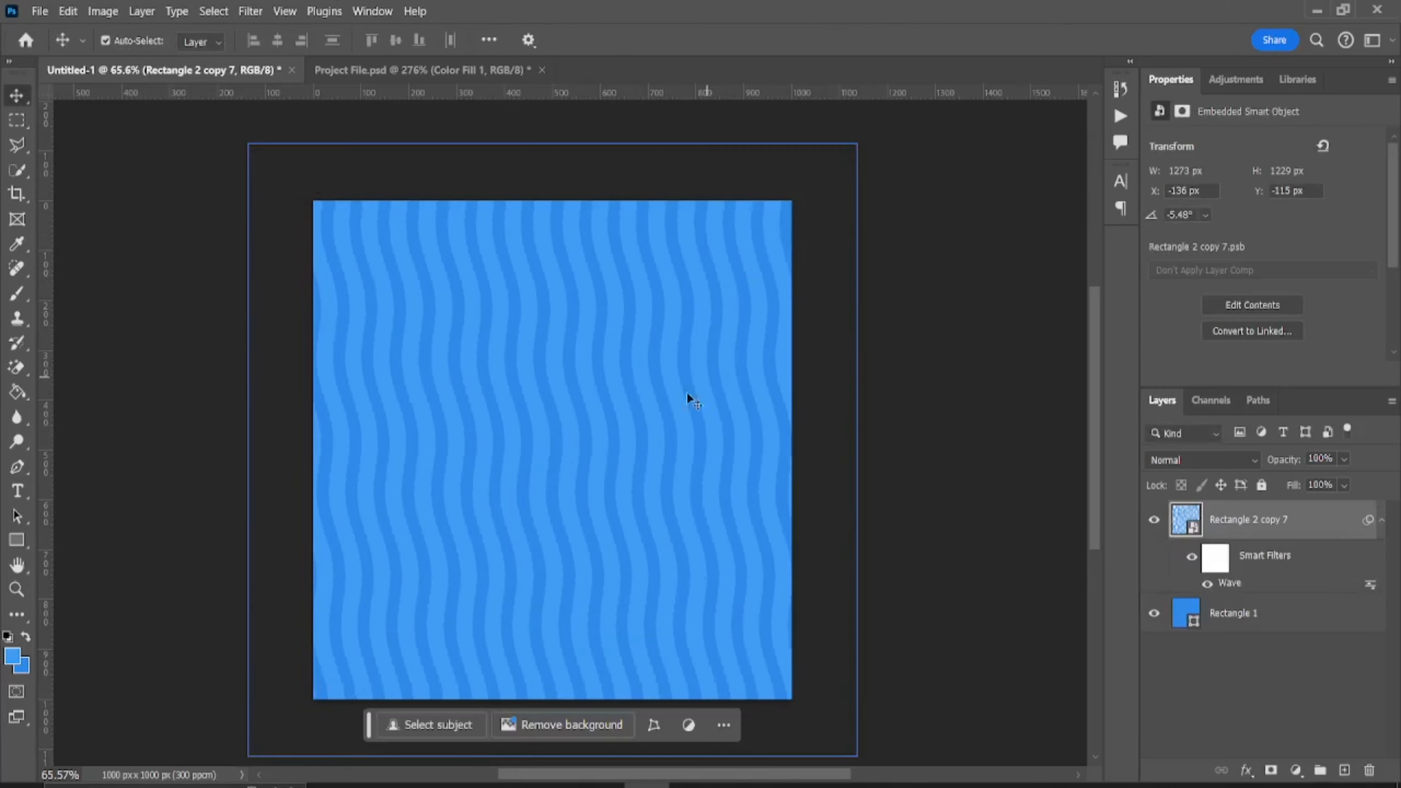
- Clear the layer selection and examine the tilted wave pattern closely across the canvas
{"action": "scroll", "coordinate": [545, 405], "scroll_direction": "up", "scroll_amount": 1}
{"action": "scroll", "coordinate": [545, 405], "scroll_direction": "up", "scroll_amount": 1}
{"action": "left_click", "coordinate": [979, 359]}
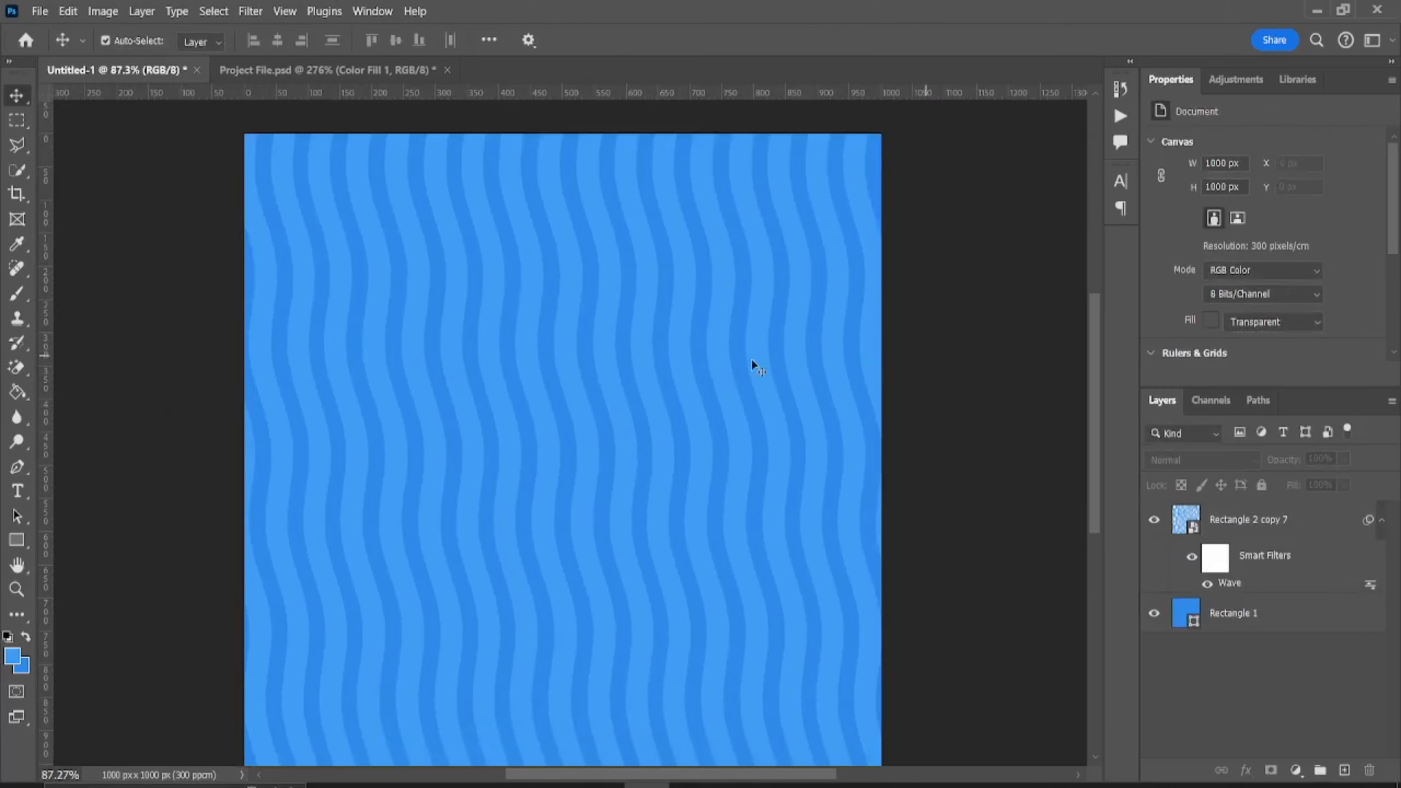
{"action": "scroll", "coordinate": [510, 321], "scroll_direction": "up", "scroll_amount": 2}
{"action": "left_click_drag", "start_coordinate": [509, 321], "coordinate": [481, 420]}
{"action": "left_click", "coordinate": [480, 421]}
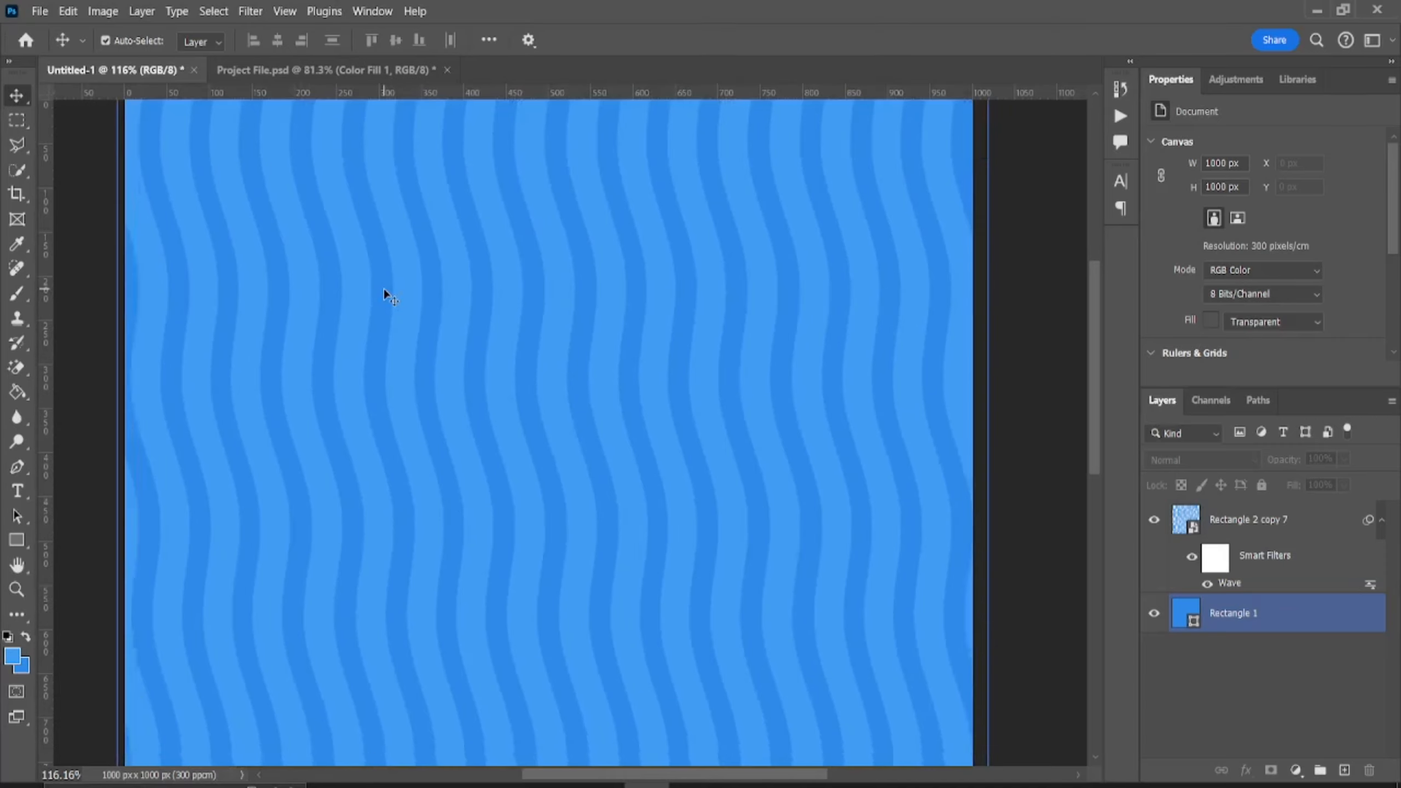
{"action": "scroll", "coordinate": [365, 323], "scroll_direction": "down", "scroll_amount": 2}
{"action": "left_click_drag", "start_coordinate": [372, 354], "coordinate": [408, 313]}
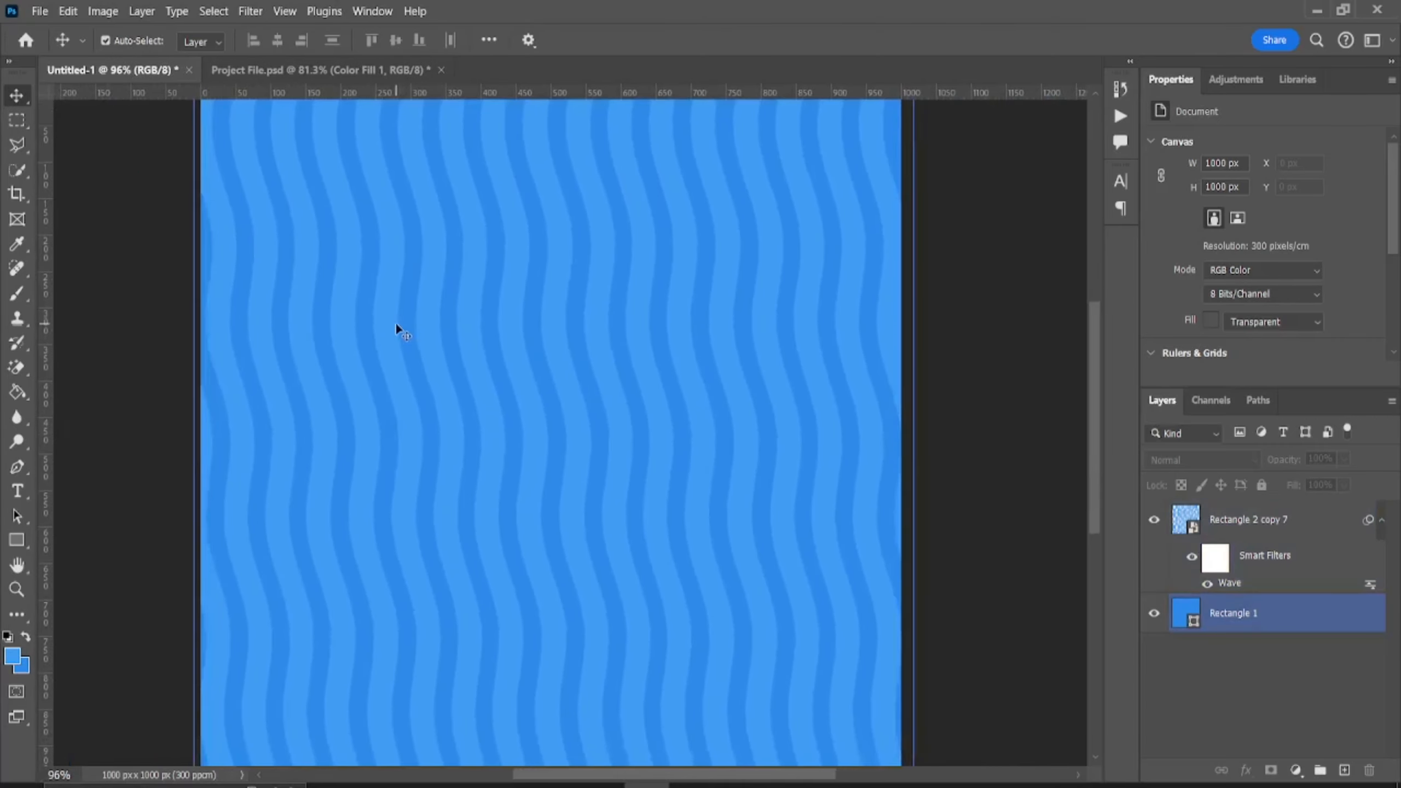
{"action": "scroll", "coordinate": [395, 322], "scroll_direction": "down", "scroll_amount": 2}
- Open the photo handsome-male-entrepreneur-using-laptop.jpg as a separate document
{"action": "left_click", "coordinate": [40, 11]}
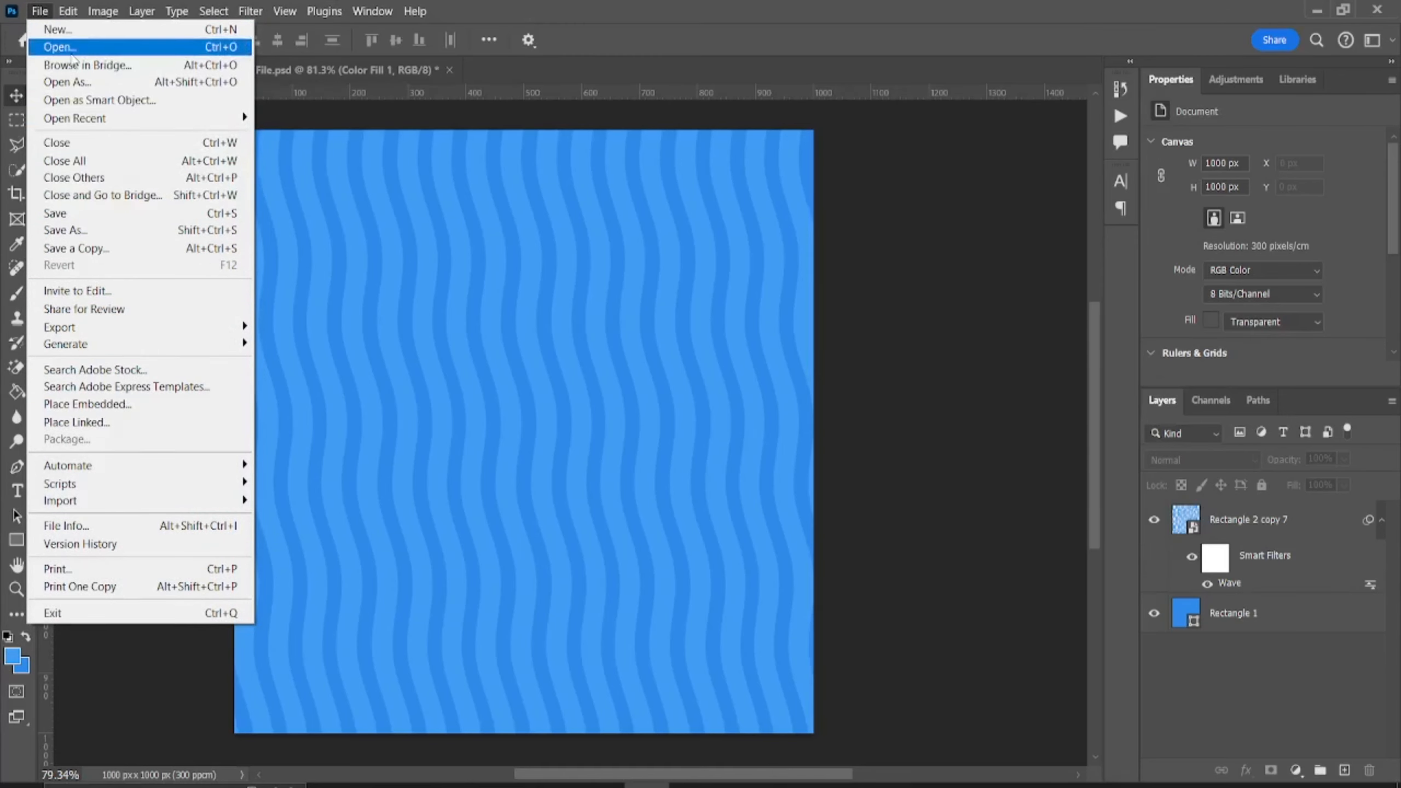
{"action": "left_click", "coordinate": [59, 47]}
{"action": "double_click", "coordinate": [323, 447]}
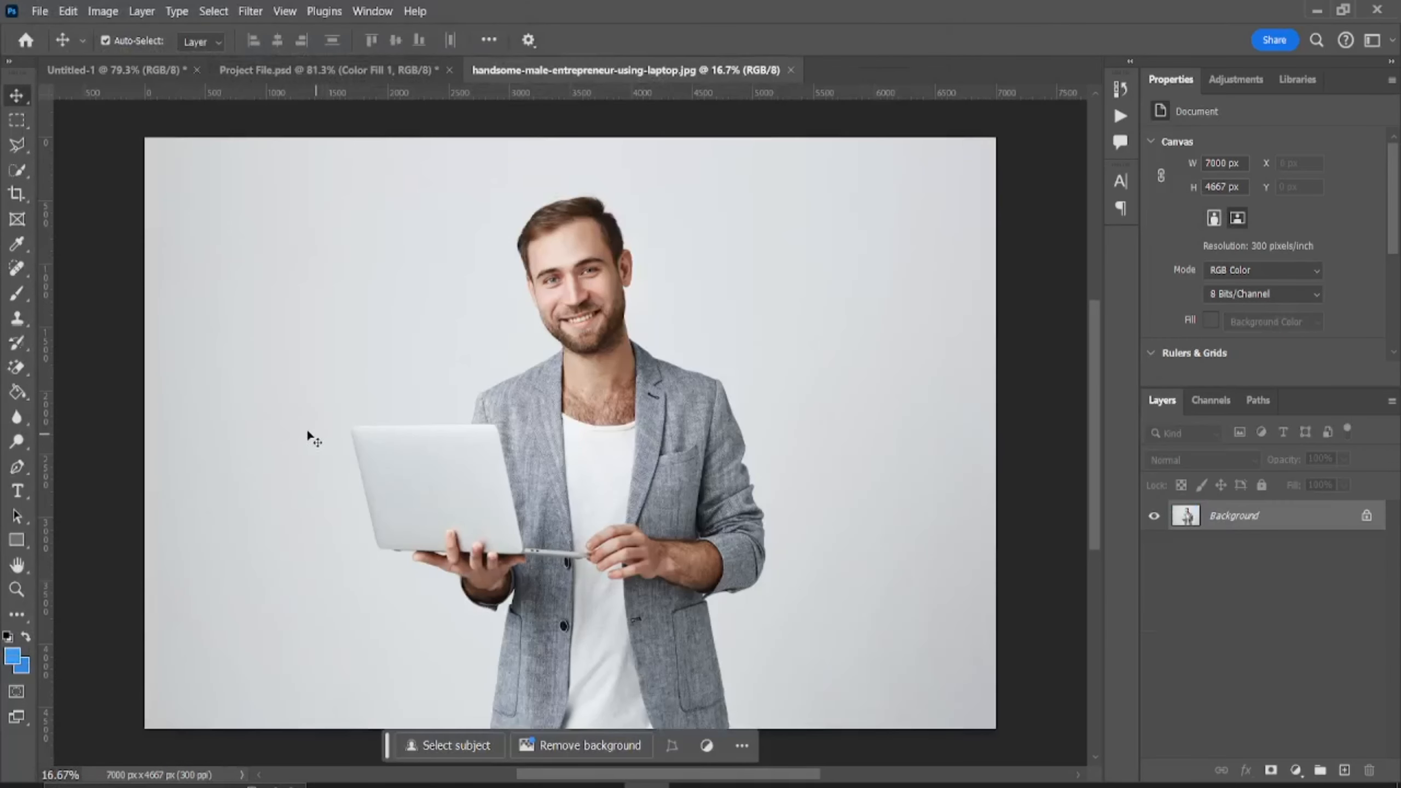
- Select the man and his laptop with the Object Selection tool, using a rectangle of about 4422 x 4444 px around him
{"action": "left_click", "coordinate": [22, 177]}
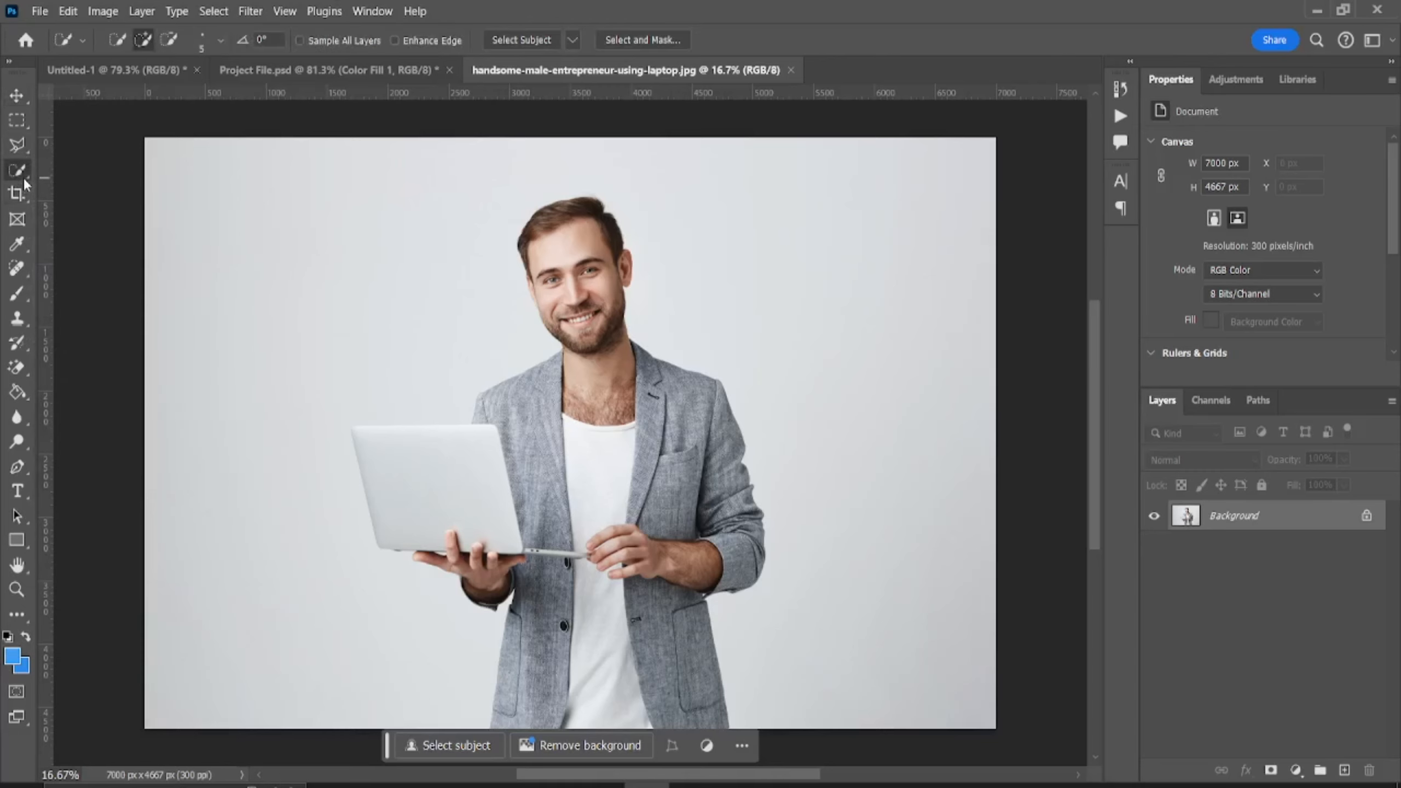
{"action": "left_click", "coordinate": [88, 170]}
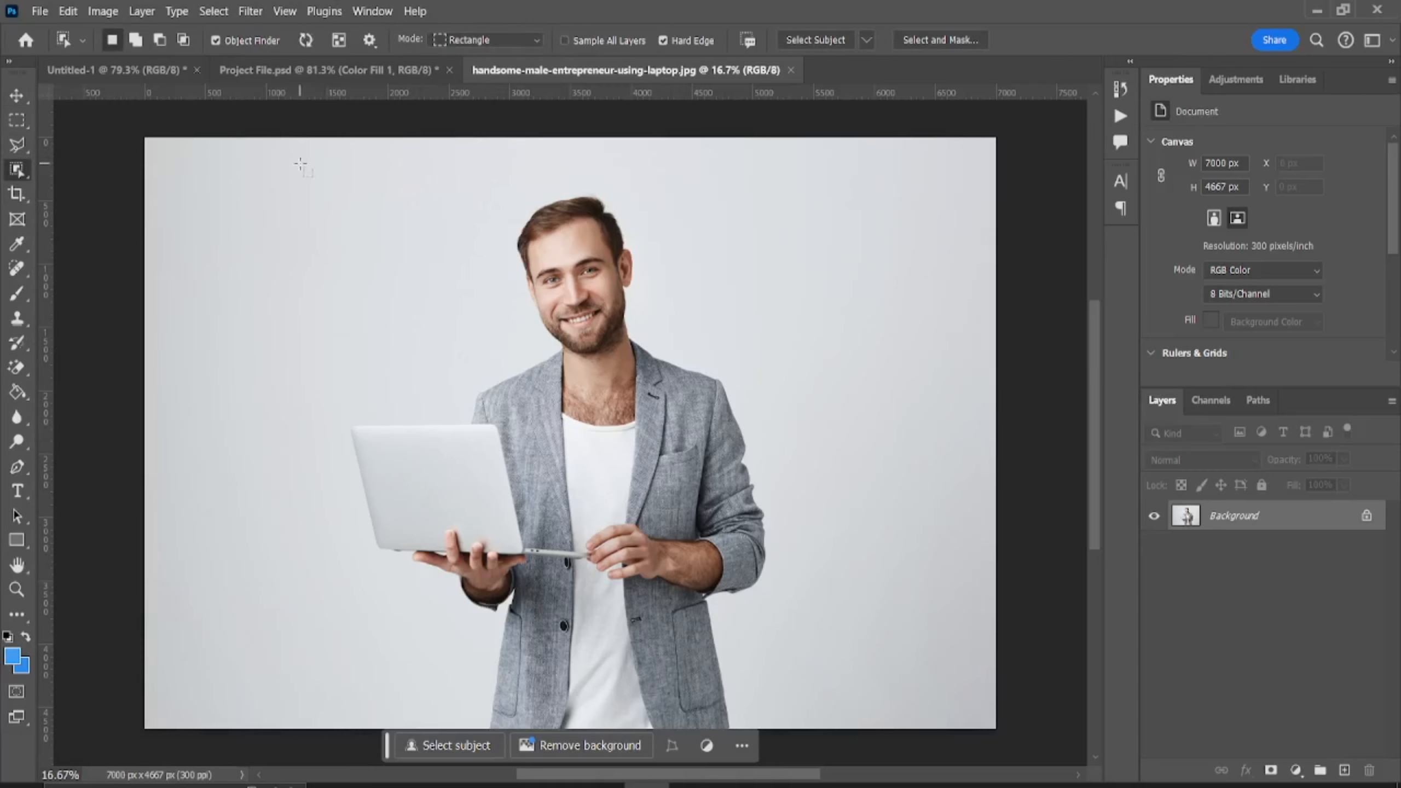
{"action": "left_click_drag", "start_coordinate": [277, 166], "coordinate": [814, 693]}
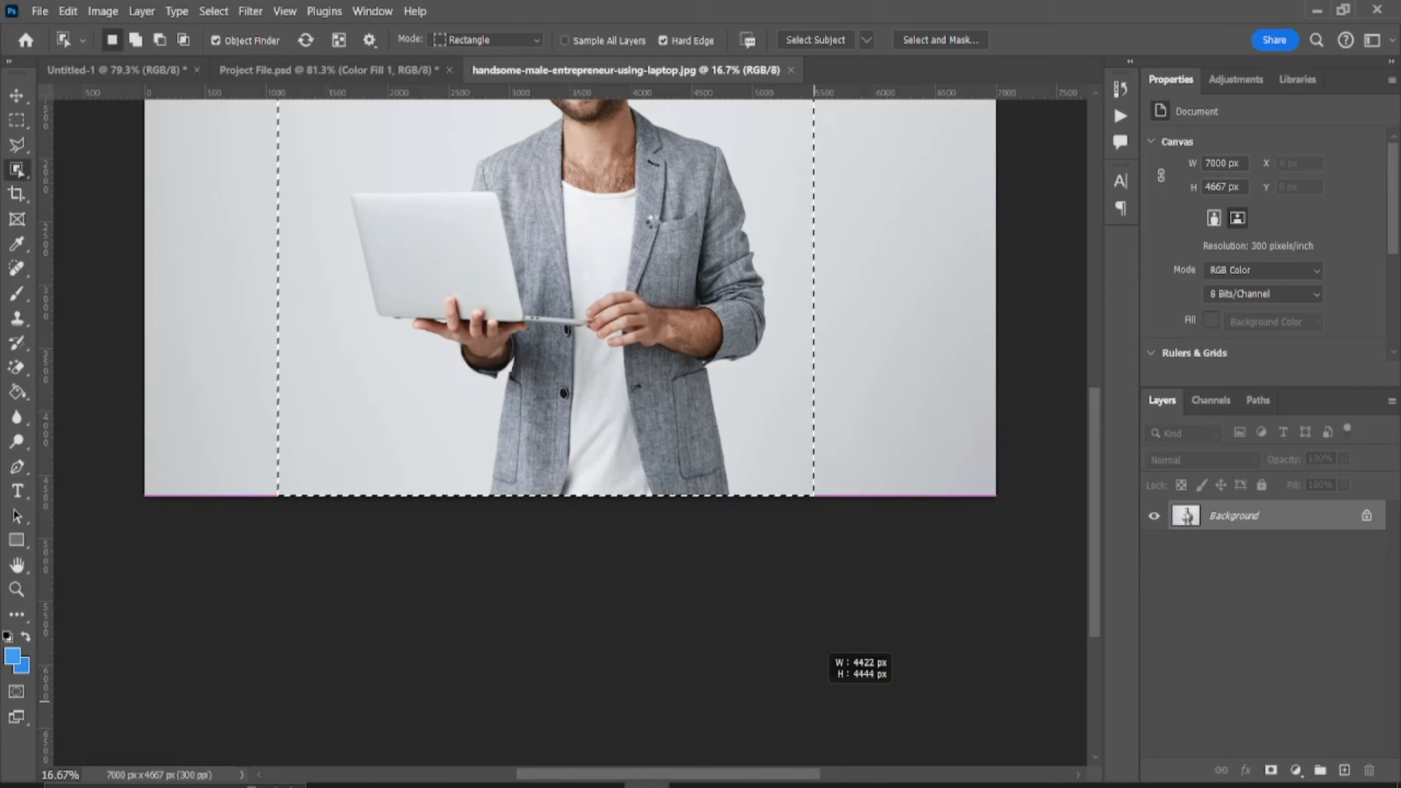
{"action": "left_click_drag", "start_coordinate": [814, 693], "coordinate": [814, 693]}
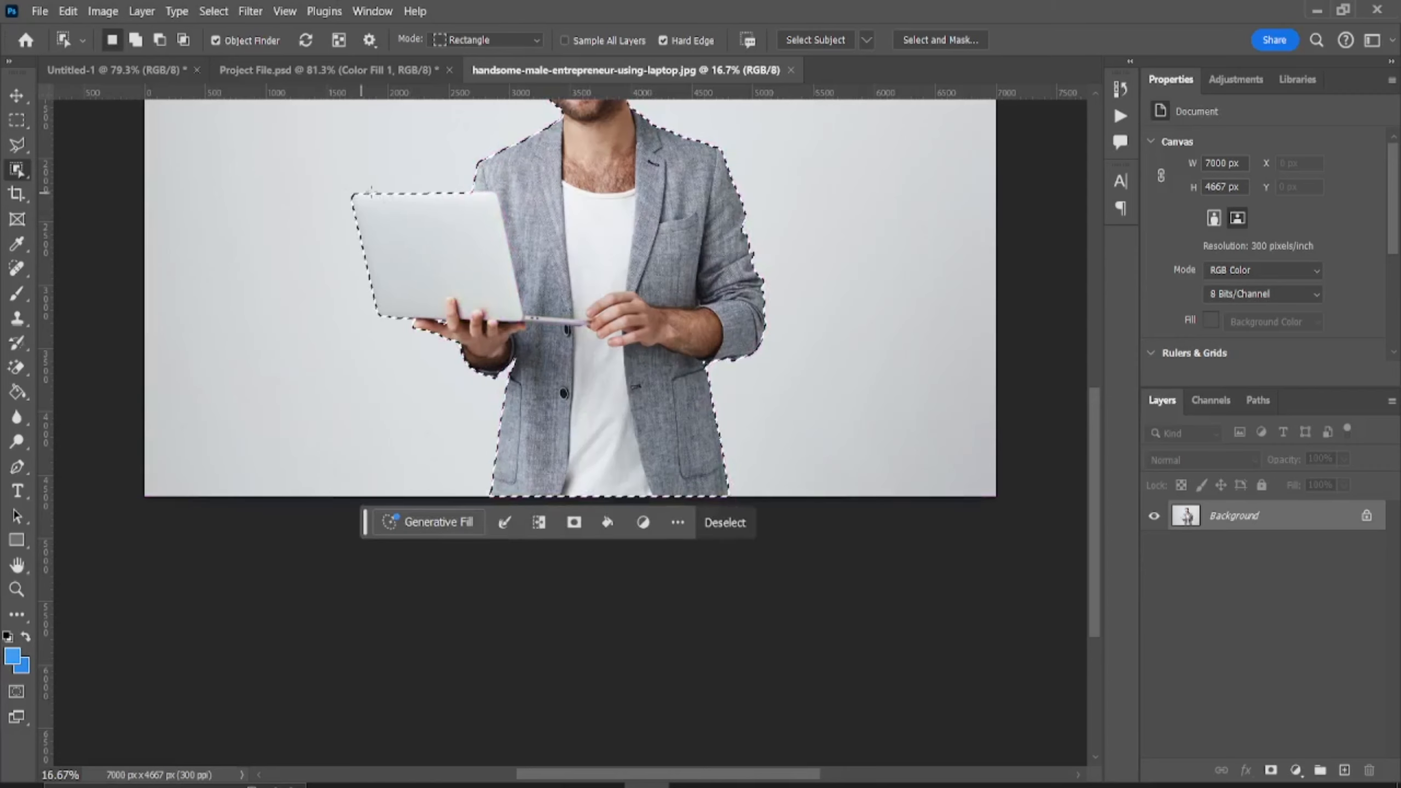
{"action": "scroll", "coordinate": [468, 180], "scroll_direction": "up", "scroll_amount": 2}
{"action": "left_click_drag", "start_coordinate": [515, 179], "coordinate": [450, 421]}
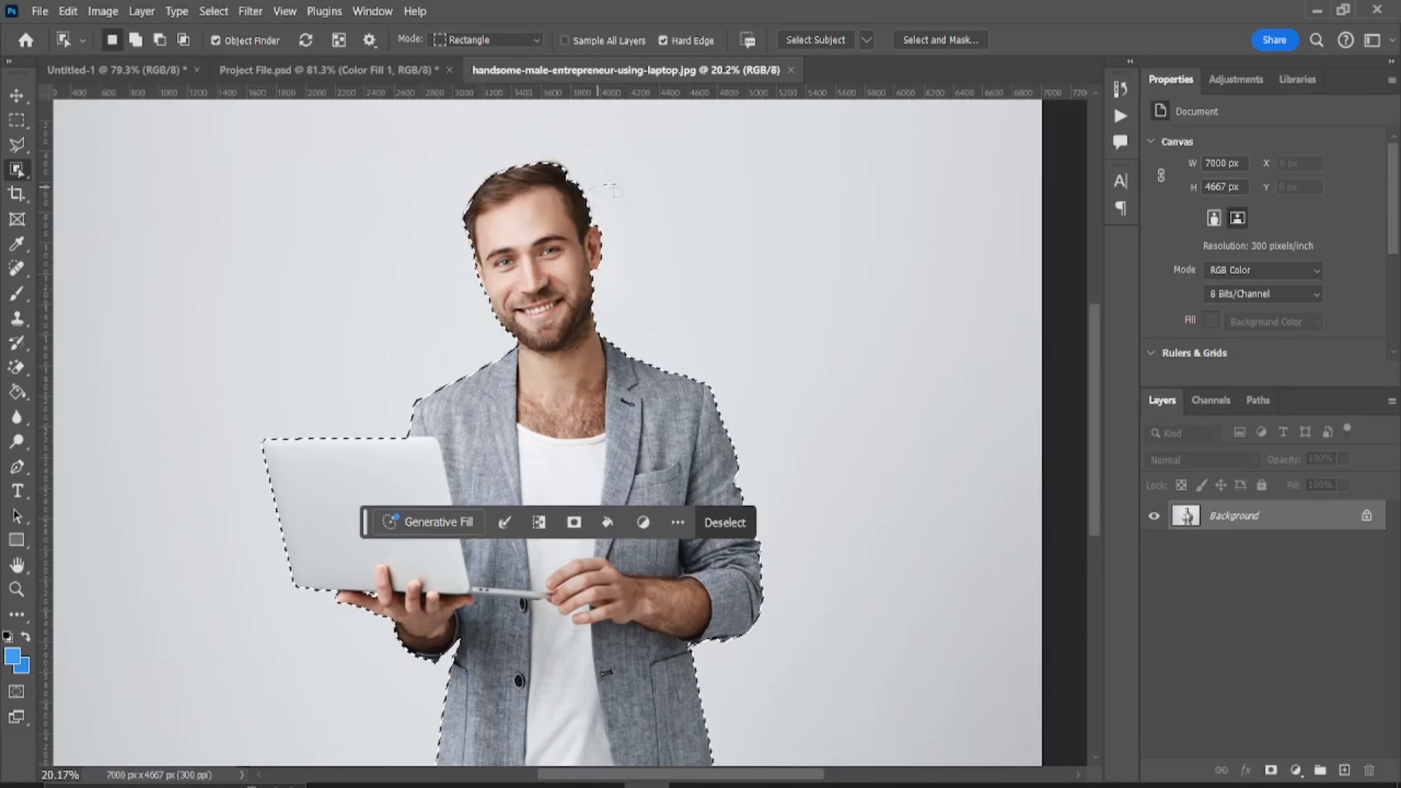
- Pass the man's selection through Select and Mask with the default settings and add it as a layer mask
{"action": "left_click", "coordinate": [935, 40]}
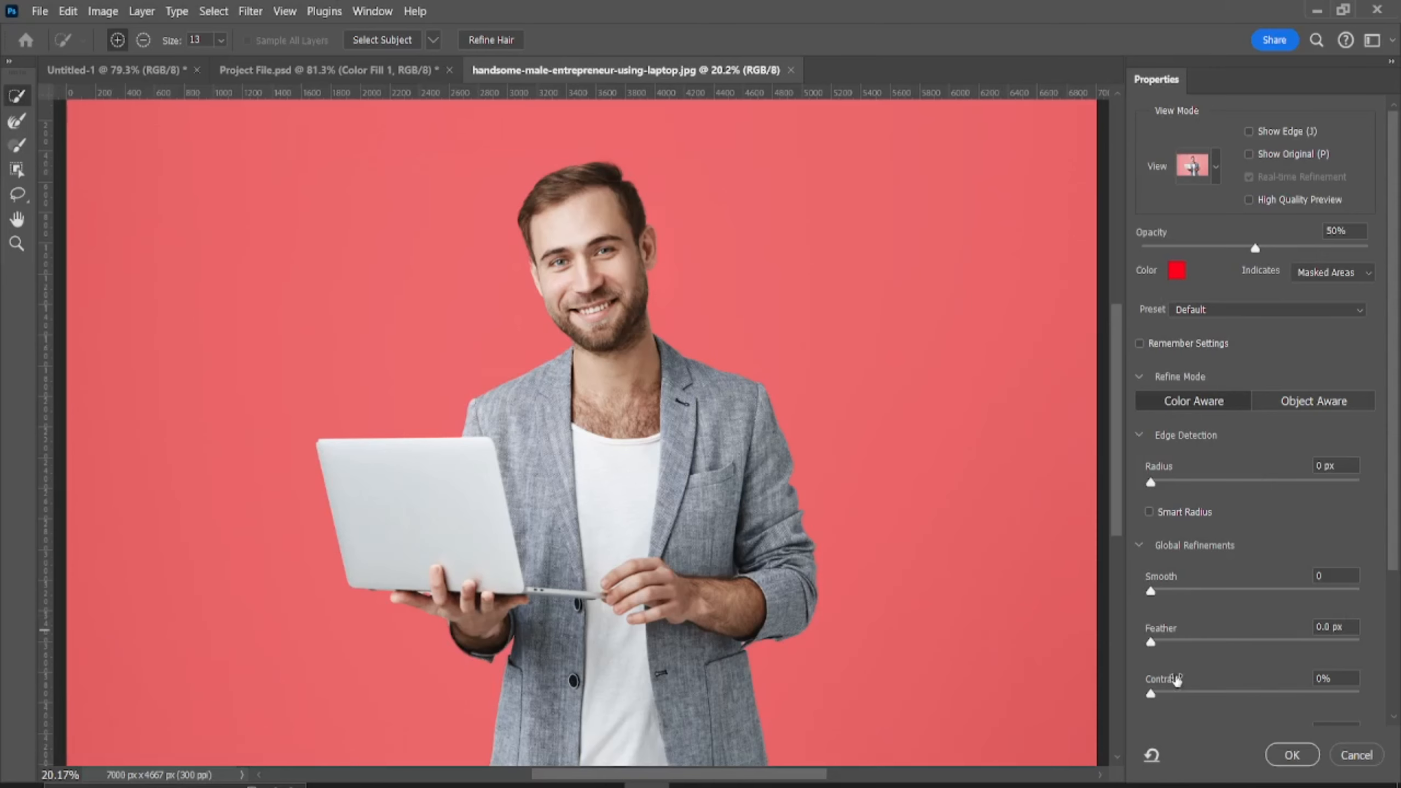
{"action": "left_click", "coordinate": [1284, 742]}
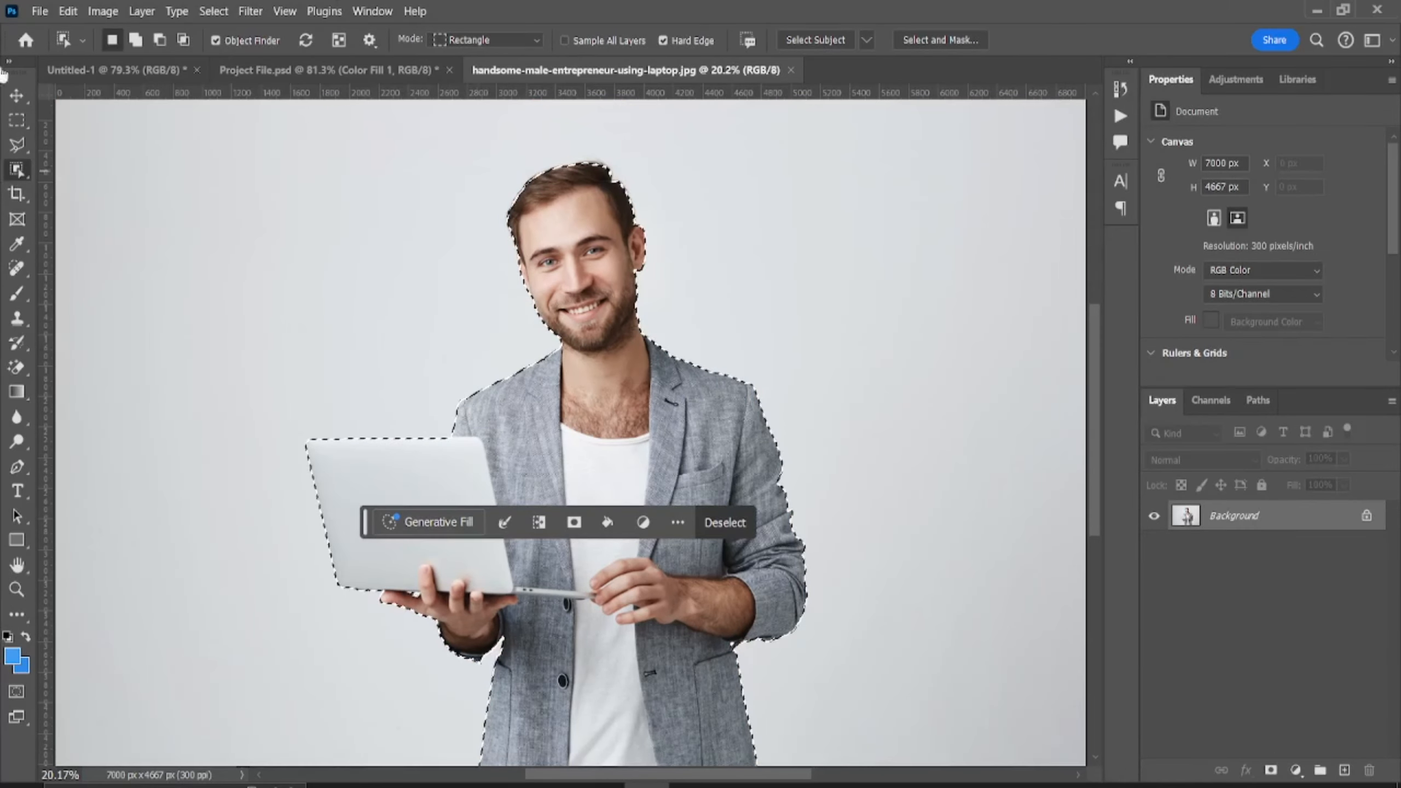
{"action": "left_click", "coordinate": [1270, 770]}
- Copy the masked man into the striped Untitled-1 document and scale him to about 21.75%
{"action": "left_click", "coordinate": [17, 95]}
{"action": "left_click_drag", "start_coordinate": [478, 155], "coordinate": [557, 328]}
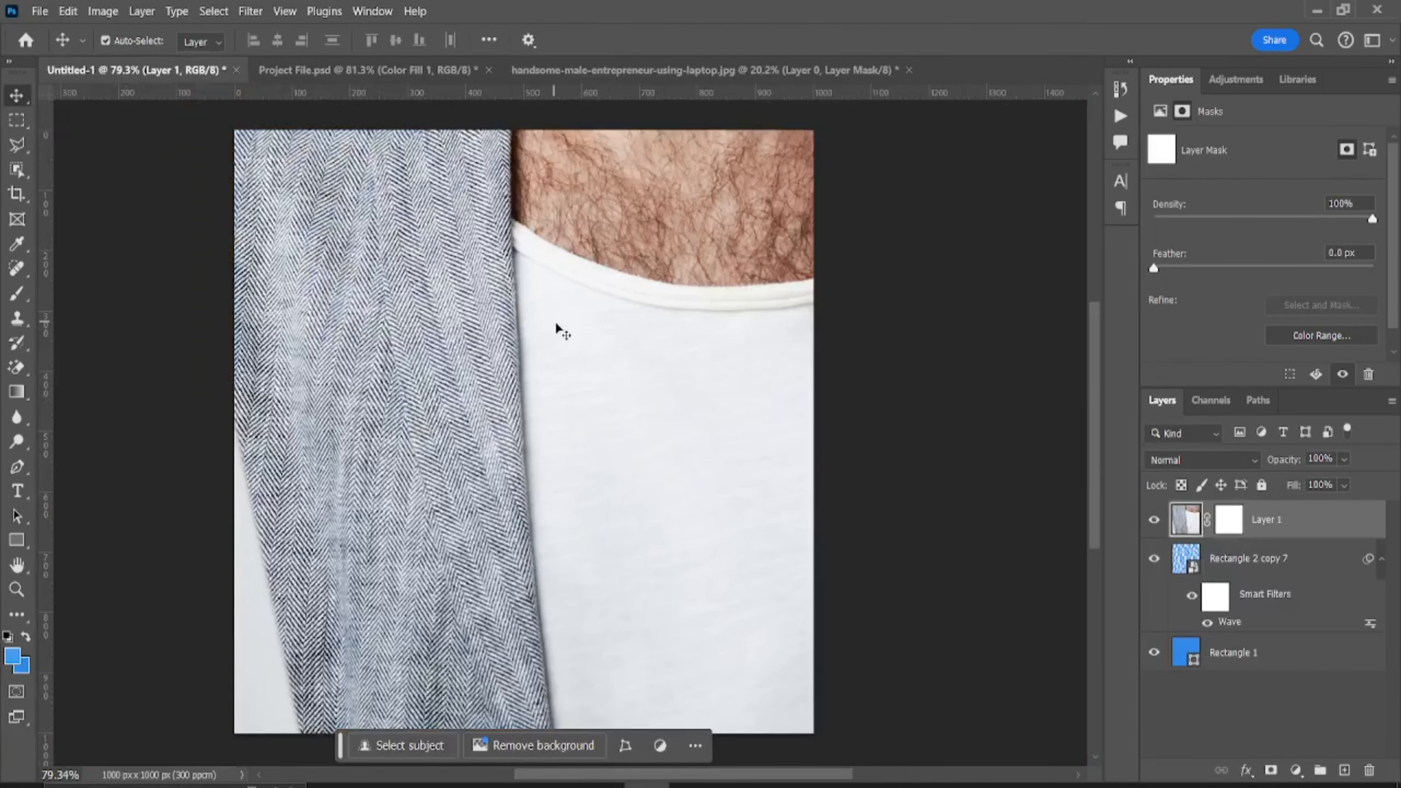
{"action": "scroll", "coordinate": [626, 366], "scroll_direction": "down", "scroll_amount": 3}
{"action": "key", "text": "ctrl+t"}
{"action": "scroll", "coordinate": [509, 439], "scroll_direction": "down", "scroll_amount": 3}
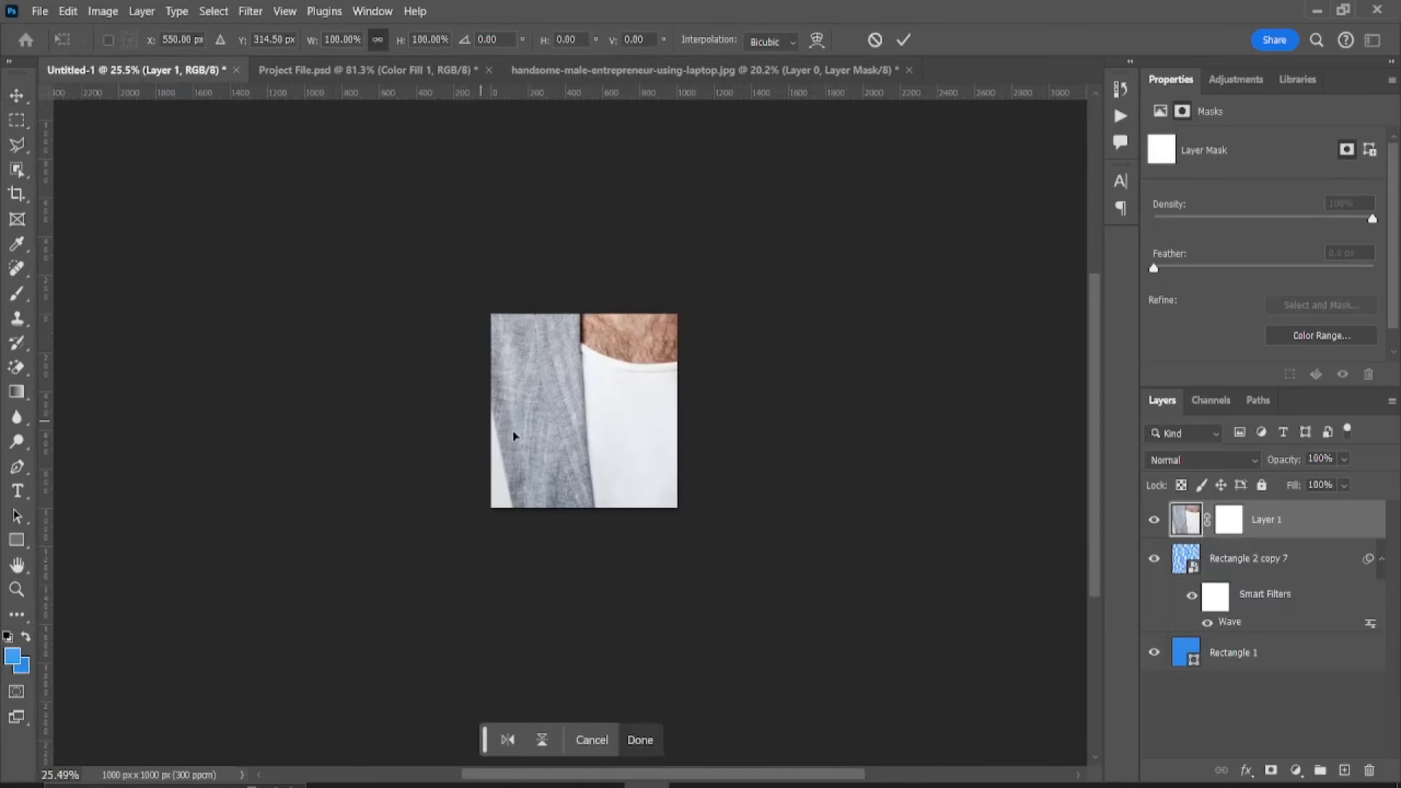
{"action": "left_click_drag", "start_coordinate": [979, 396], "coordinate": [617, 433]}
{"action": "scroll", "coordinate": [596, 403], "scroll_direction": "up", "scroll_amount": 3}
{"action": "left_click_drag", "start_coordinate": [558, 194], "coordinate": [560, 241]}
{"action": "scroll", "coordinate": [661, 381], "scroll_direction": "up", "scroll_amount": 3}
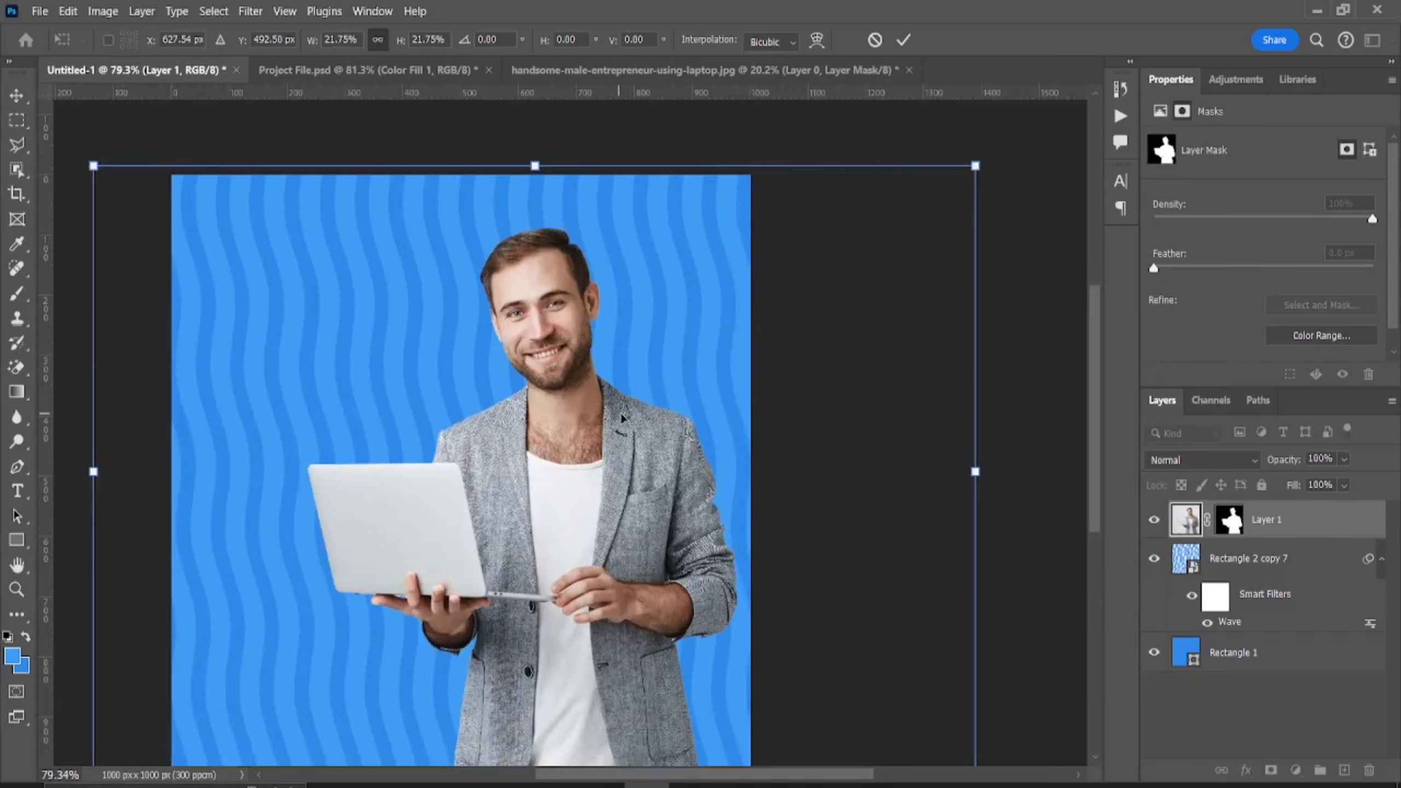
- Nudge the man slightly sideways and reduce his scale to about 21.43%, keeping his lower edge on the canvas bottom
{"action": "left_click_drag", "start_coordinate": [623, 416], "coordinate": [625, 419]}
{"action": "scroll", "coordinate": [602, 331], "scroll_direction": "down", "scroll_amount": 2}
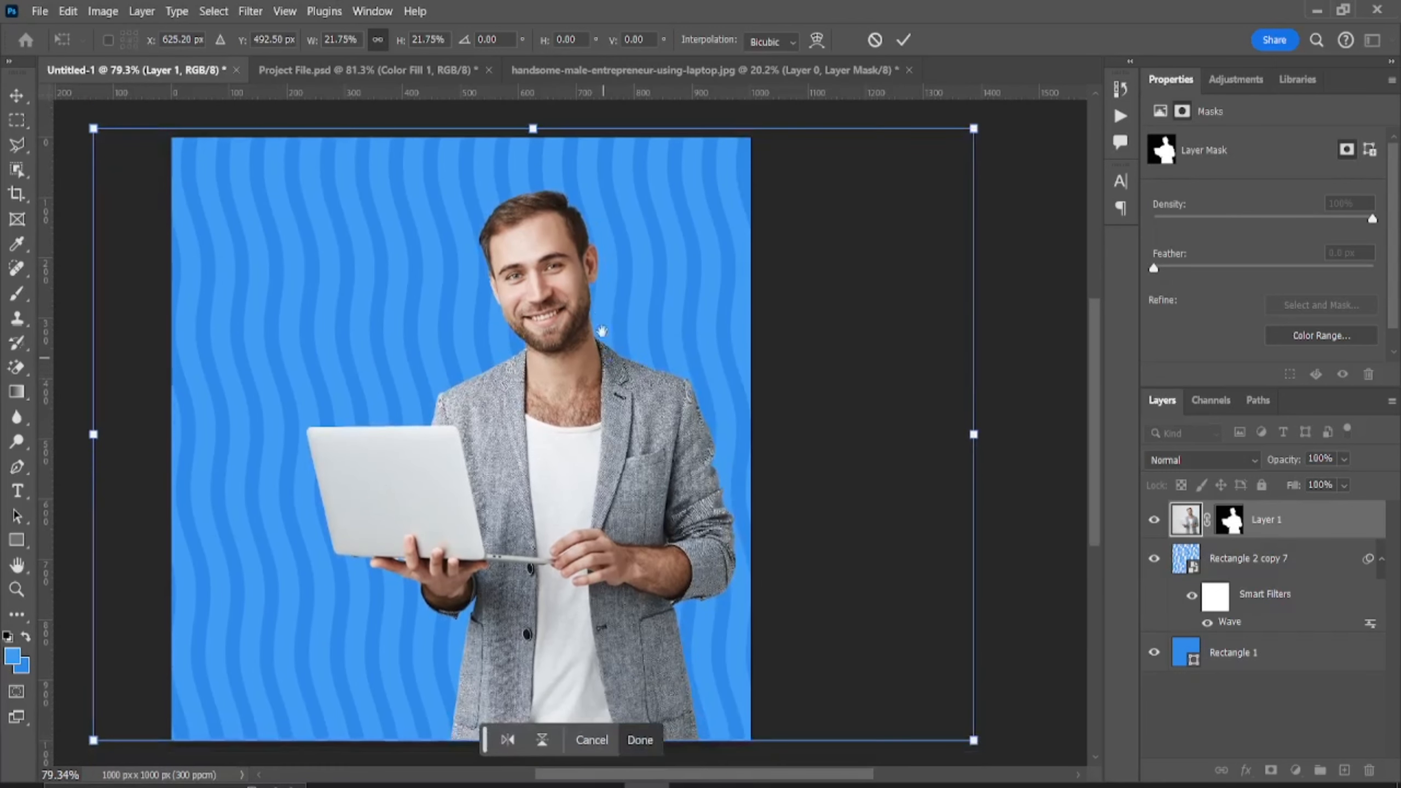
{"action": "left_click_drag", "start_coordinate": [533, 116], "coordinate": [533, 132]}
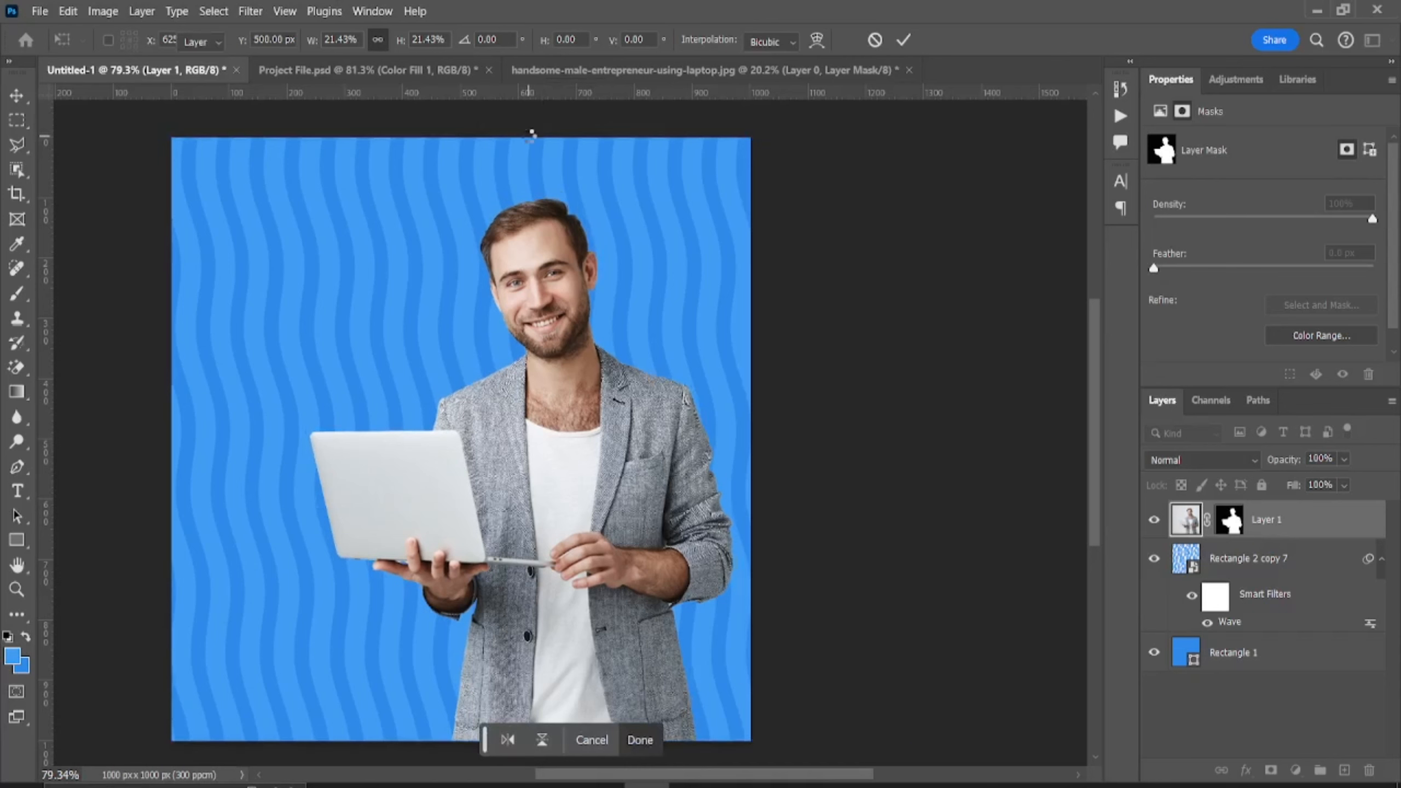
{"action": "key", "text": "Return"}
- Enlarge the man to about 105.86% of his size upward from the lower edge
{"action": "left_click", "coordinate": [635, 196]}
{"action": "key", "text": "ctrl+t"}
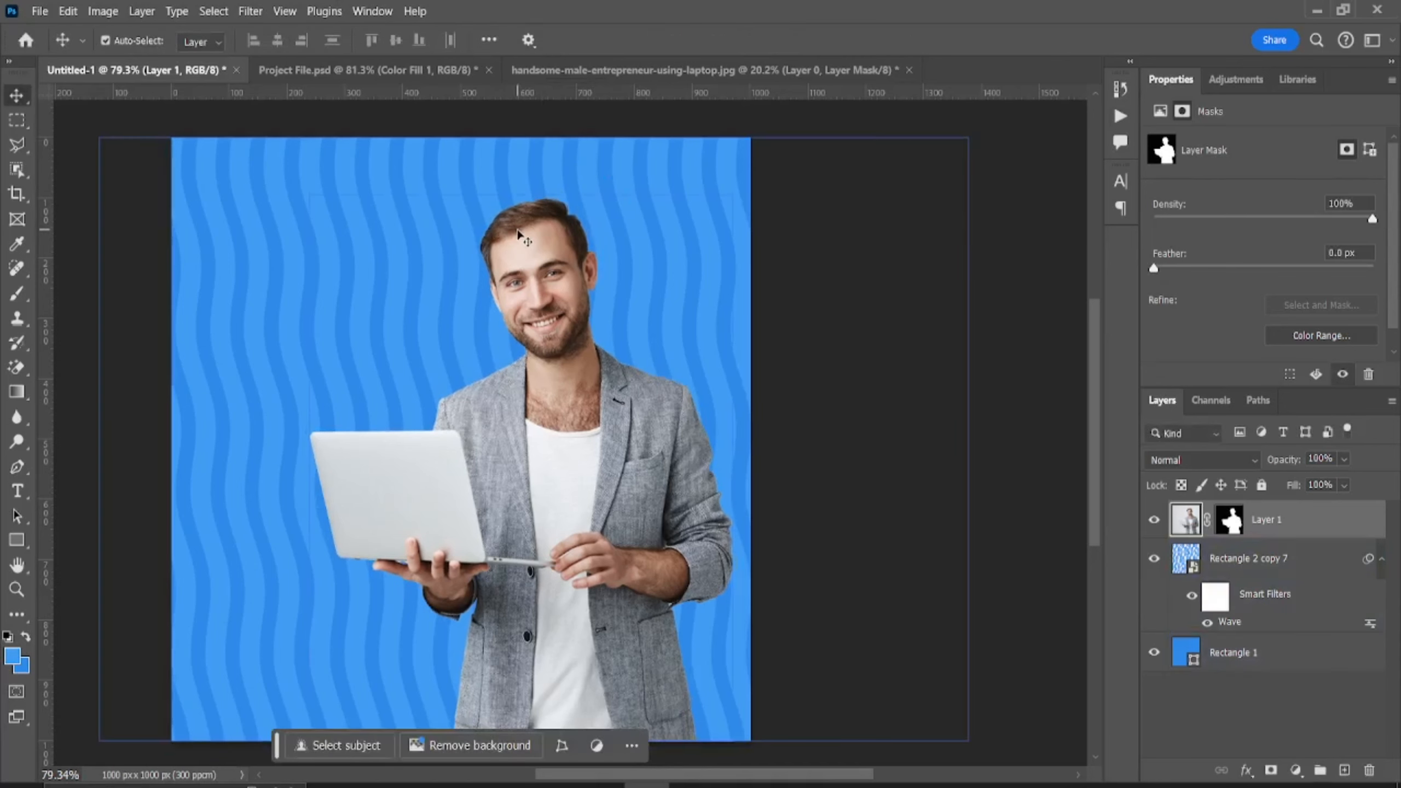
{"action": "left_click_drag", "start_coordinate": [533, 137], "coordinate": [533, 102]}
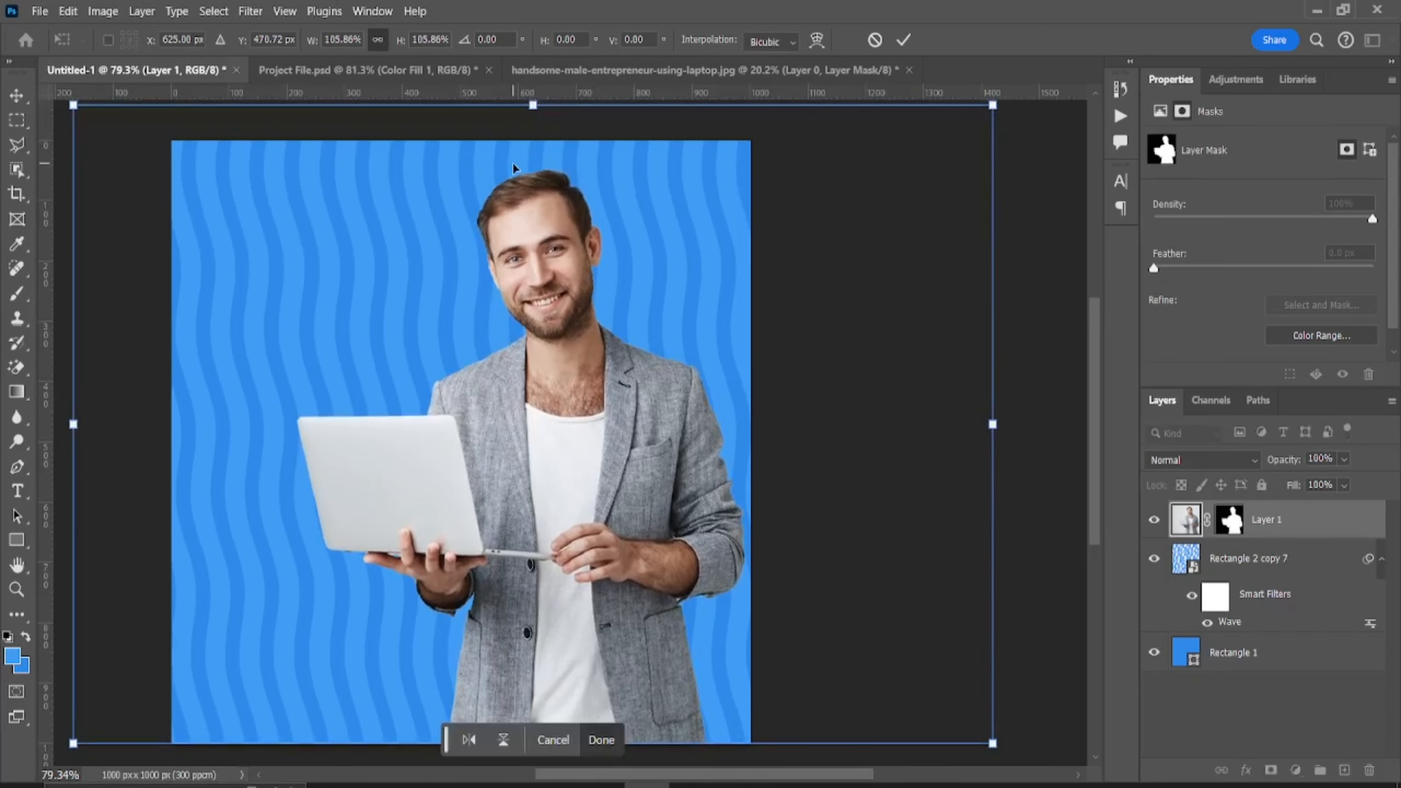
{"action": "key", "text": "Return"}
- Commit the man's enlargement and add a Multiply drop shadow to his layer with 35% opacity, 4 px distance and 54 px size
{"action": "left_click", "coordinate": [728, 524]}
{"action": "left_click_drag", "start_coordinate": [832, 662], "coordinate": [892, 639]}
{"action": "right_click", "coordinate": [1314, 513]}
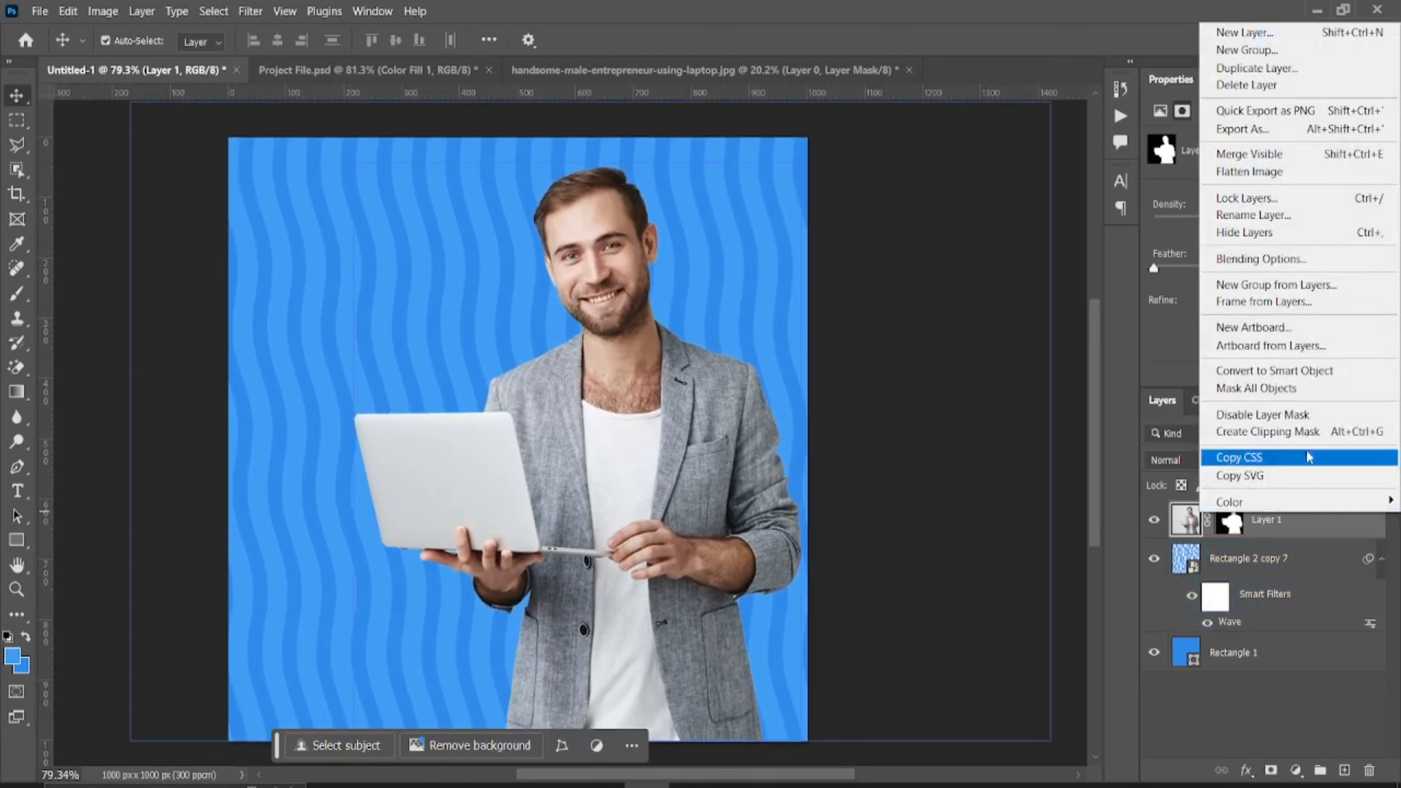
{"action": "left_click", "coordinate": [1295, 267]}
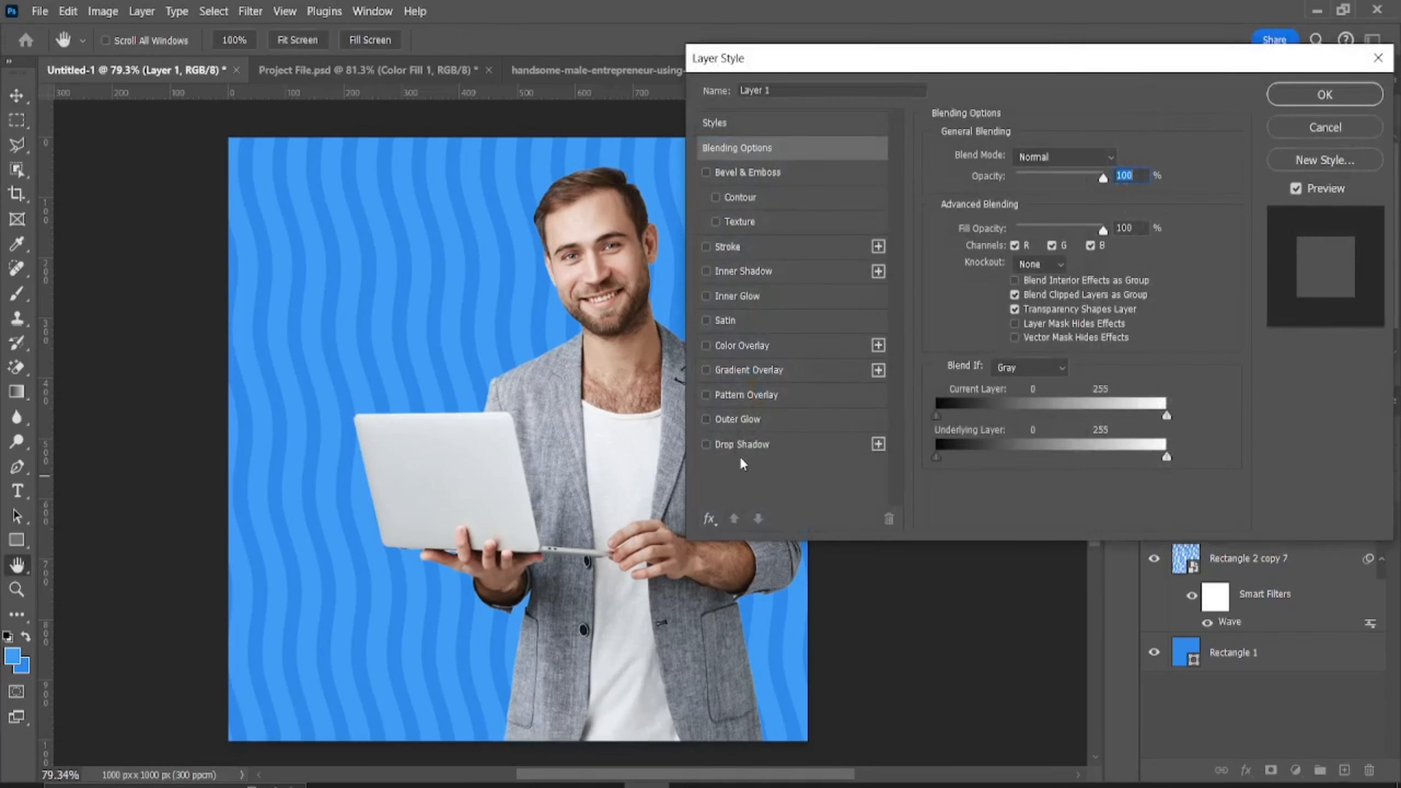
{"action": "left_click", "coordinate": [742, 445]}
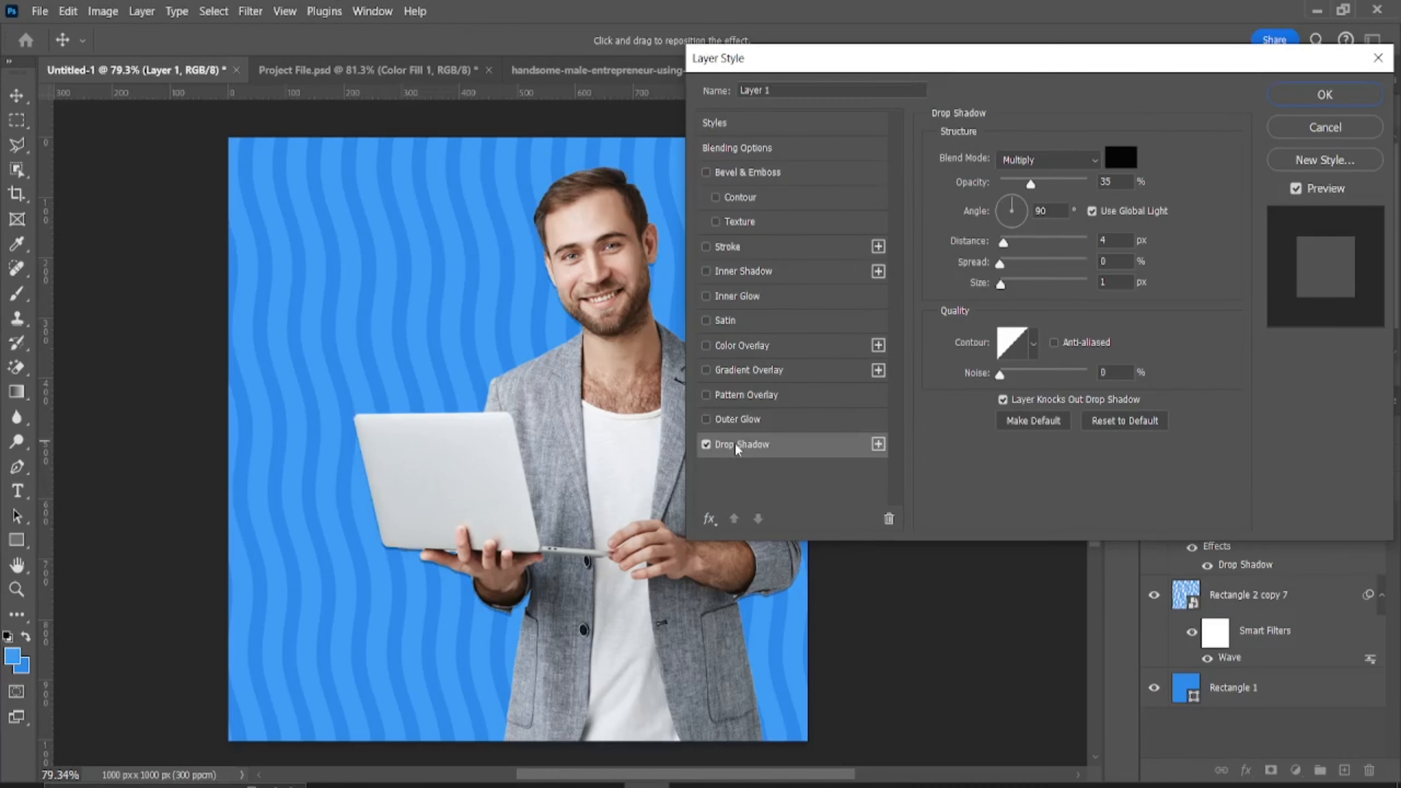
{"action": "left_click_drag", "start_coordinate": [1006, 286], "coordinate": [1025, 290]}
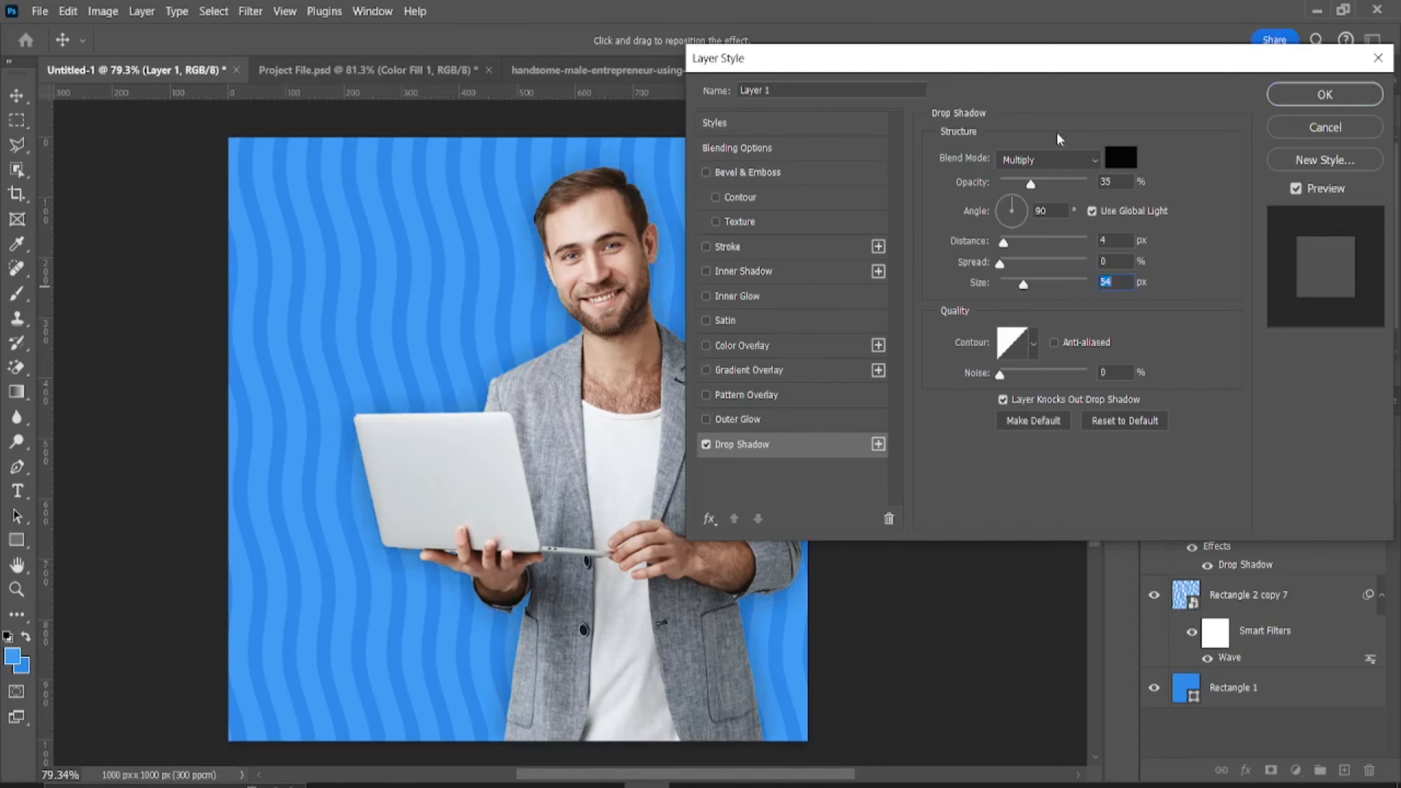
{"action": "left_click", "coordinate": [1283, 95]}
- Start a text in the empty area beside the man's head and set its colour to white
{"action": "scroll", "coordinate": [828, 316], "scroll_direction": "up", "scroll_amount": 2}
{"action": "left_click", "coordinate": [829, 316]}
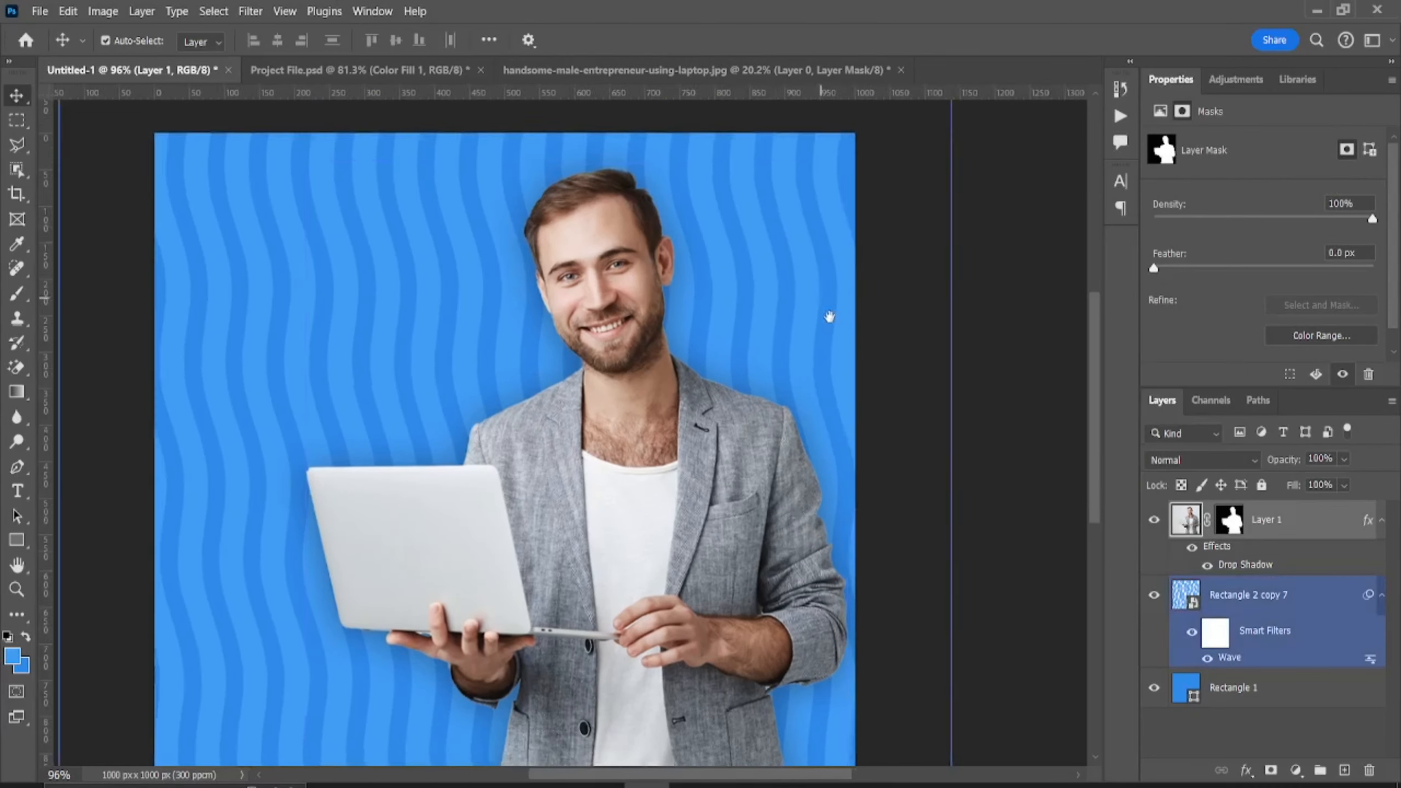
{"action": "left_click_drag", "start_coordinate": [829, 316], "coordinate": [902, 333]}
{"action": "left_click", "coordinate": [960, 380]}
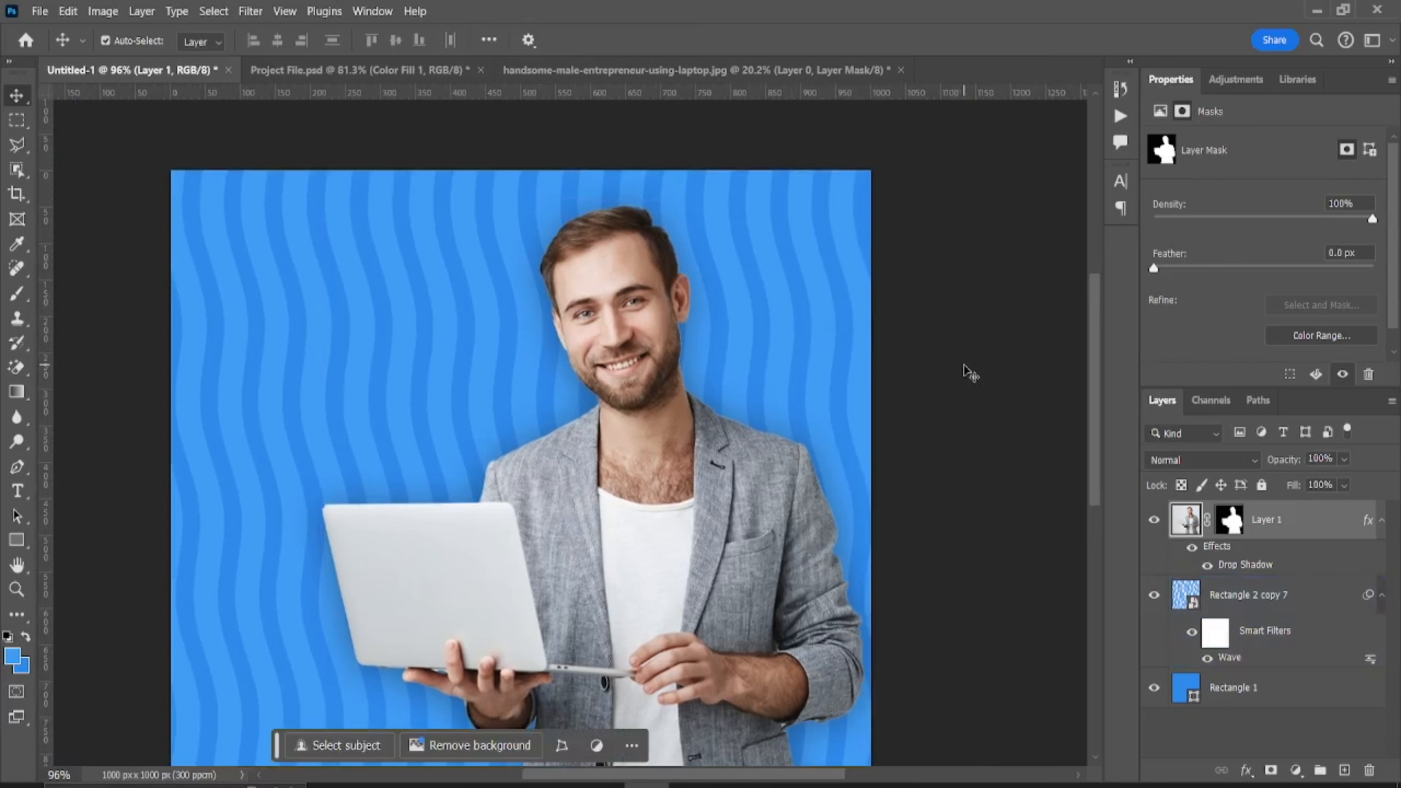
{"action": "left_click", "coordinate": [415, 353]}
{"action": "left_click", "coordinate": [69, 452]}
{"action": "left_click", "coordinate": [16, 491]}
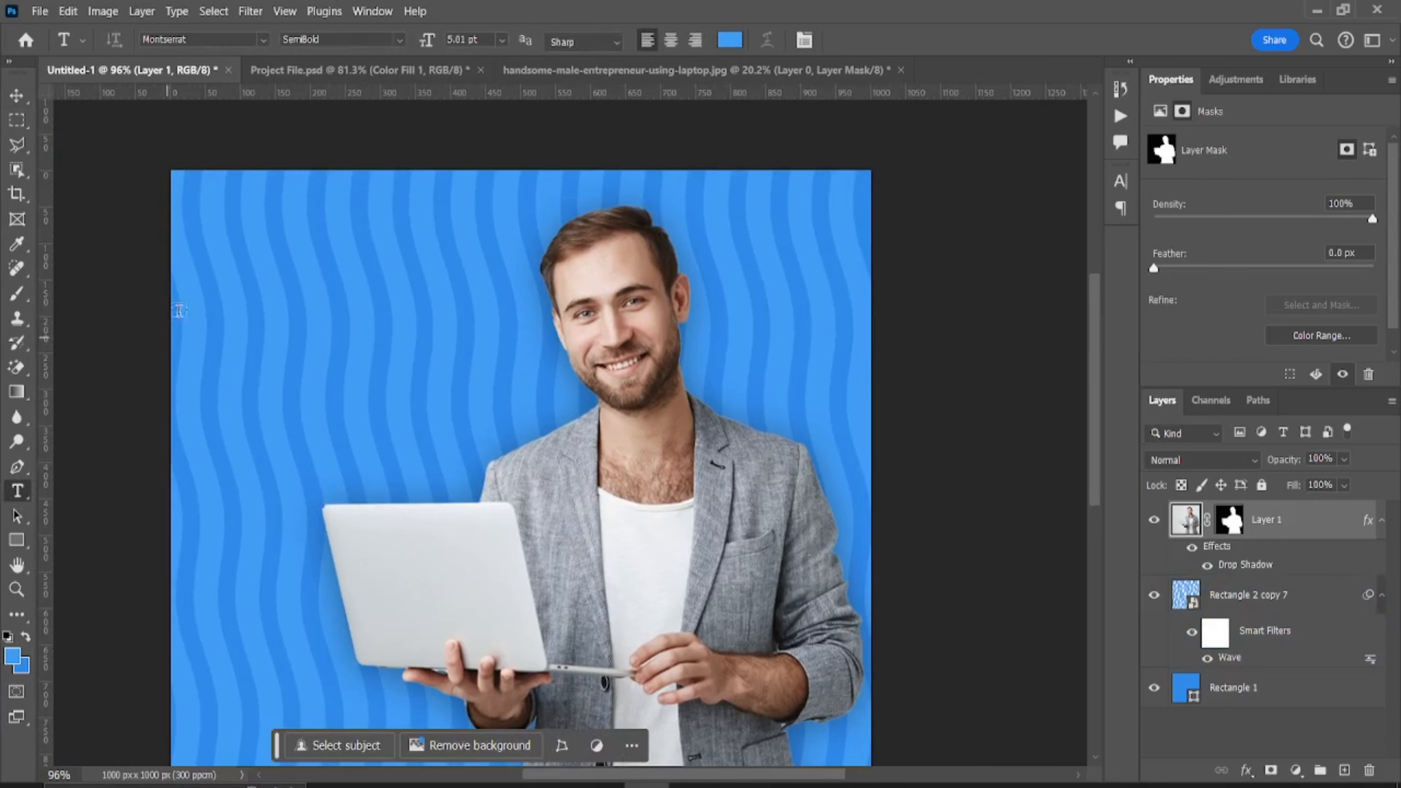
{"action": "left_click", "coordinate": [247, 298]}
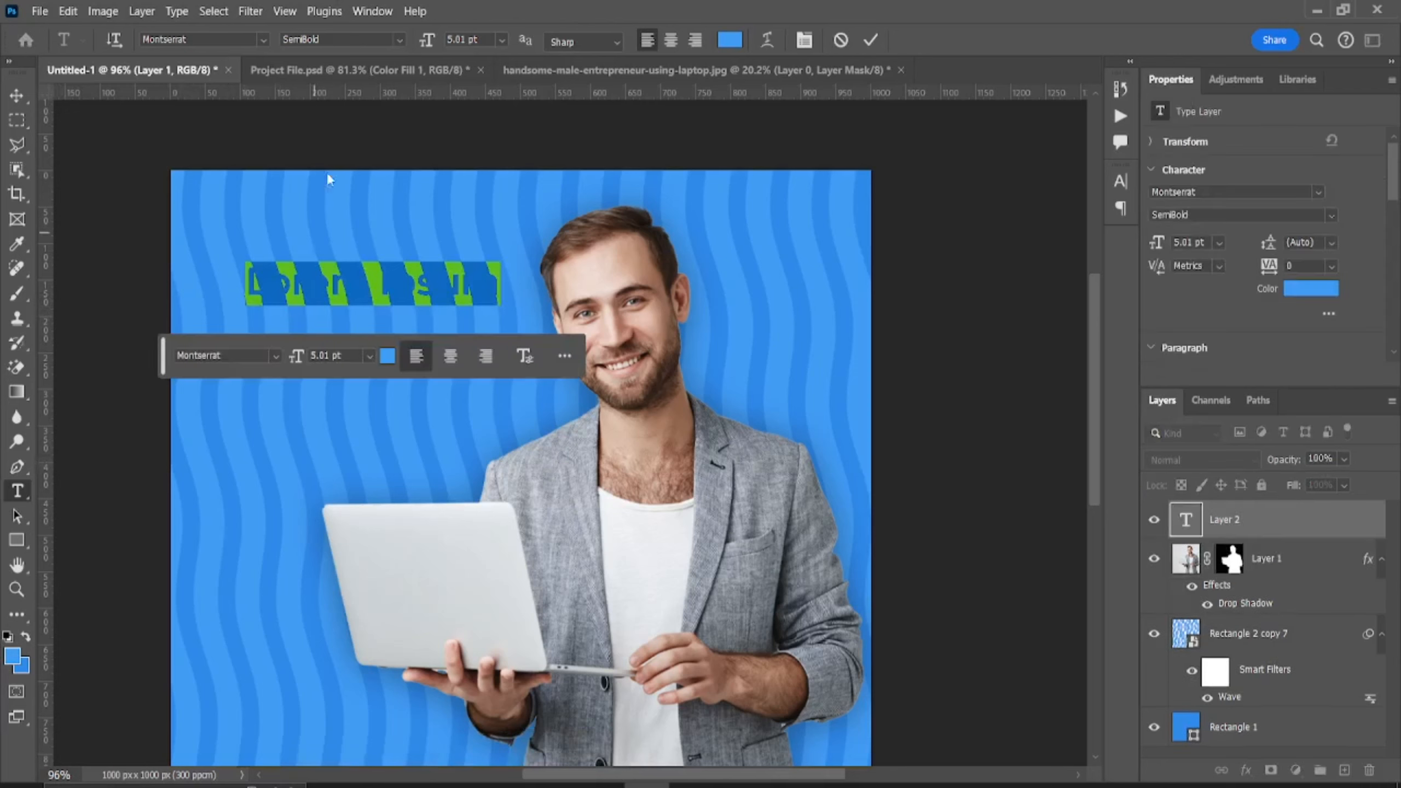
{"action": "left_click", "coordinate": [730, 40]}
{"action": "left_click_drag", "start_coordinate": [901, 591], "coordinate": [901, 456]}
{"action": "left_click", "coordinate": [1290, 451]}
- Write the headline "WE ARE DIGITAL MARKETING AGENCY" on four lines, breaking after ARE, DIGITAL and MARKETING
{"action": "type", "text": "W"}
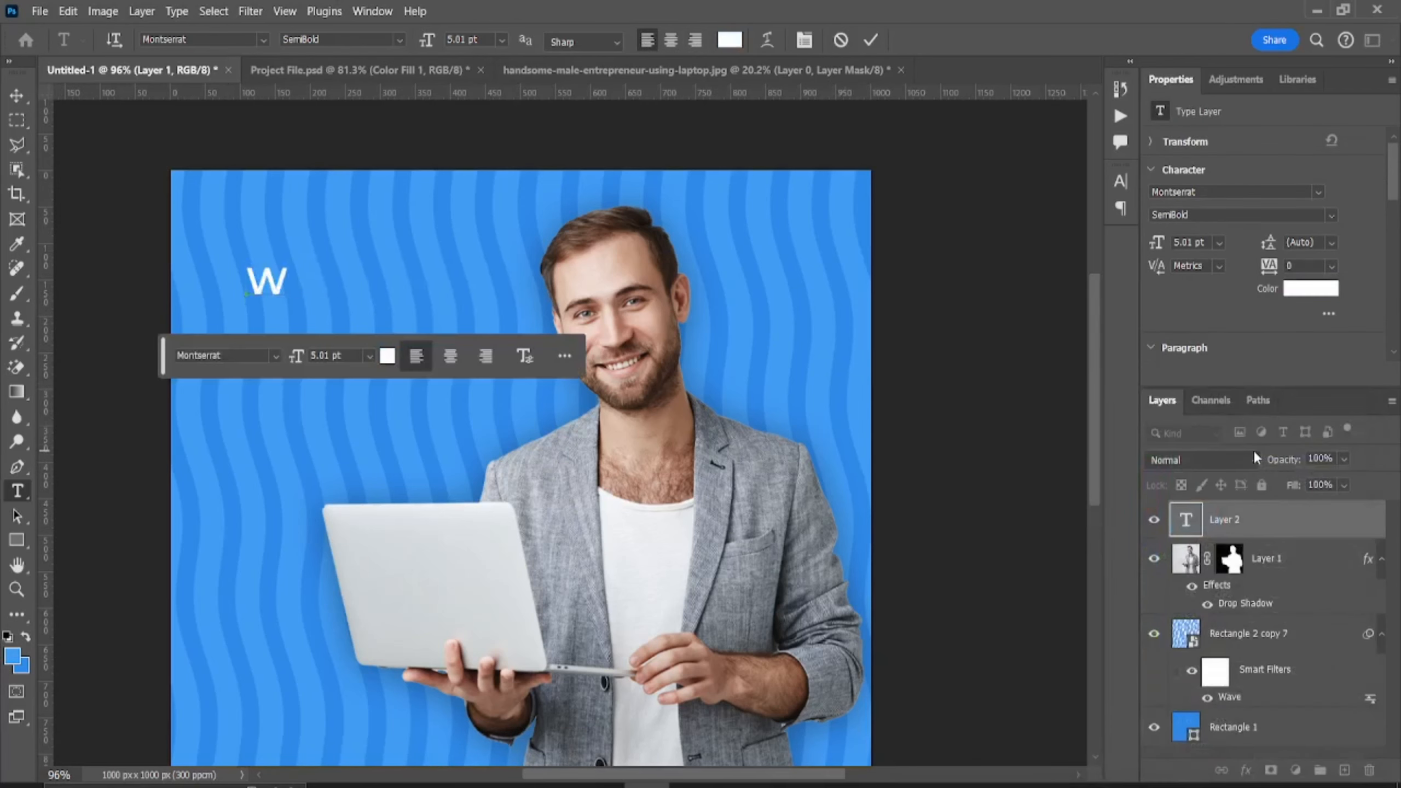
{"action": "type", "text": "E ARE"}
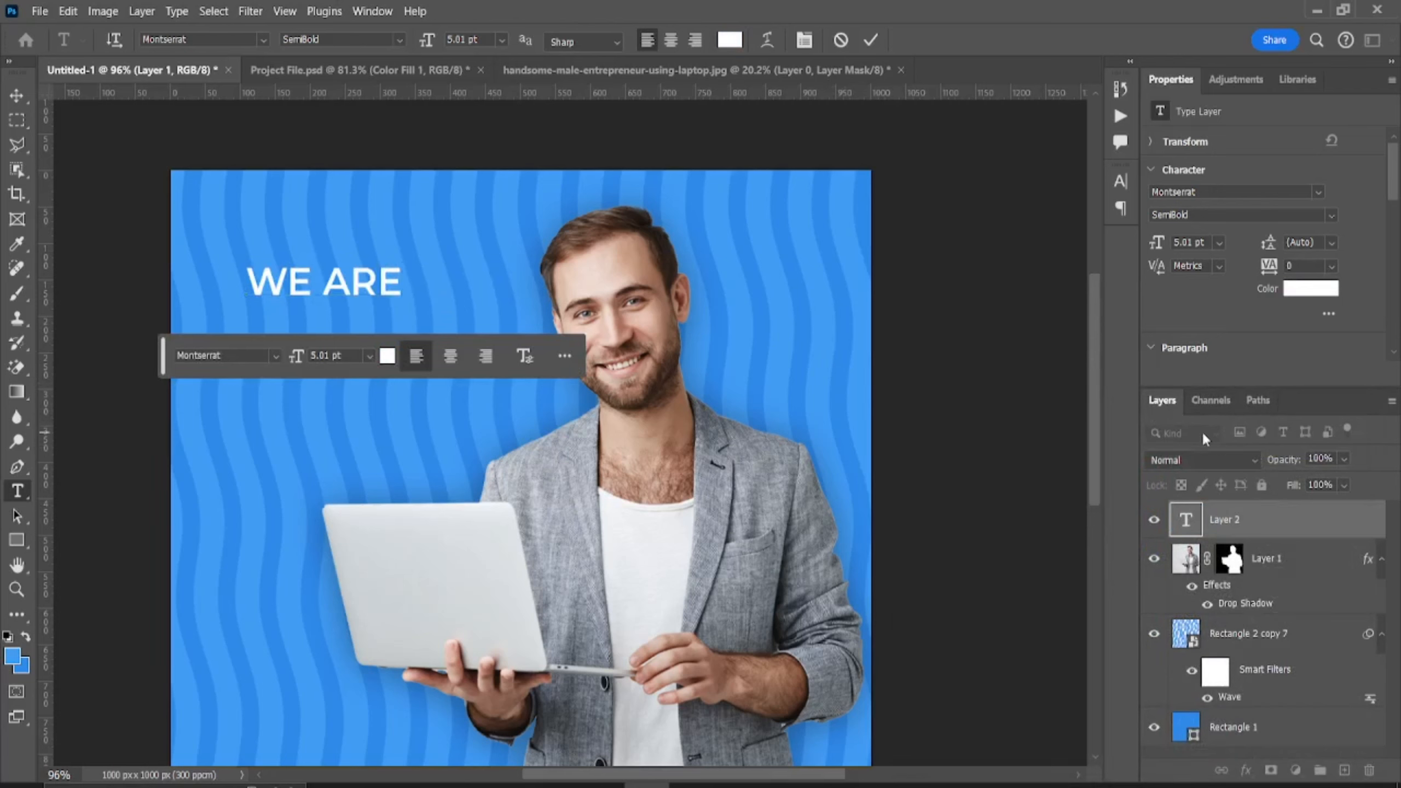
{"action": "key", "text": "ctrl+Return"}
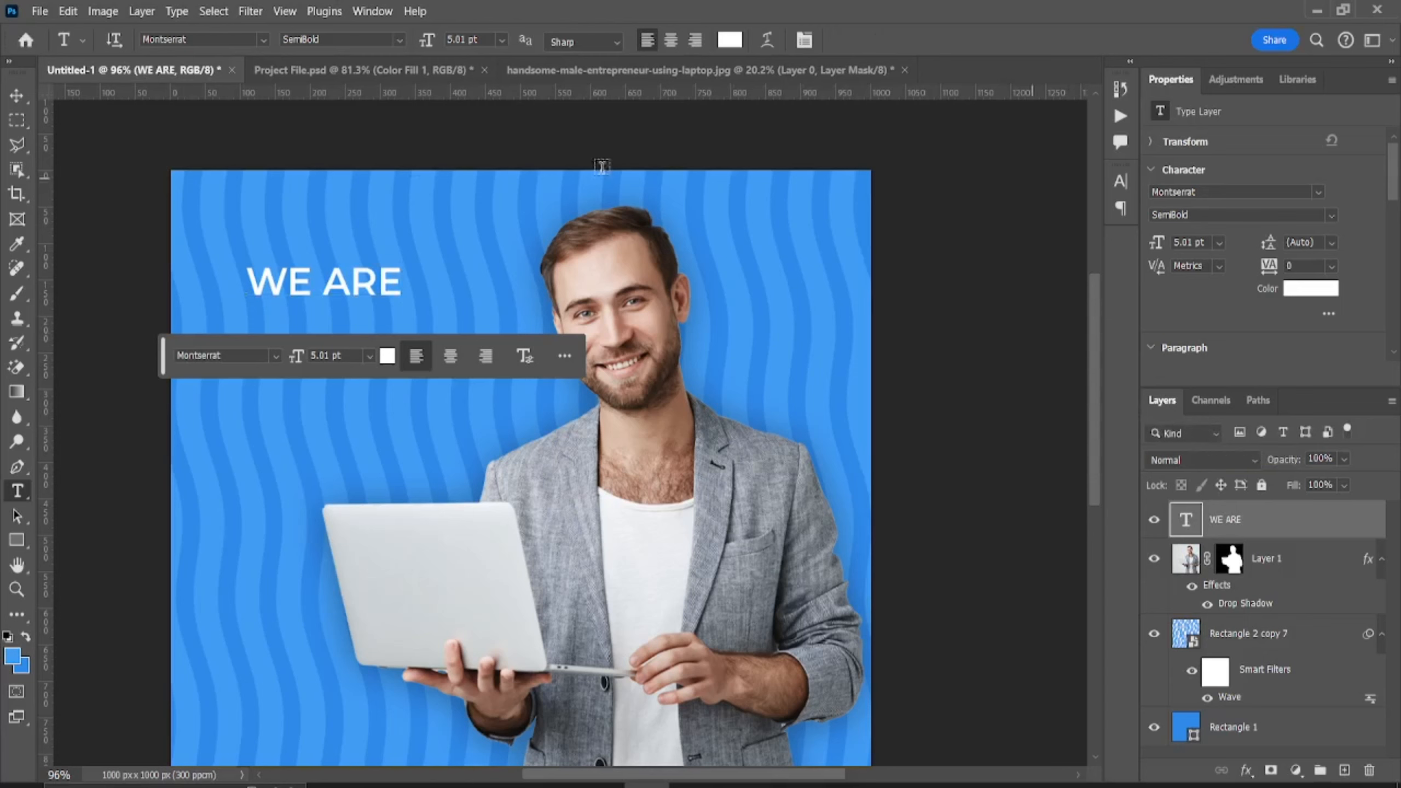
{"action": "left_click", "coordinate": [398, 282]}
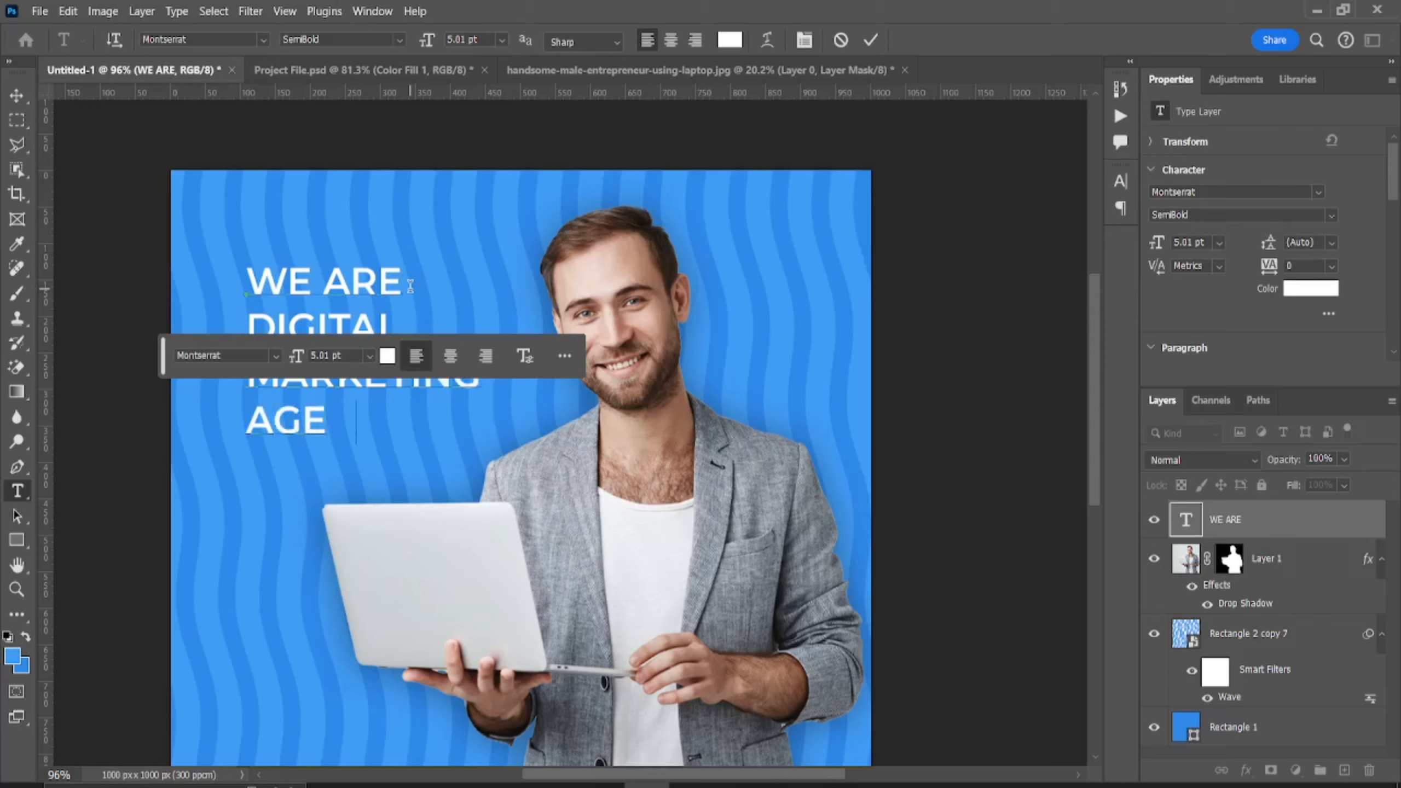
{"action": "type", "text": "NCY"}
- Set the whole headline in Gobold Regular and reduce the WE ARE line to 3 pt
{"action": "key", "text": "ctrl+a"}
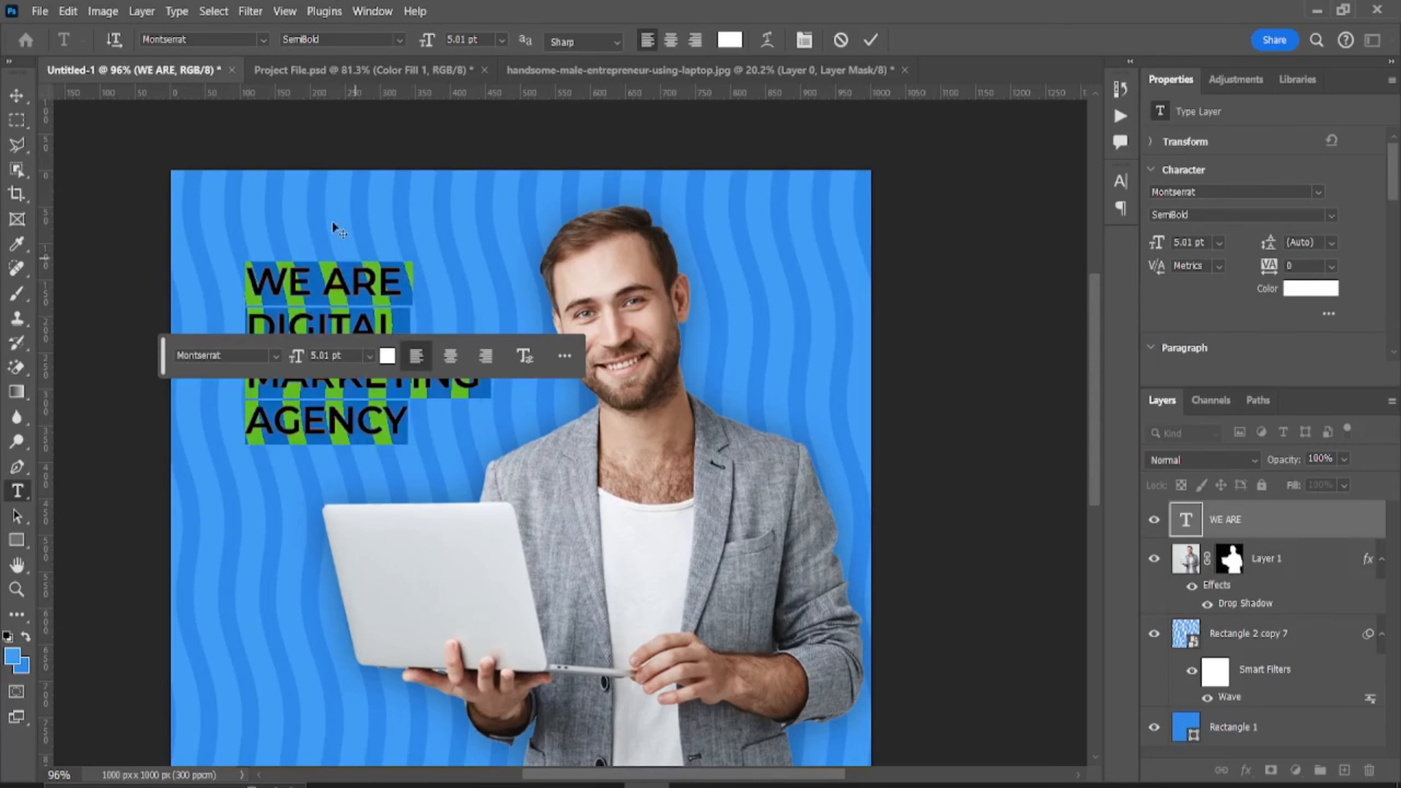
{"action": "left_click", "coordinate": [264, 41]}
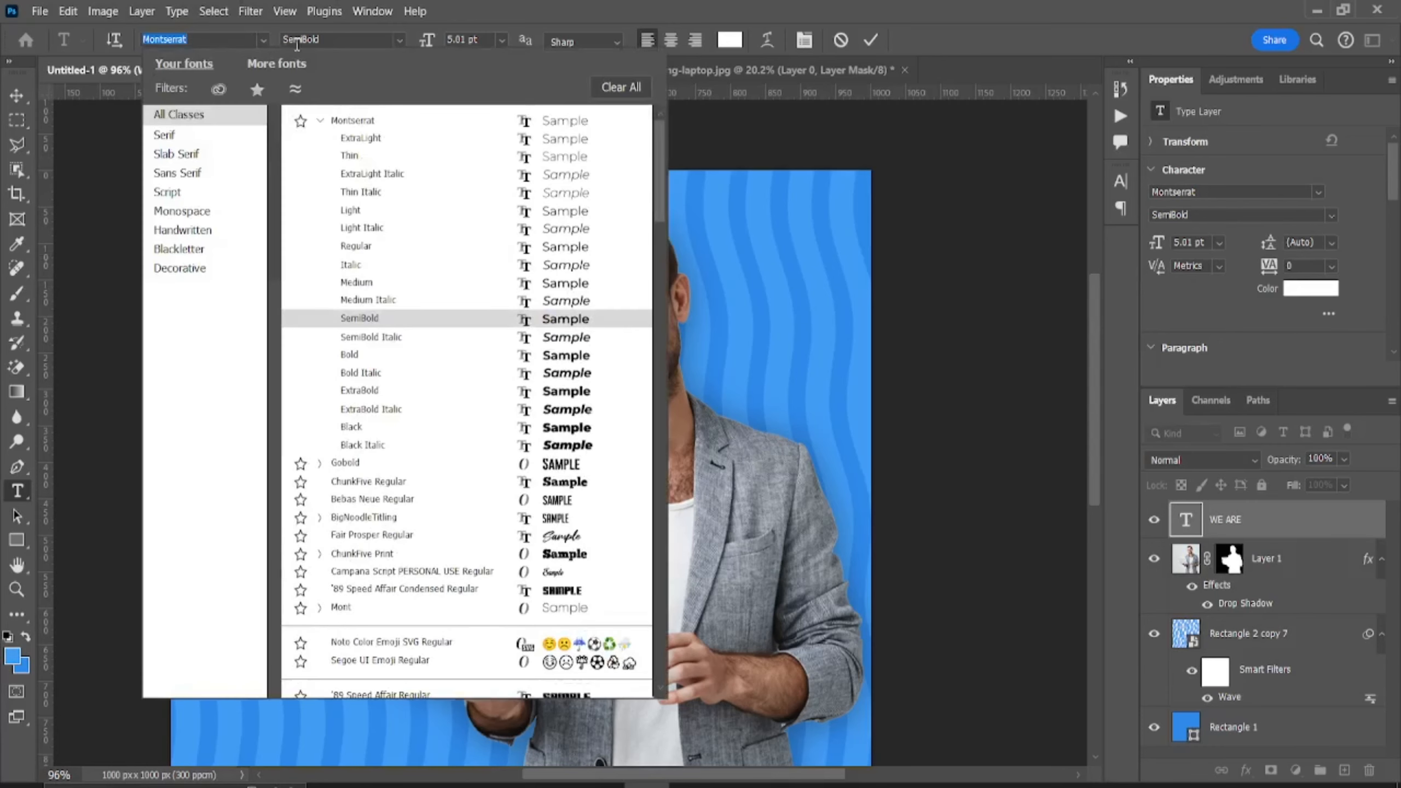
{"action": "left_click", "coordinate": [566, 466]}
{"action": "triple_click", "coordinate": [303, 276]}
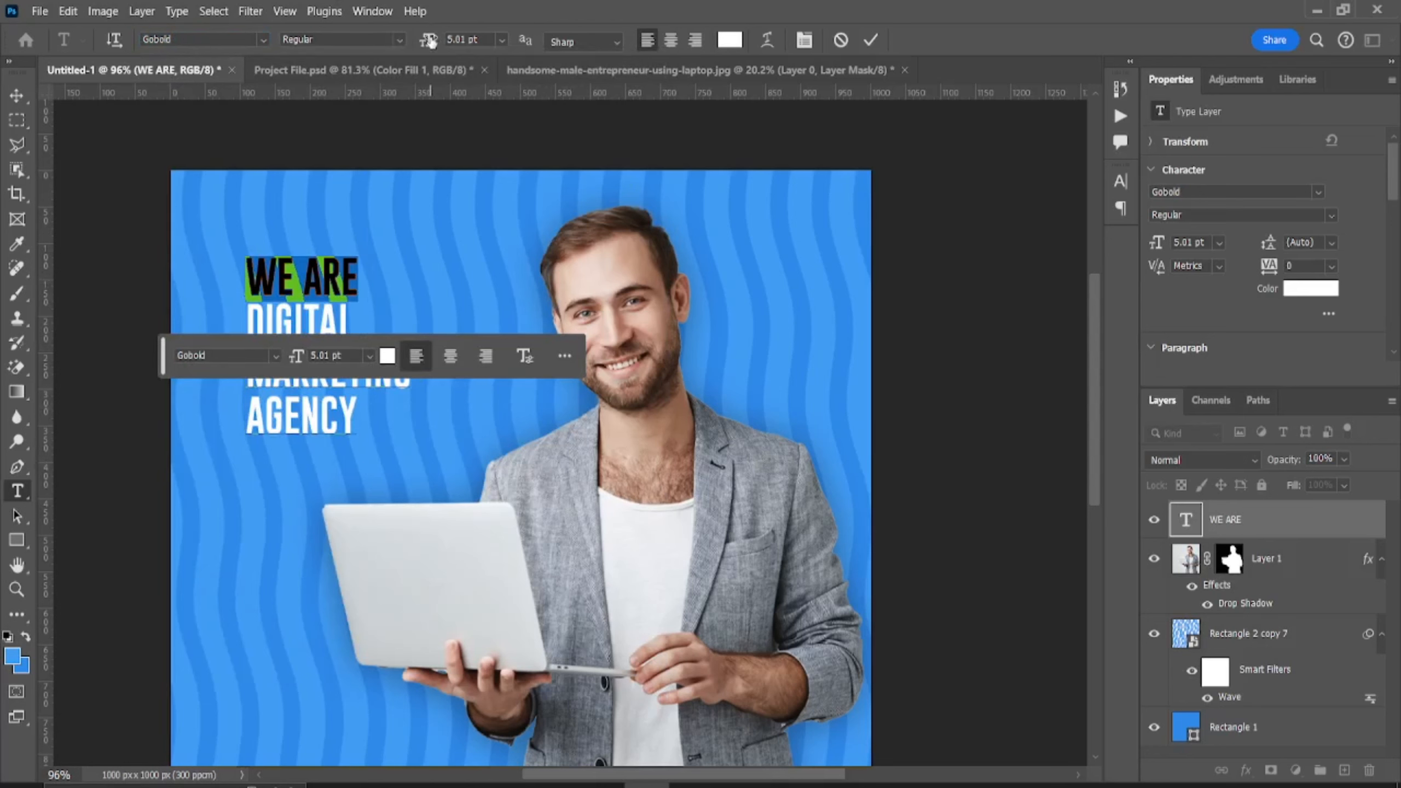
{"action": "left_click_drag", "start_coordinate": [429, 41], "coordinate": [432, 49]}
{"action": "key", "text": "Return"}
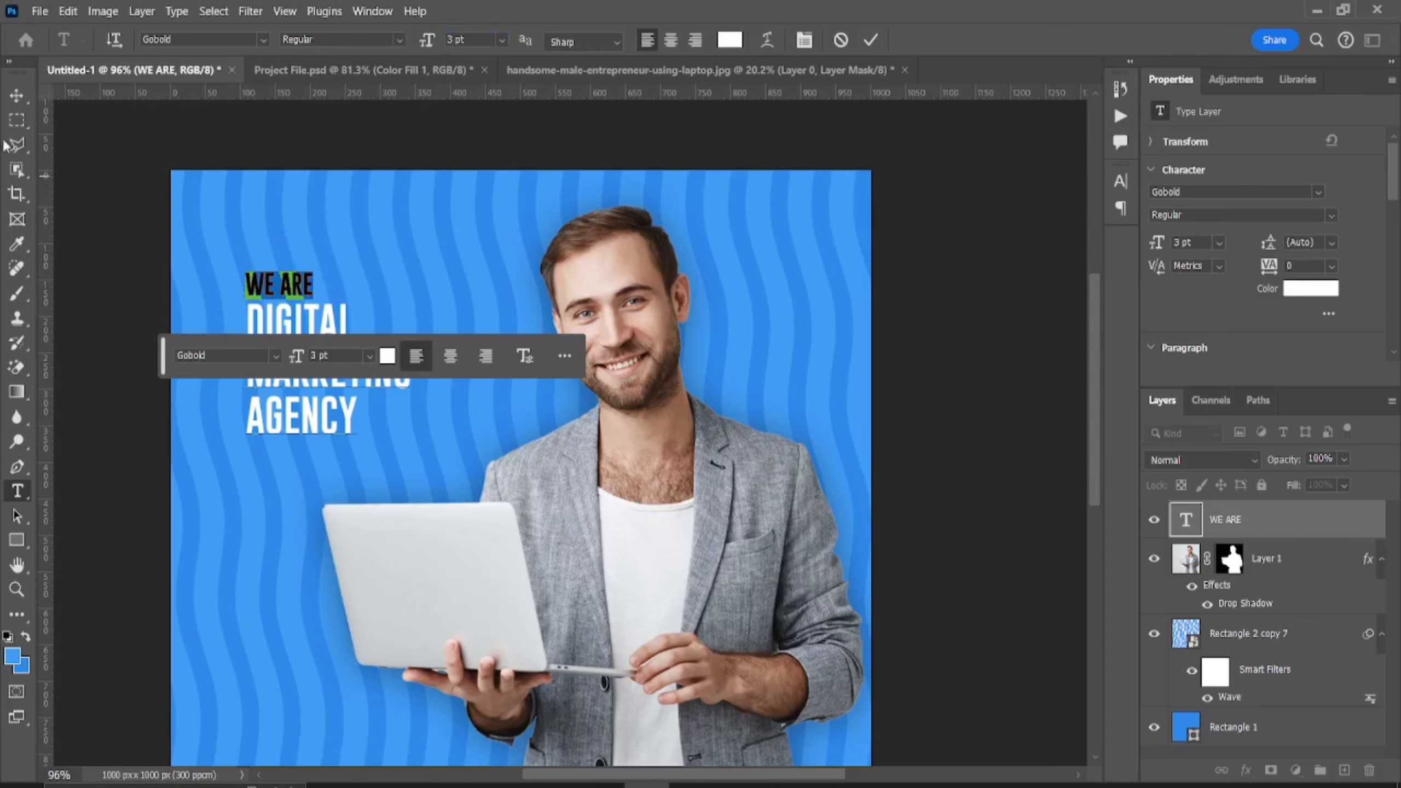
{"action": "left_click", "coordinate": [16, 95]}
- Enlarge the headline, reposition it beside the man and place its layer directly below the man's layer
{"action": "scroll", "coordinate": [307, 235], "scroll_direction": "up", "scroll_amount": 3}
{"action": "key", "text": "ctrl+t"}
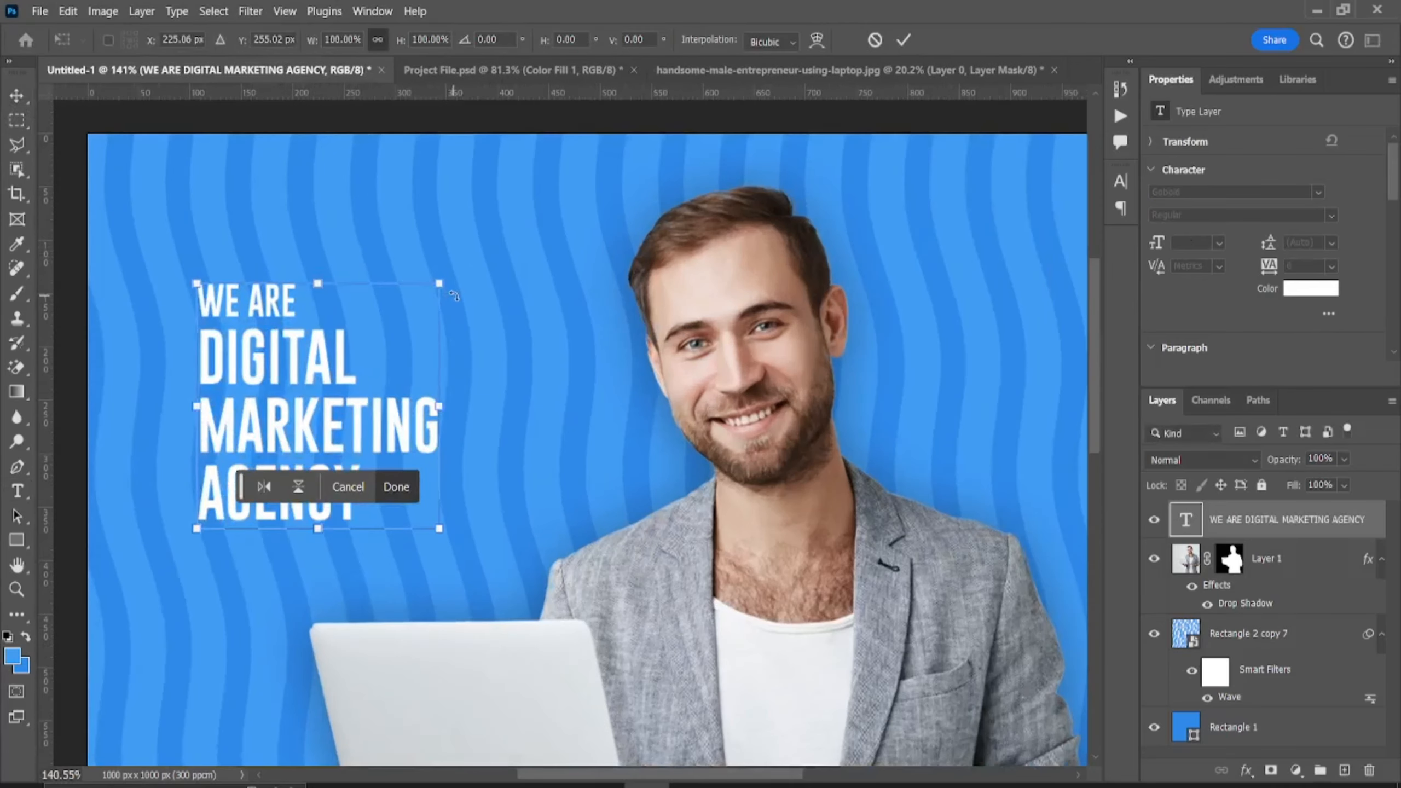
{"action": "left_click_drag", "start_coordinate": [439, 283], "coordinate": [570, 152]}
{"action": "scroll", "coordinate": [281, 320], "scroll_direction": "down", "scroll_amount": 3}
{"action": "left_click_drag", "start_coordinate": [303, 379], "coordinate": [400, 379]}
{"action": "left_click_drag", "start_coordinate": [1234, 526], "coordinate": [1236, 616]}
- Enlarge the headline to about 127% and move it down so the laptop overlaps the word AGENCY
{"action": "key", "text": "ctrl+t"}
{"action": "left_click_drag", "start_coordinate": [547, 217], "coordinate": [622, 145]}
{"action": "left_click_drag", "start_coordinate": [476, 287], "coordinate": [481, 342]}
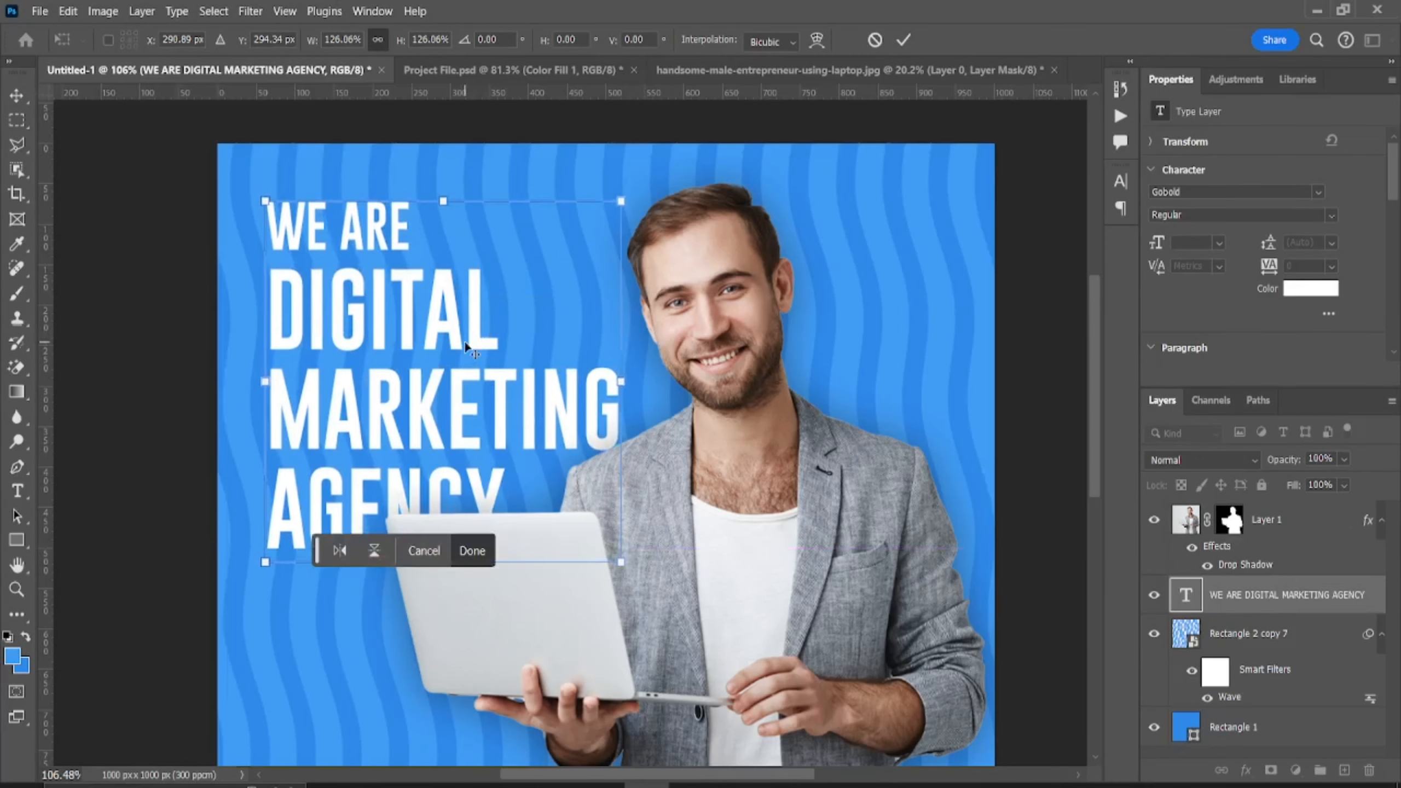
{"action": "key", "text": "Return"}
- Shift the headline slightly toward the canvas's left edge and enlarge it a little from its lower-left corner
{"action": "scroll", "coordinate": [393, 481], "scroll_direction": "down", "scroll_amount": 3}
{"action": "scroll", "coordinate": [393, 482], "scroll_direction": "down", "scroll_amount": 1}
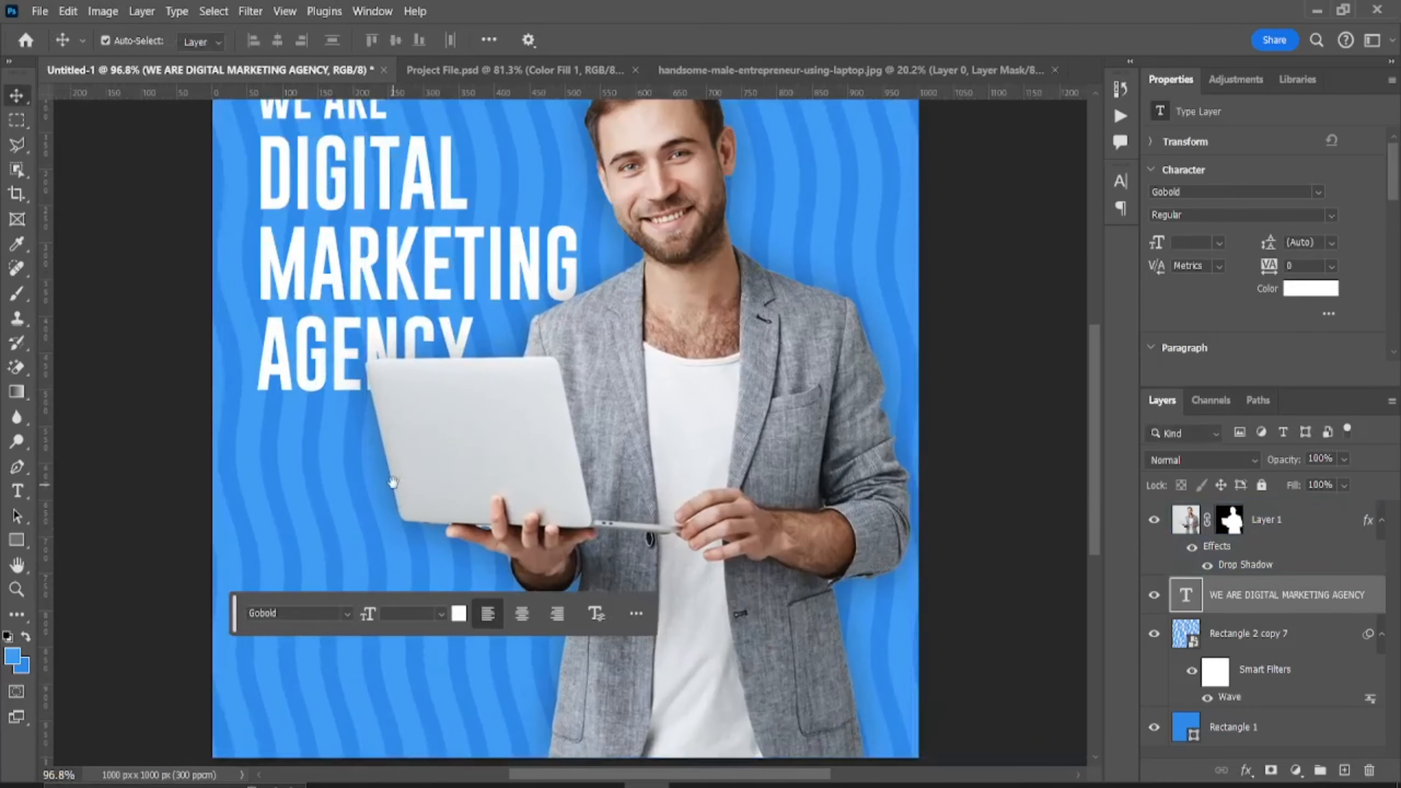
{"action": "left_click_drag", "start_coordinate": [393, 481], "coordinate": [356, 535]}
{"action": "scroll", "coordinate": [359, 537], "scroll_direction": "down", "scroll_amount": 2}
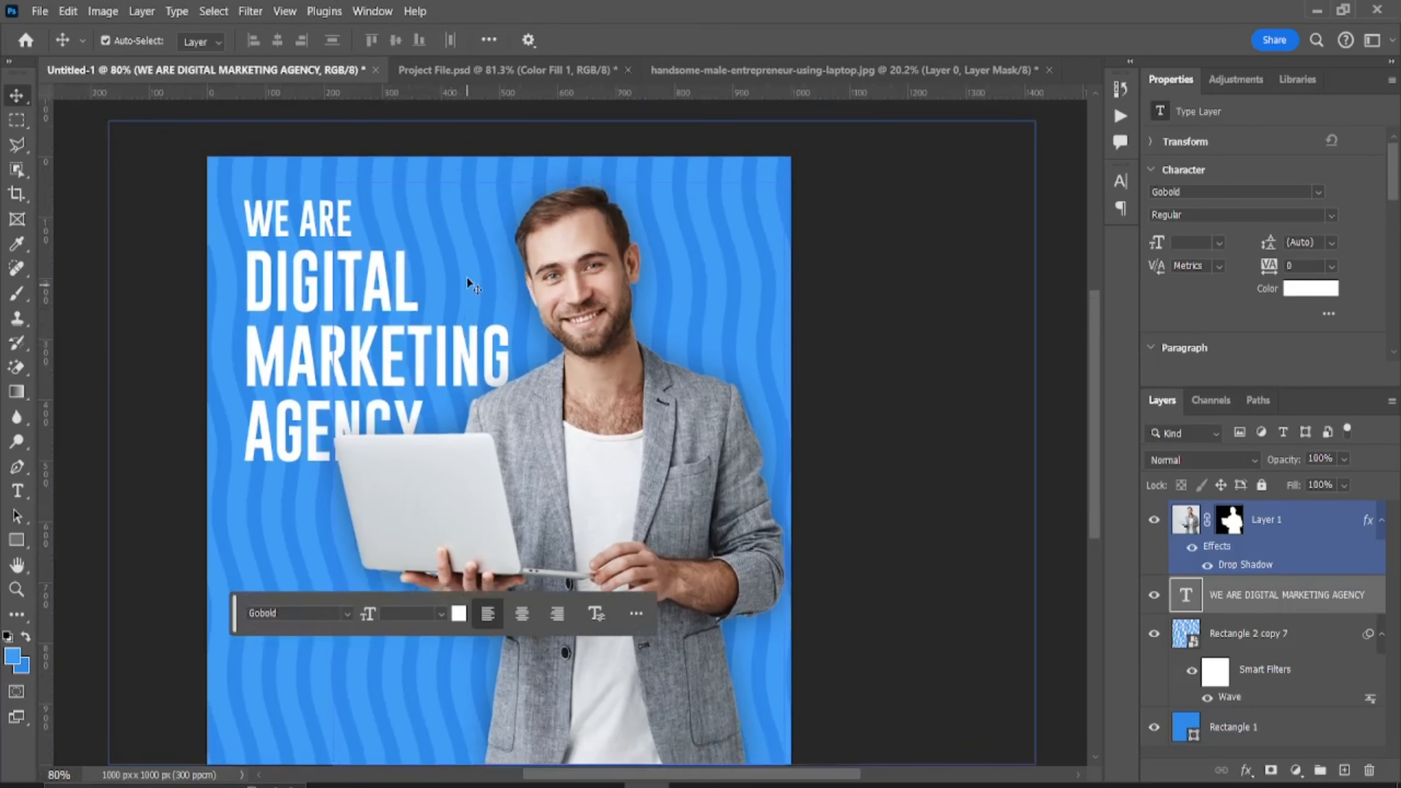
{"action": "scroll", "coordinate": [259, 298], "scroll_direction": "up", "scroll_amount": 5}
{"action": "key", "text": "ctrl+t"}
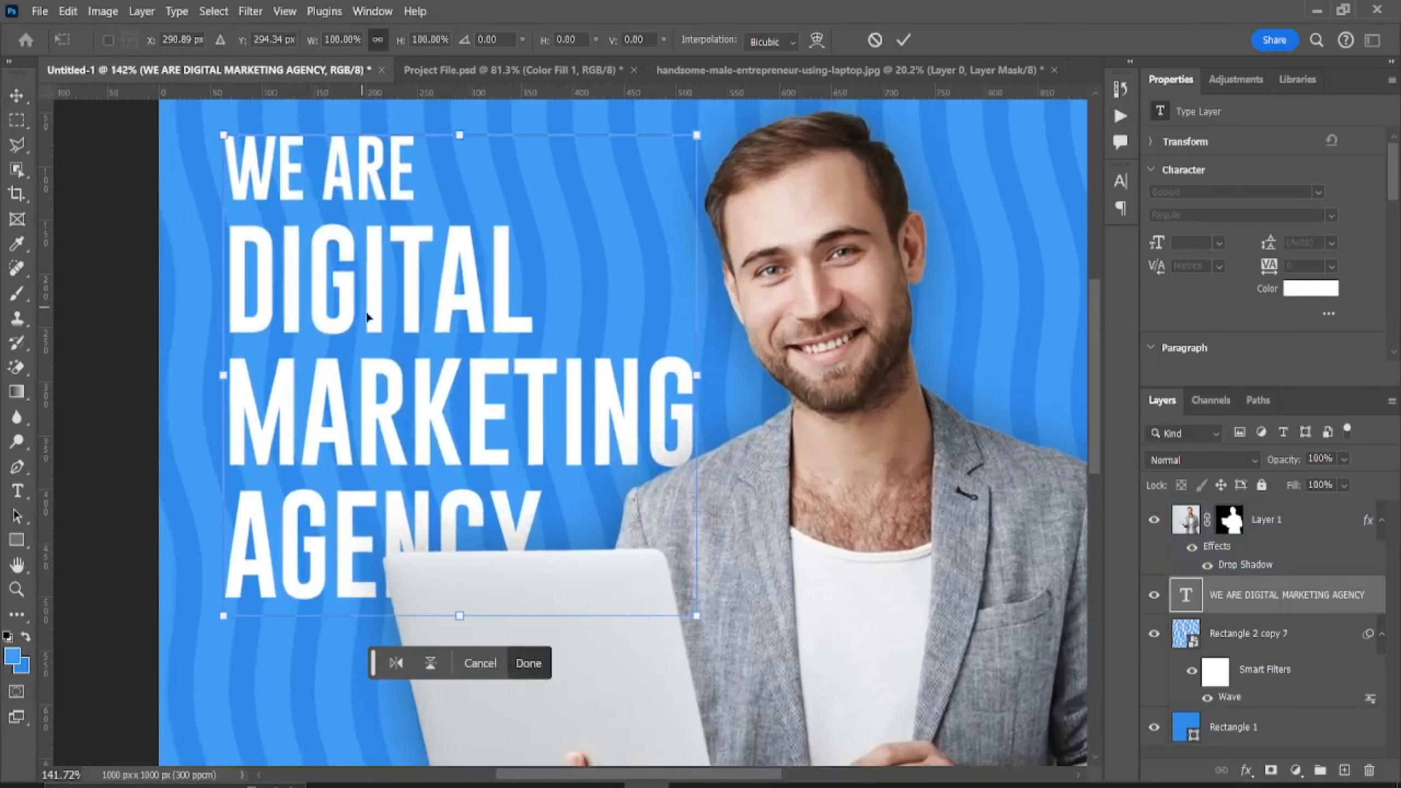
{"action": "scroll", "coordinate": [563, 281], "scroll_direction": "down", "scroll_amount": 2}
{"action": "left_click_drag", "start_coordinate": [404, 448], "coordinate": [389, 449]}
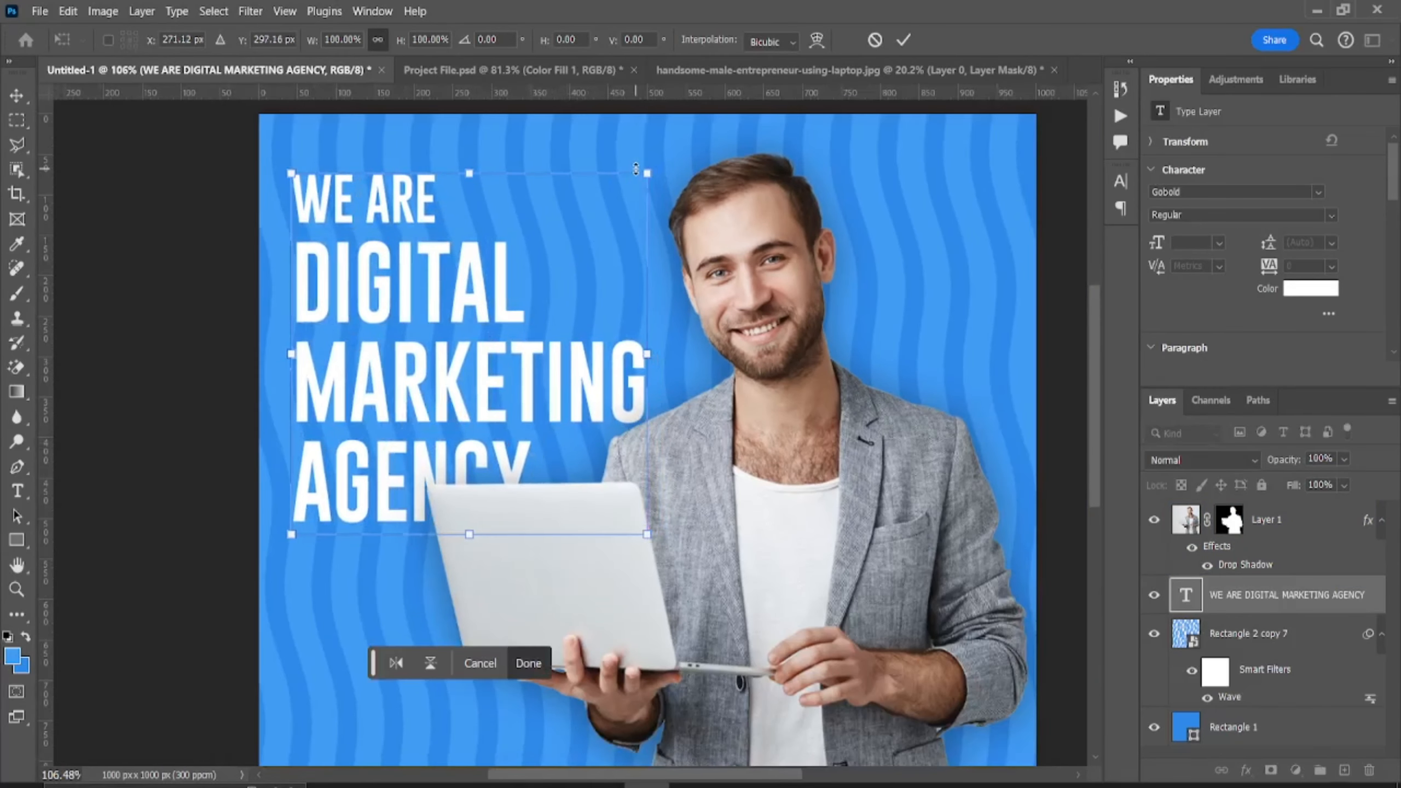
{"action": "mouse_move", "coordinate": [635, 169]}
{"action": "left_mouse_down"}
{"action": "mouse_move", "coordinate": [662, 143]}
{"action": "mouse_move", "coordinate": [649, 147]}
{"action": "left_mouse_up"}
{"action": "key", "text": "Return"}
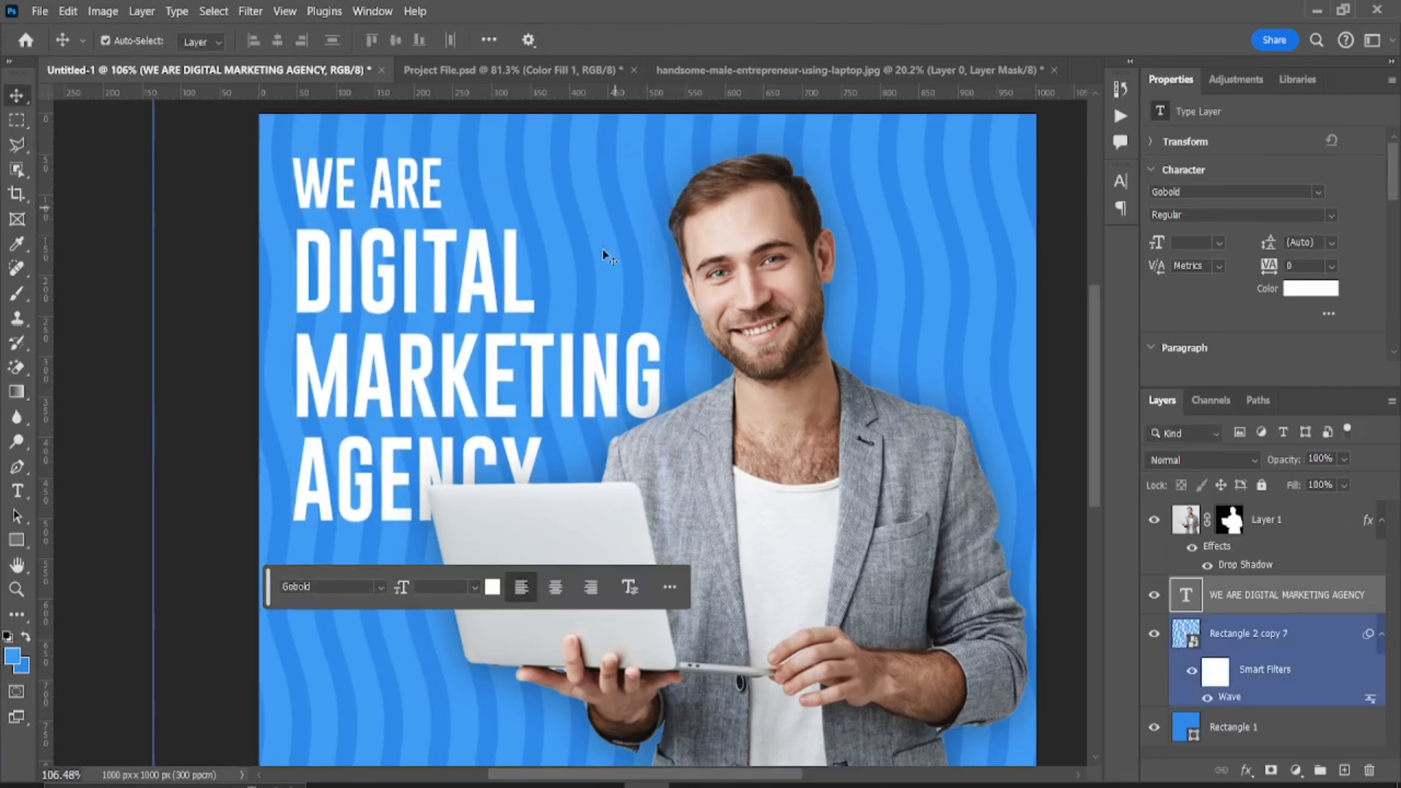
- Add a separate text reading "MARKETING" in the empty area below the headline
{"action": "scroll", "coordinate": [591, 273], "scroll_direction": "up", "scroll_amount": 2}
{"action": "scroll", "coordinate": [591, 273], "scroll_direction": "down", "scroll_amount": 4}
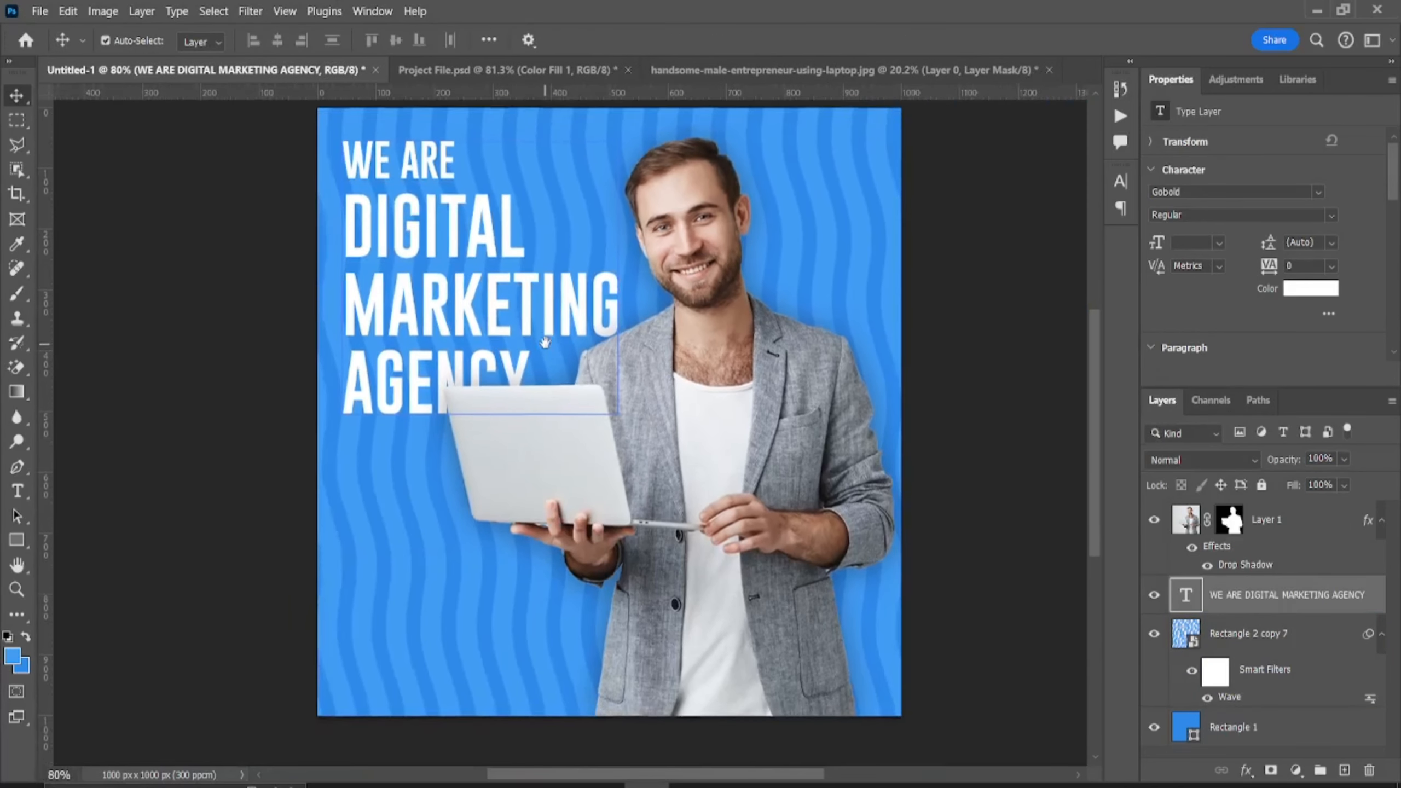
{"action": "left_click", "coordinate": [623, 360]}
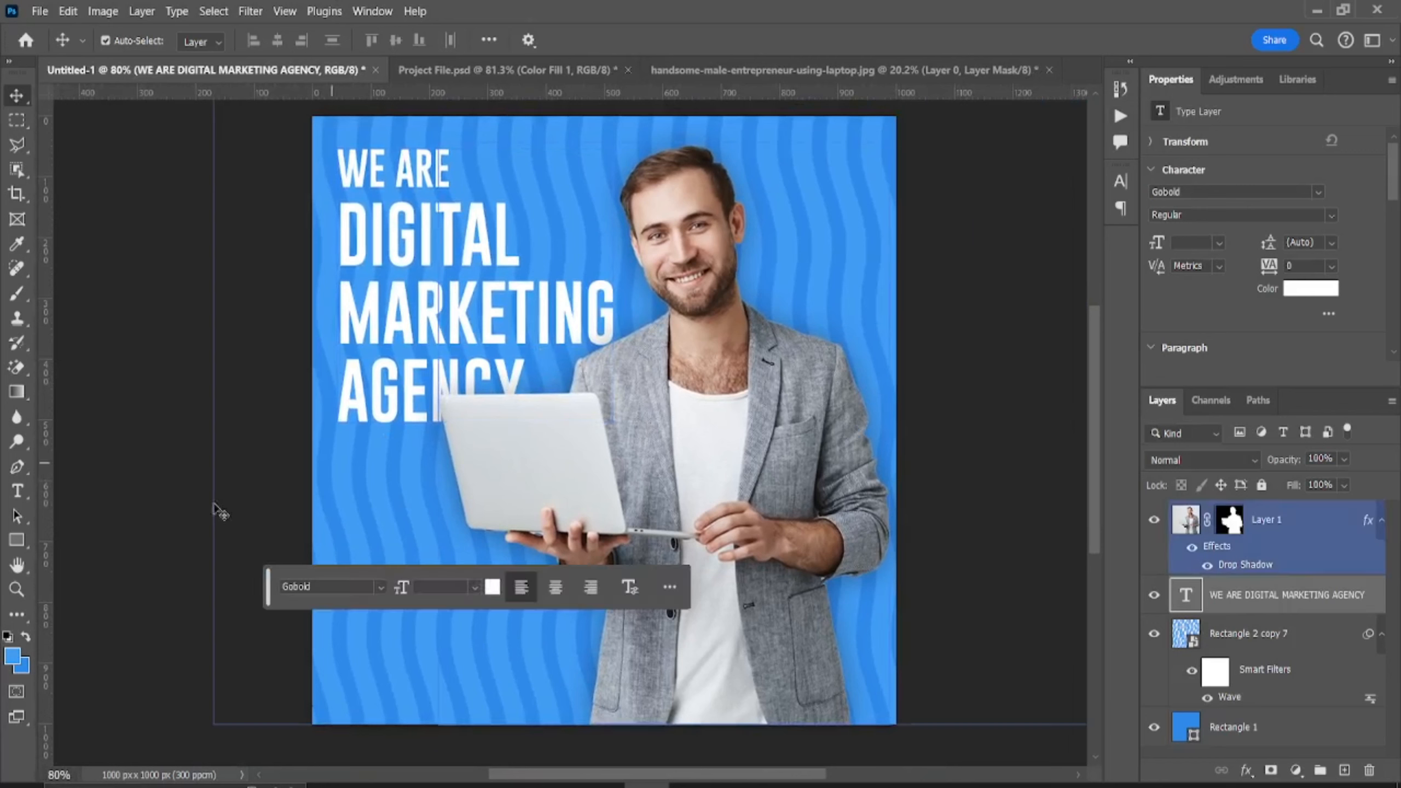
{"action": "left_click", "coordinate": [216, 511]}
{"action": "key", "text": "t"}
{"action": "left_click", "coordinate": [379, 536]}
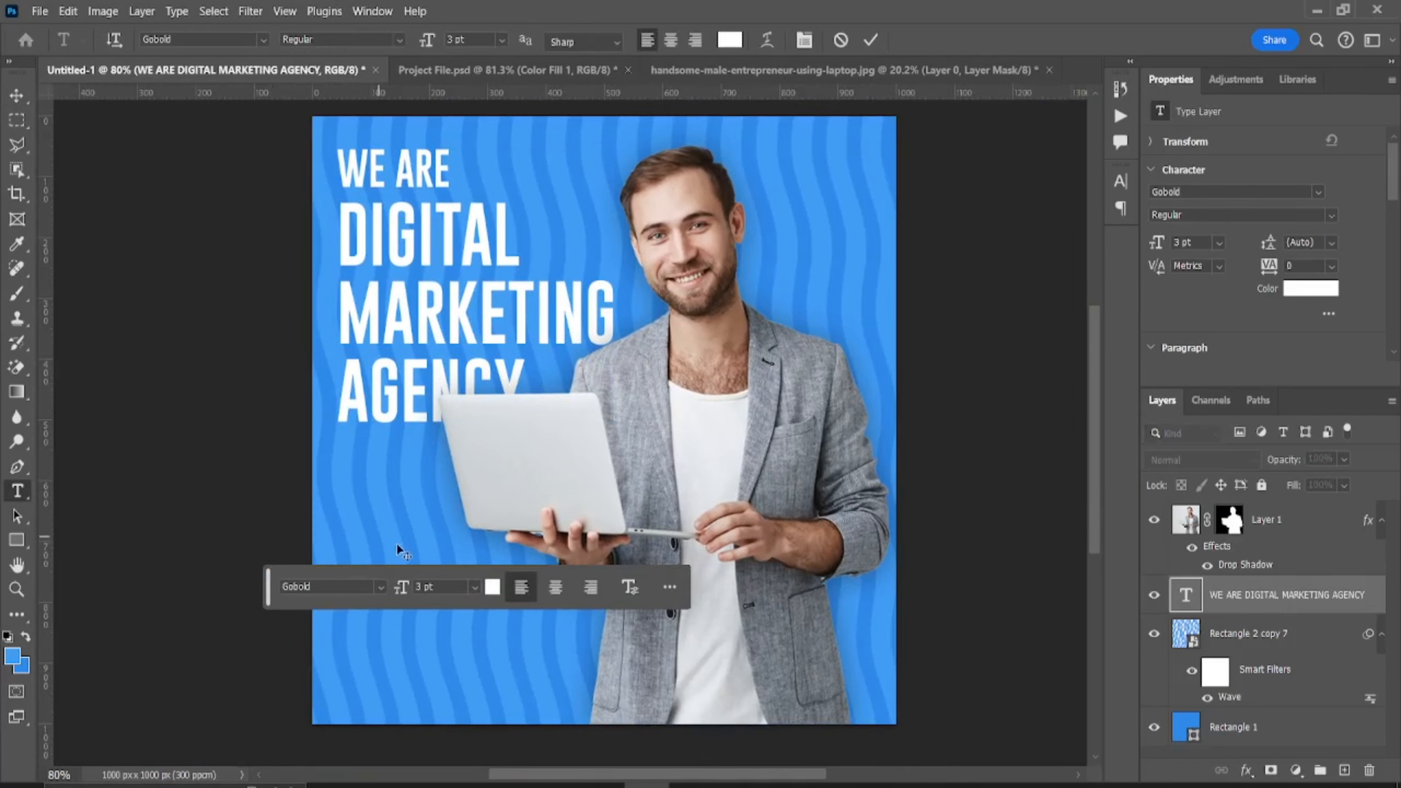
{"action": "type", "text": "MARKET"}
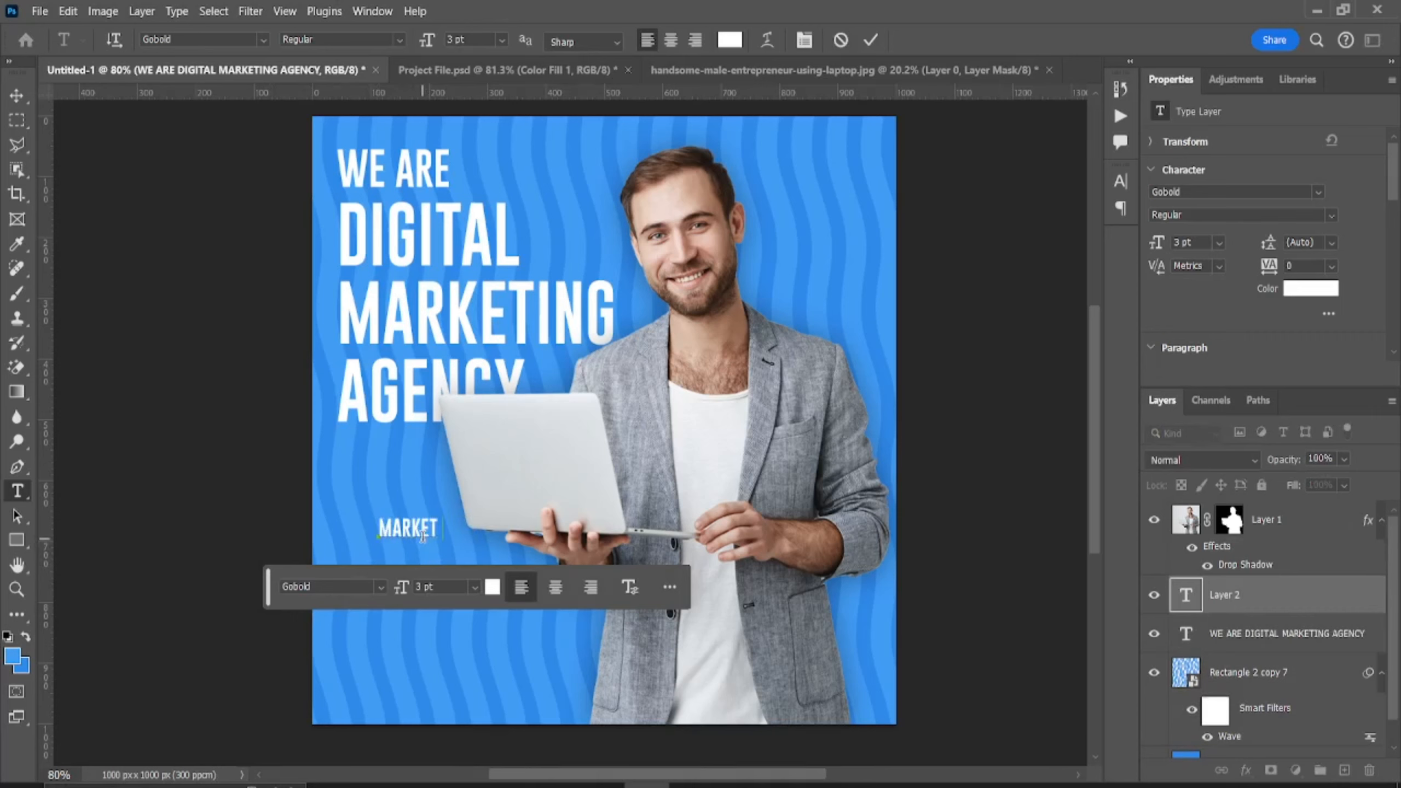
{"action": "type", "text": "ING"}
- Set the colour of the new MARKETING text to blue 2870b4
{"action": "key", "text": "ctrl+a"}
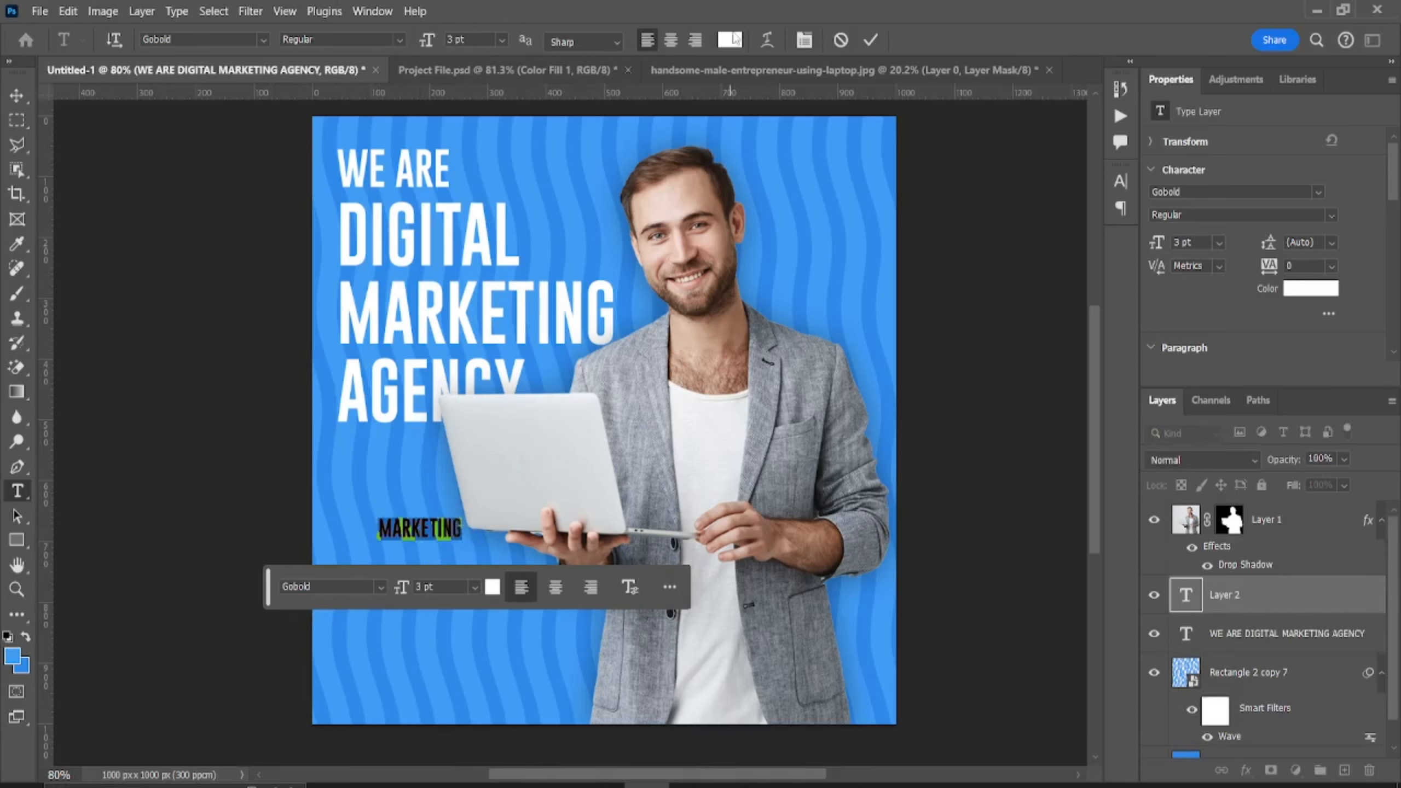
{"action": "left_click", "coordinate": [730, 40]}
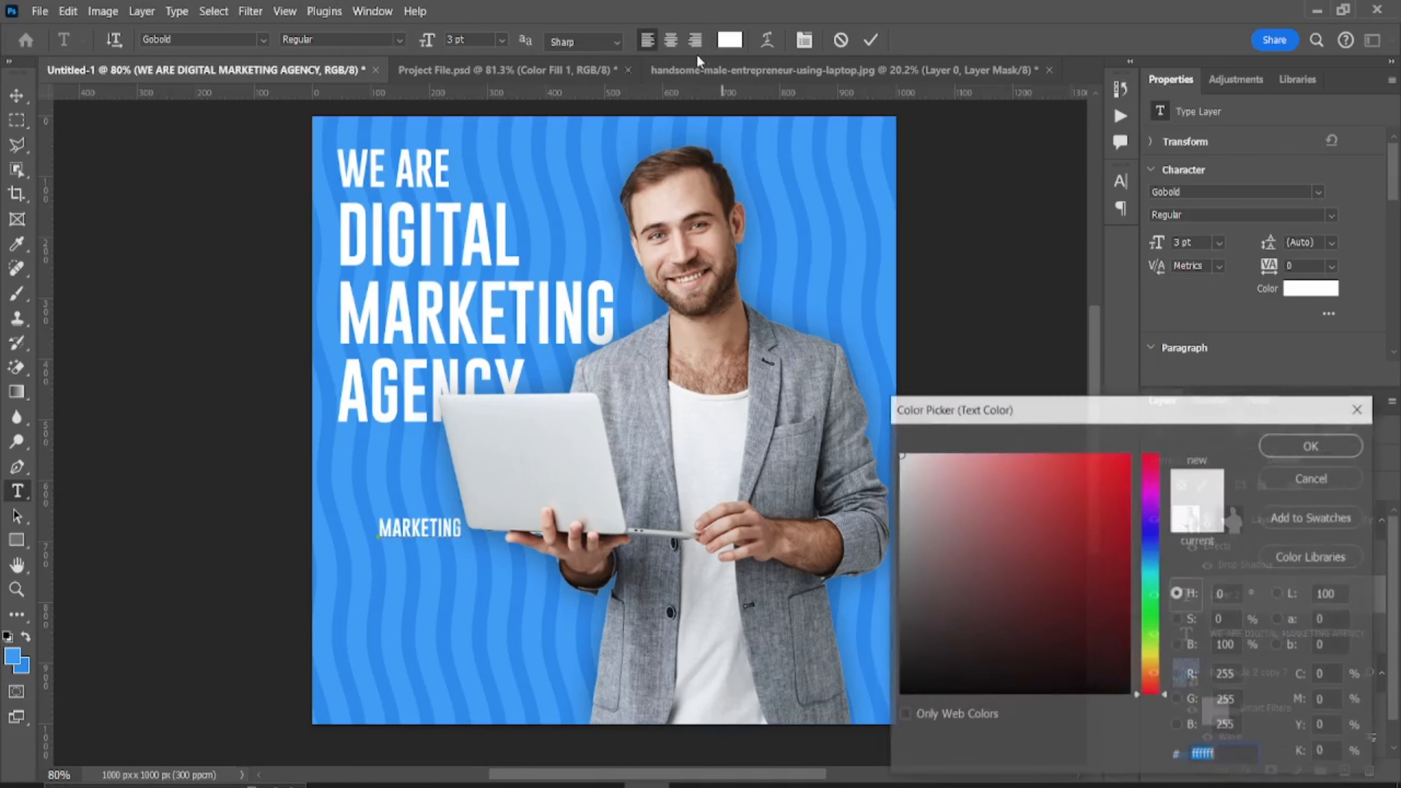
{"action": "left_click", "coordinate": [570, 133]}
{"action": "left_click_drag", "start_coordinate": [1076, 514], "coordinate": [1080, 523]}
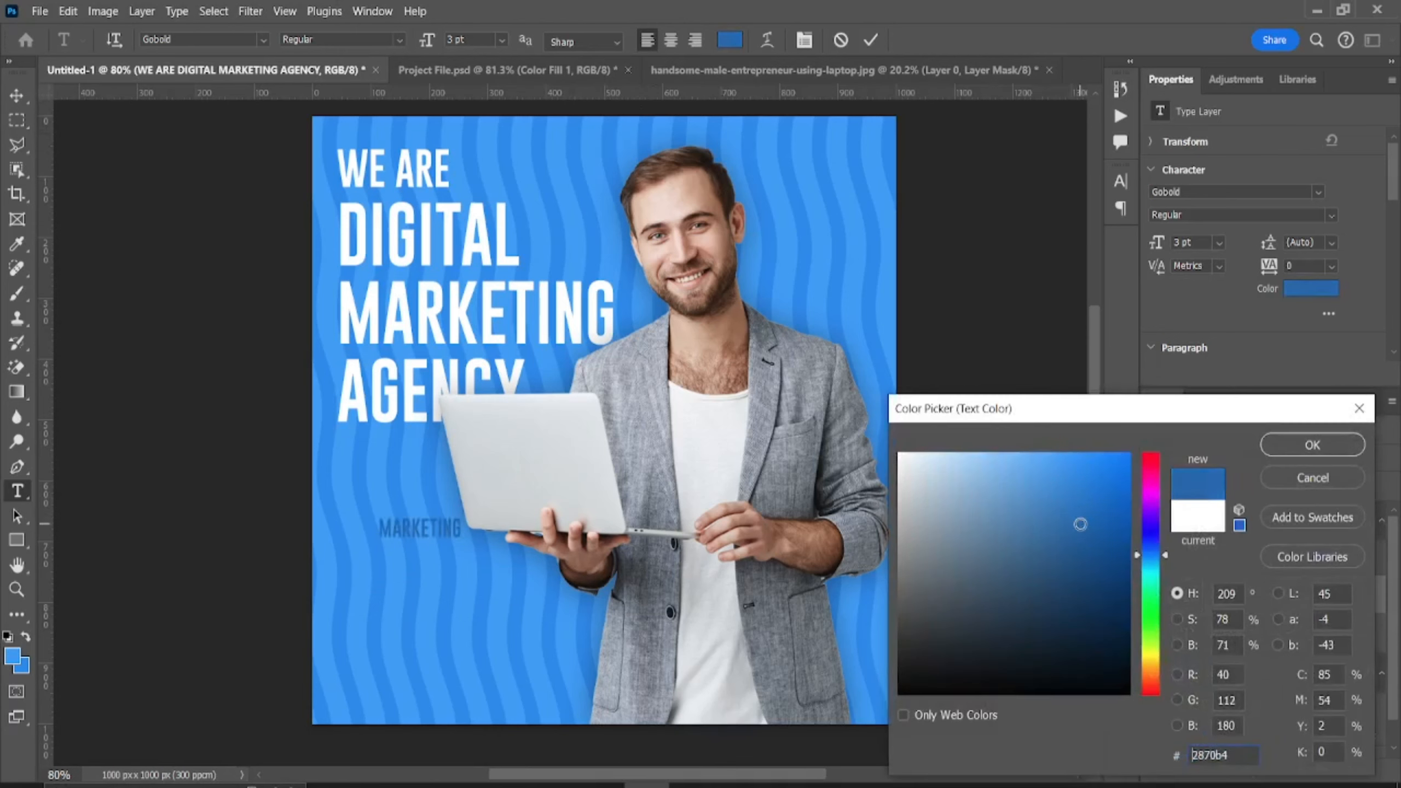
{"action": "left_click", "coordinate": [1313, 445]}
- Rotate the small MARKETING text to -90°, scale it to 588.75% and place it vertically behind the man along the canvas's right edge
{"action": "left_click", "coordinate": [17, 95]}
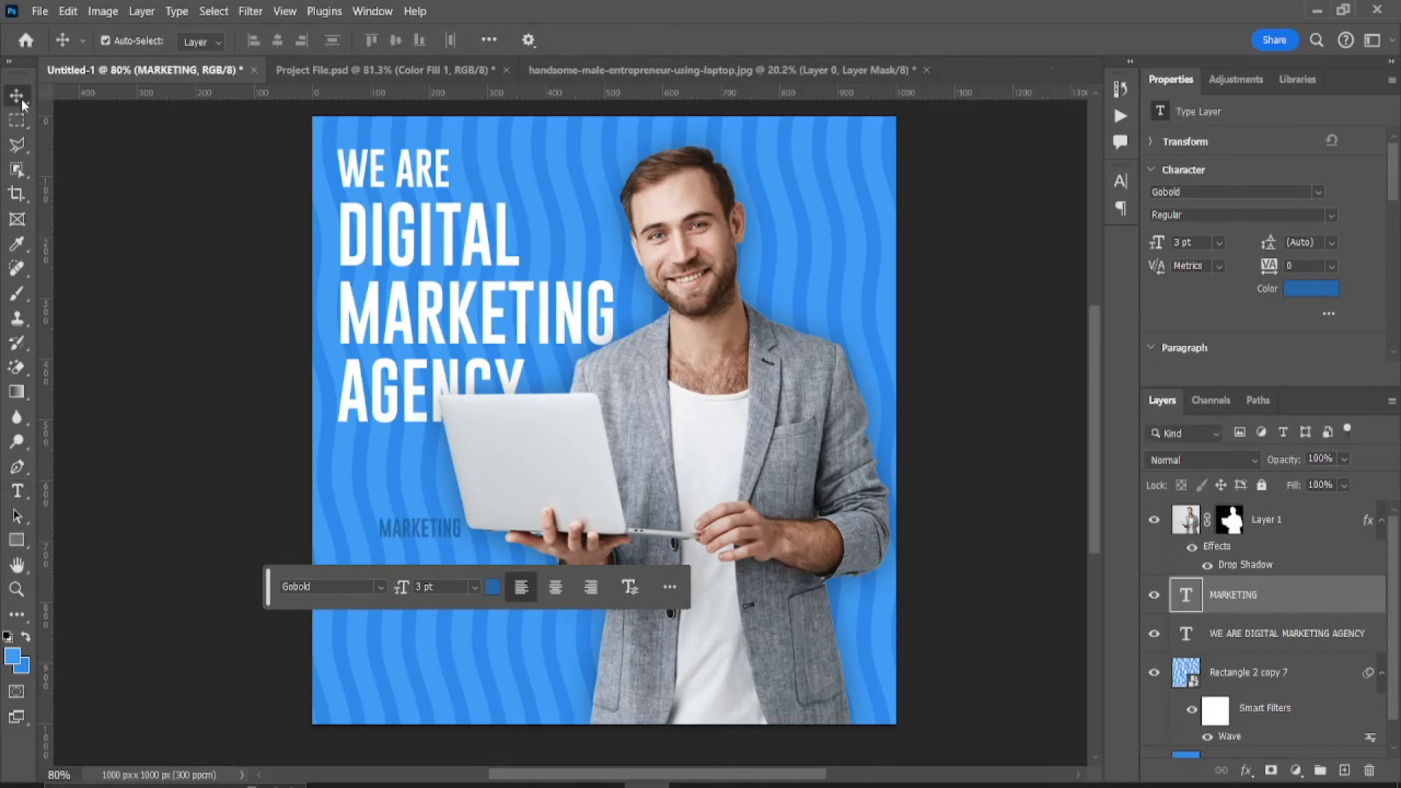
{"action": "left_click_drag", "start_coordinate": [464, 529], "coordinate": [604, 264]}
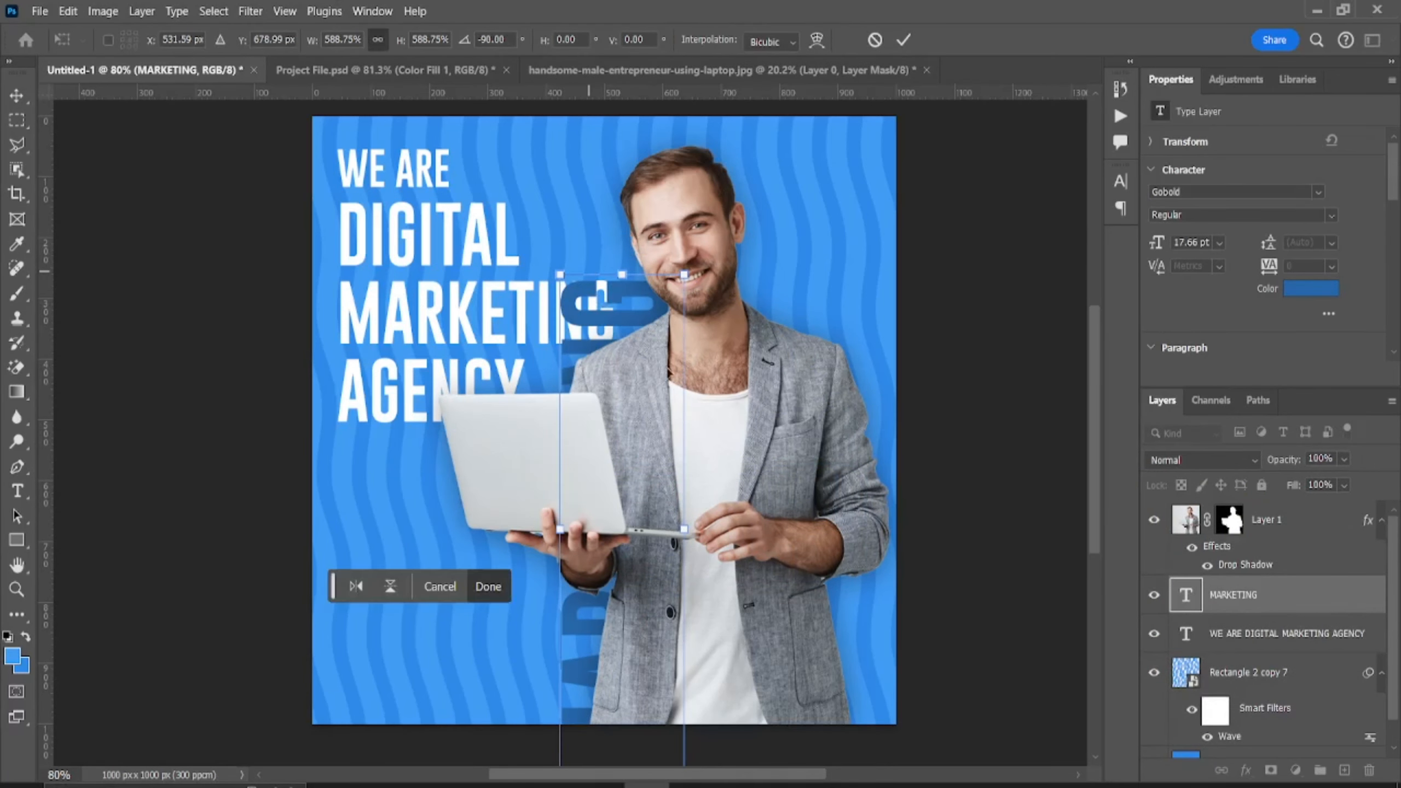
{"action": "left_click_drag", "start_coordinate": [678, 365], "coordinate": [865, 254]}
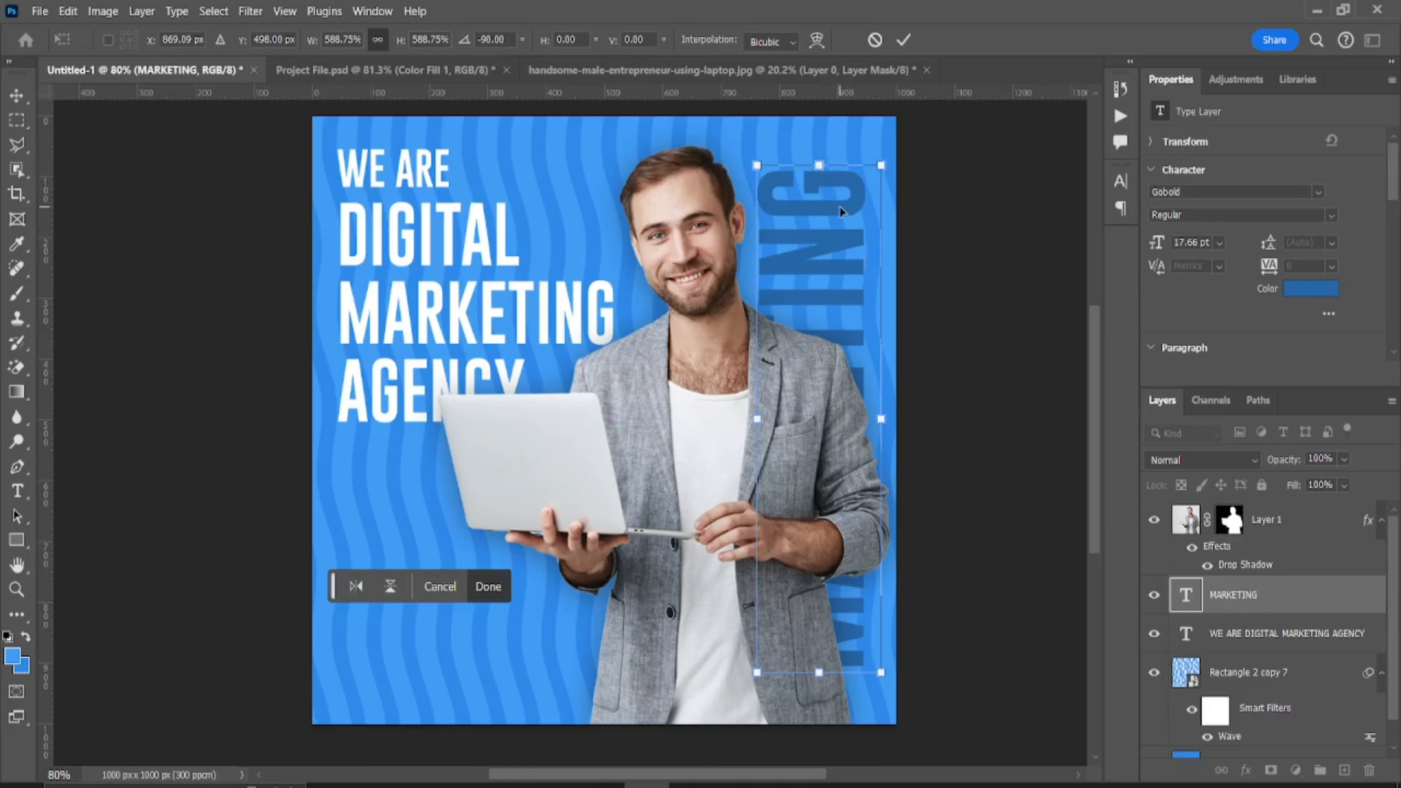
{"action": "key", "text": "Return"}
- Recolour the vertical MARKETING text to a darker, more saturated blue
{"action": "left_click", "coordinate": [1340, 285]}
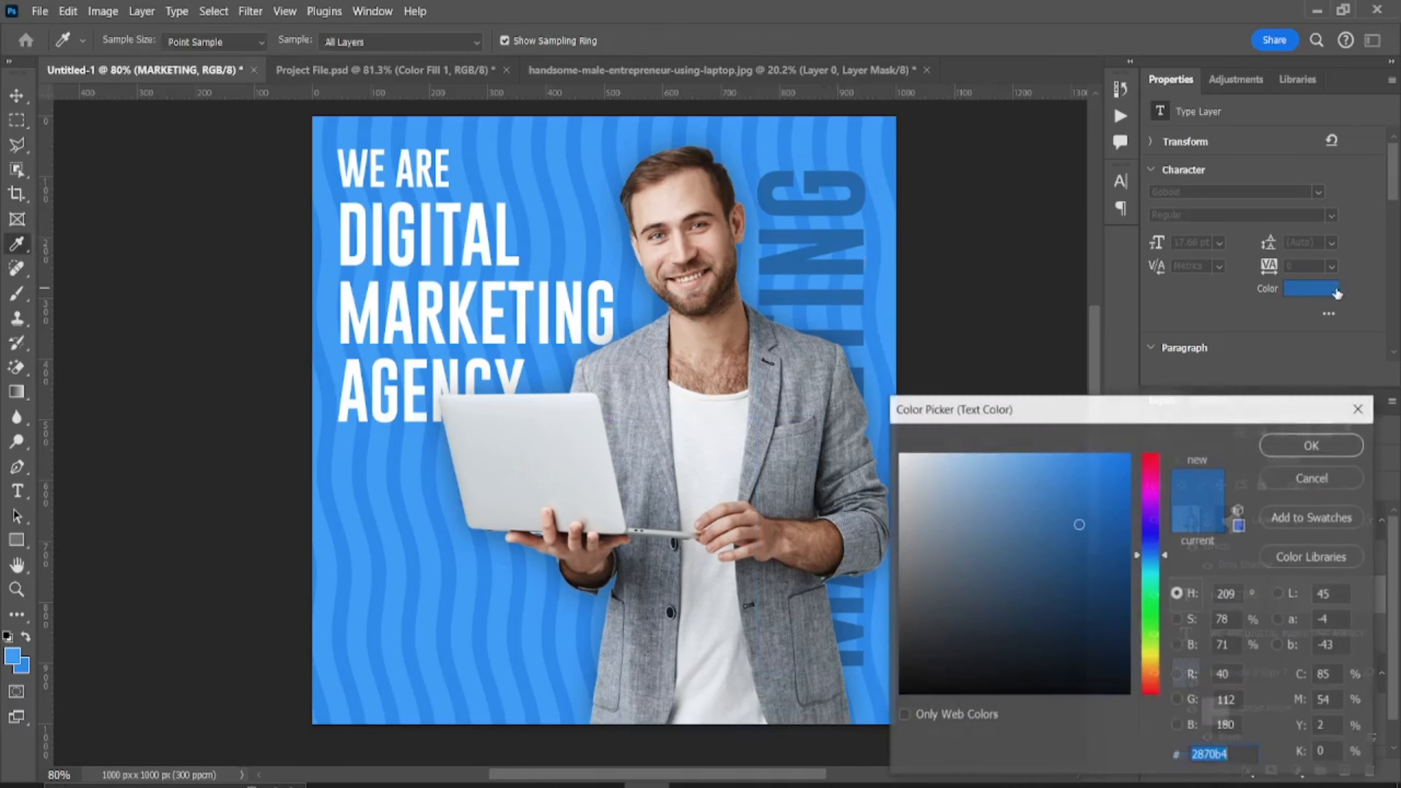
{"action": "left_click", "coordinate": [1071, 491]}
{"action": "mouse_move", "coordinate": [1071, 491]}
{"action": "left_mouse_down"}
{"action": "mouse_move", "coordinate": [1079, 556]}
{"action": "mouse_move", "coordinate": [1111, 573]}
{"action": "mouse_move", "coordinate": [1130, 550]}
{"action": "mouse_move", "coordinate": [1187, 563]}
{"action": "left_mouse_up"}
{"action": "left_click", "coordinate": [1311, 445]}
{"action": "key", "text": "v"}
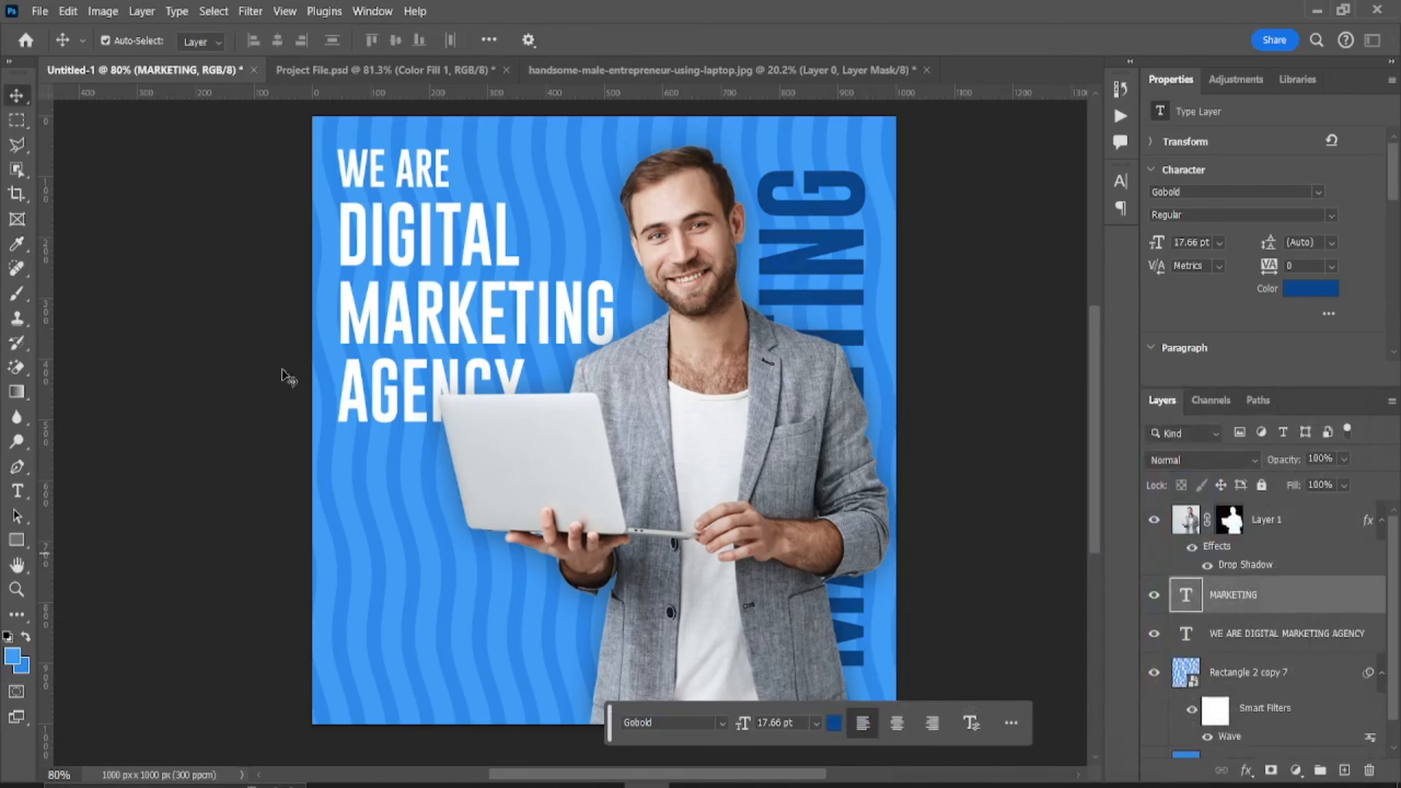
- Bring the motion-blurred thumbs-up and heart icons from the project file into the design and scatter them around the man within the canvas
{"action": "left_click", "coordinate": [285, 378]}
{"action": "scroll", "coordinate": [296, 337], "scroll_direction": "up", "scroll_amount": 3}
{"action": "scroll", "coordinate": [296, 338], "scroll_direction": "down", "scroll_amount": 3}
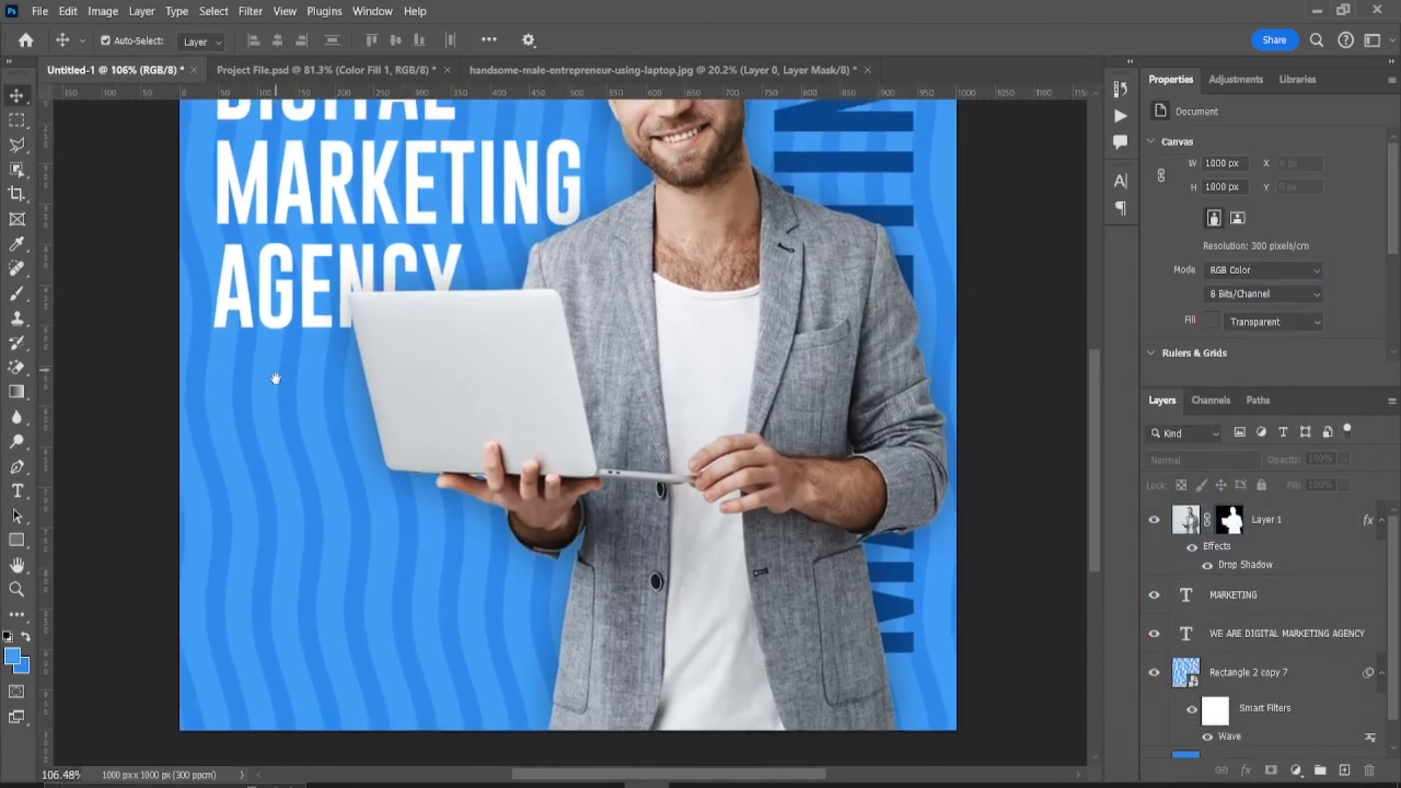
{"action": "left_click", "coordinate": [415, 508]}
{"action": "scroll", "coordinate": [432, 456], "scroll_direction": "down", "scroll_amount": 1}
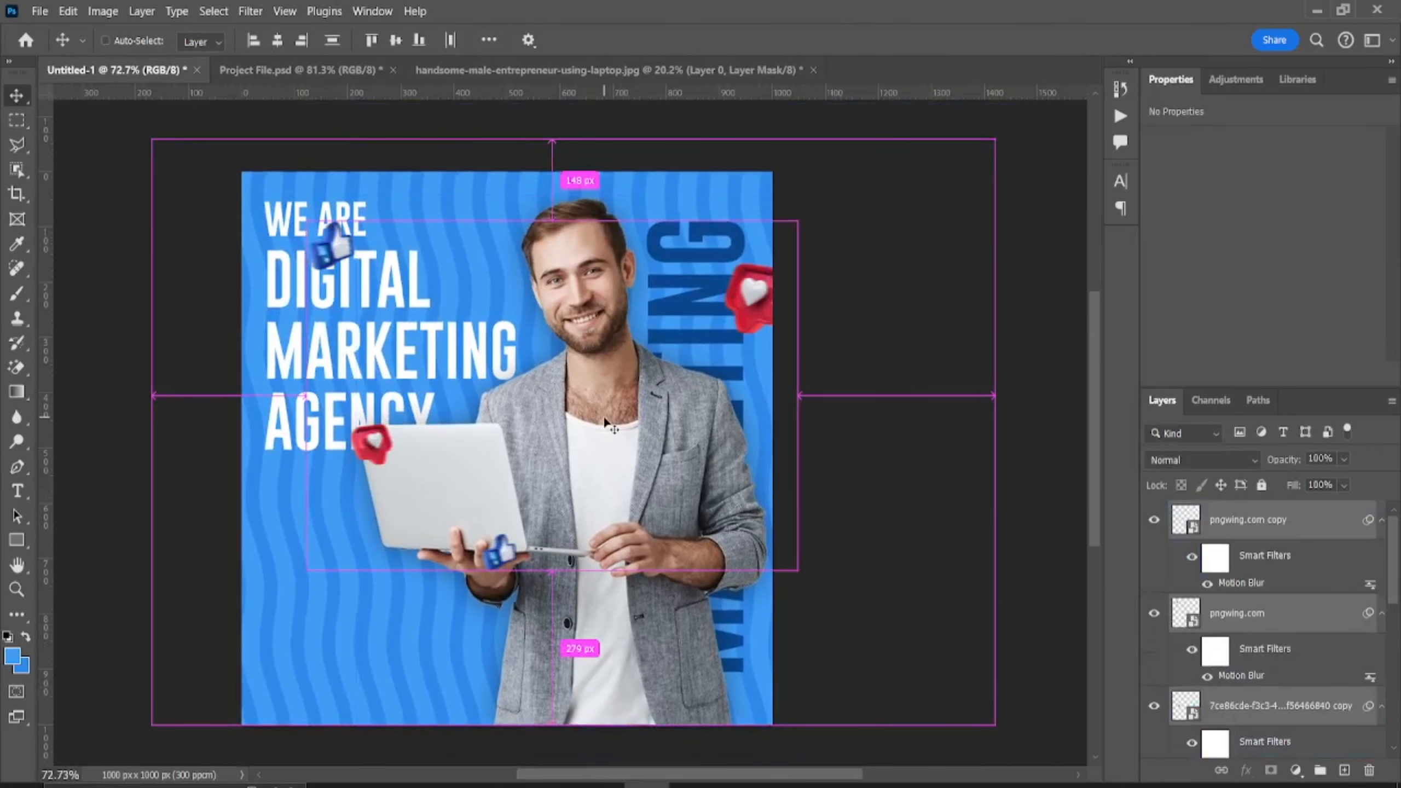
{"action": "key", "text": "ctrl+t"}
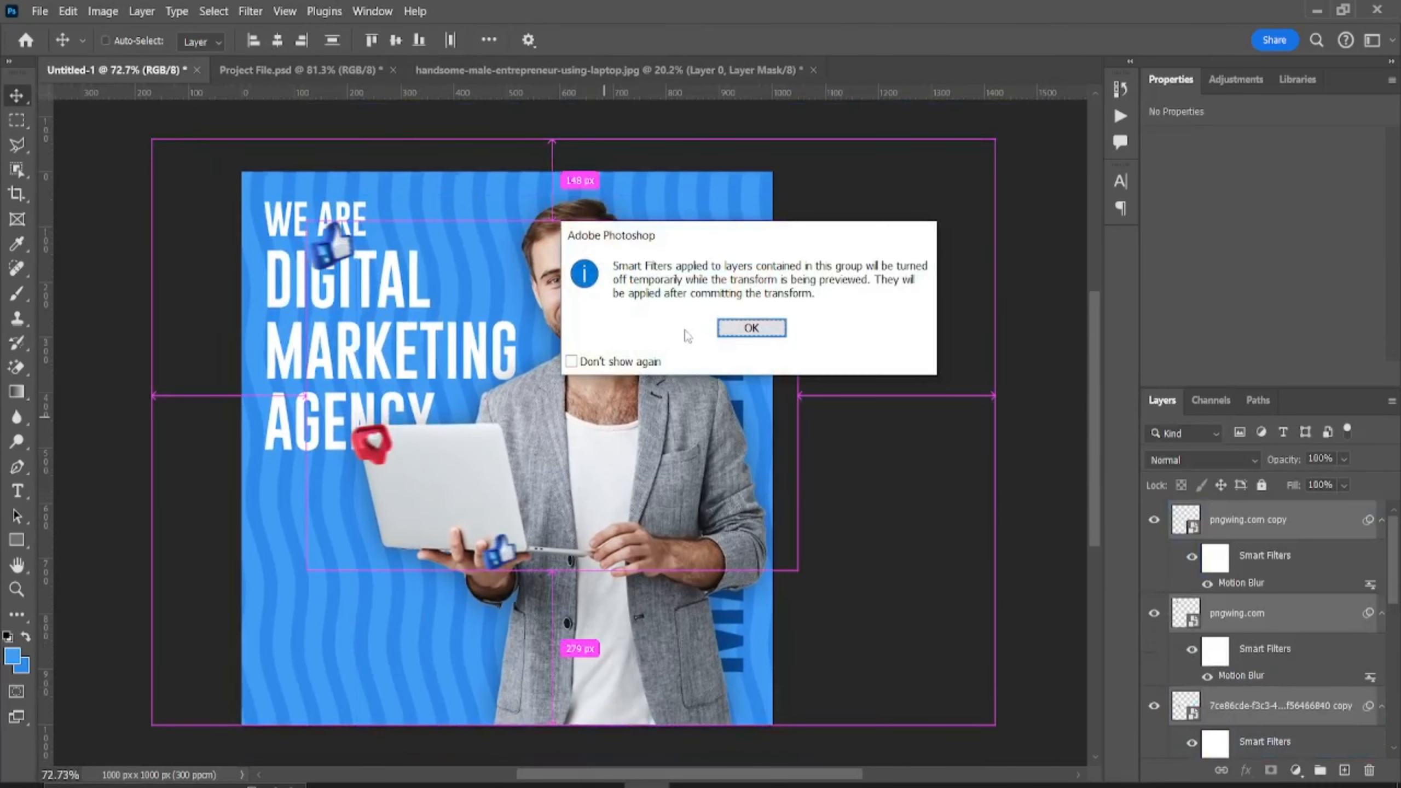
{"action": "left_click", "coordinate": [751, 329]}
{"action": "left_click_drag", "start_coordinate": [754, 315], "coordinate": [701, 406]}
{"action": "key", "text": "Return"}
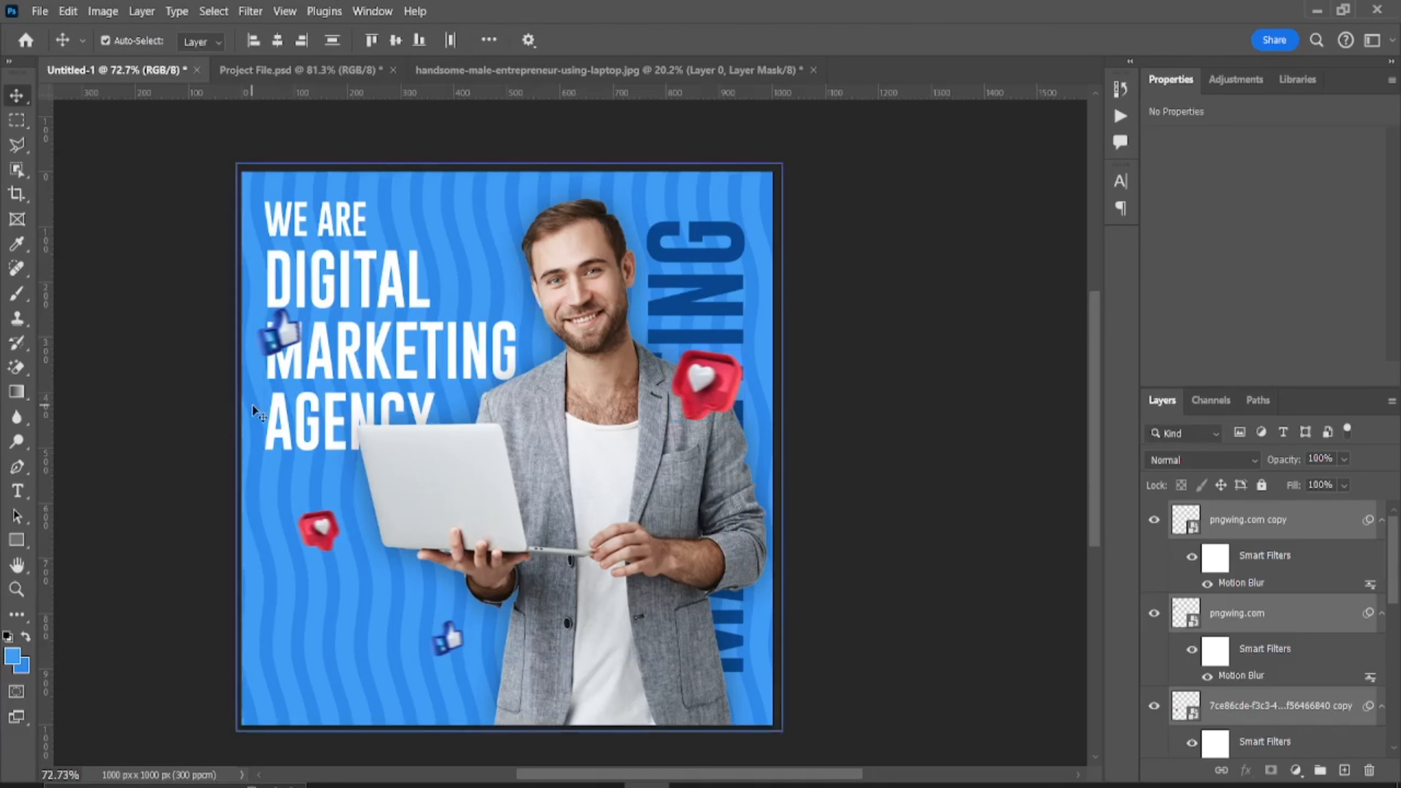
- Nudge the thumbs-up icon over the start of the headline slightly up and to the left
{"action": "scroll", "coordinate": [265, 342], "scroll_direction": "up", "scroll_amount": 4}
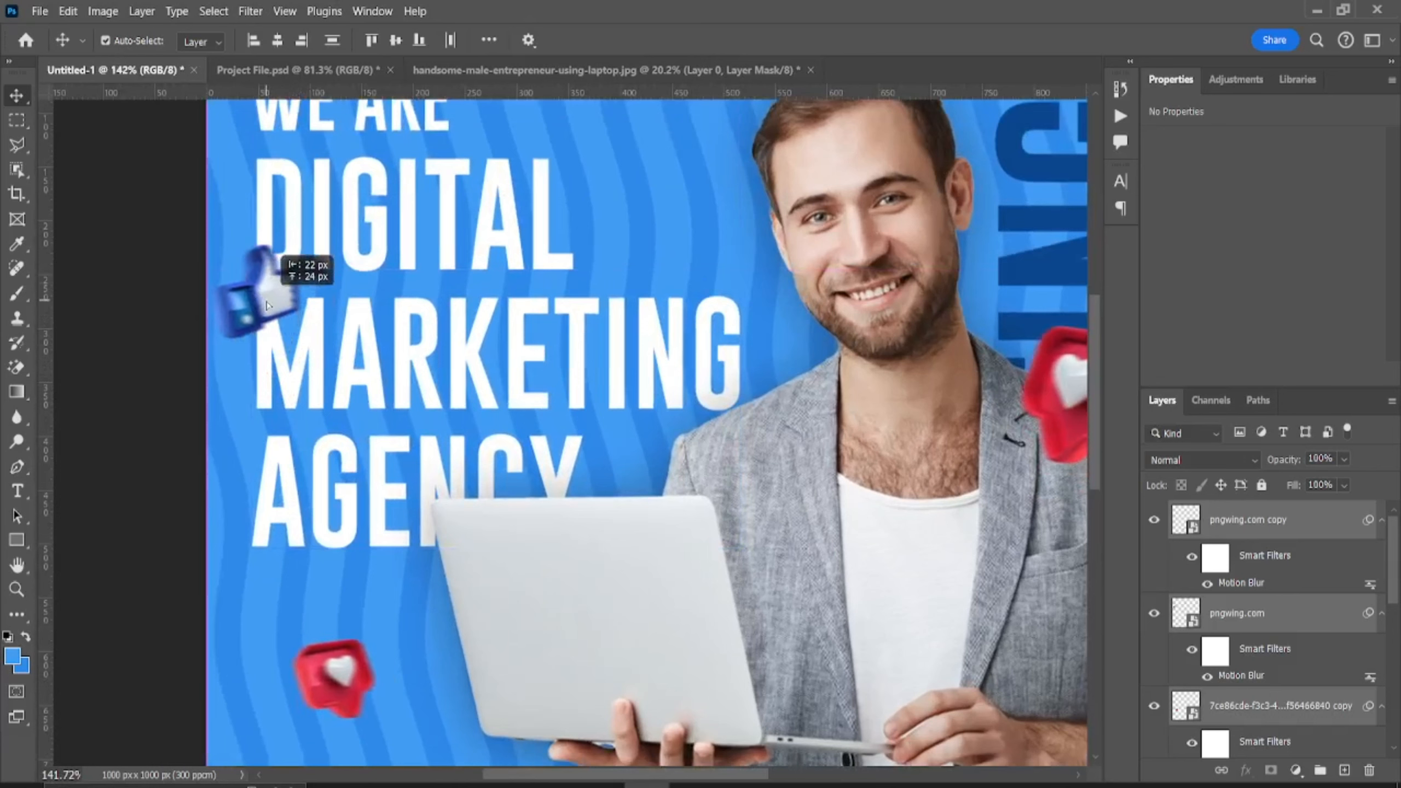
{"action": "scroll", "coordinate": [389, 369], "scroll_direction": "down", "scroll_amount": 2}
{"action": "scroll", "coordinate": [390, 369], "scroll_direction": "down", "scroll_amount": 2}
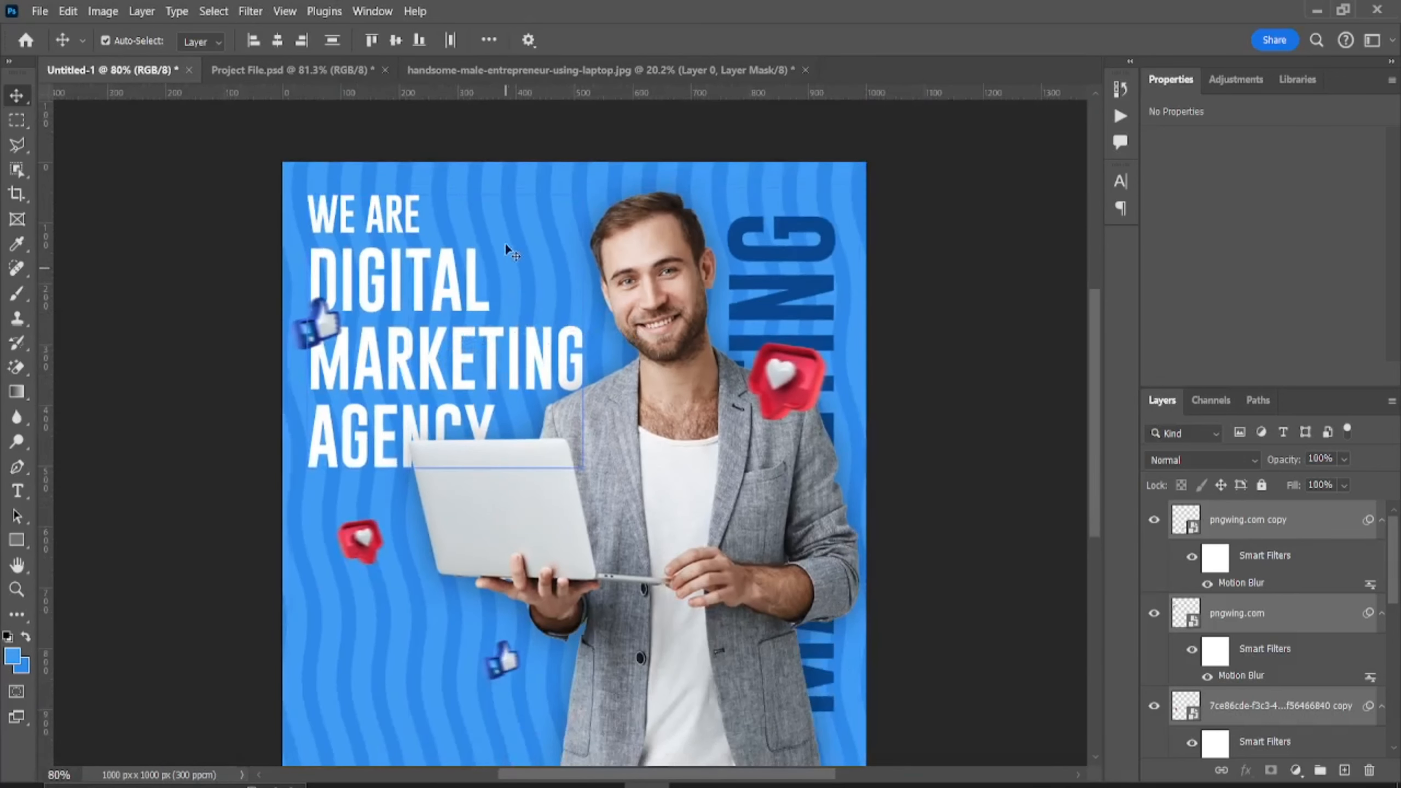
{"action": "left_click_drag", "start_coordinate": [497, 217], "coordinate": [355, 661]}
{"action": "key", "text": "ctrl+t"}
{"action": "scroll", "coordinate": [355, 660], "scroll_direction": "up", "scroll_amount": 2}
{"action": "scroll", "coordinate": [348, 502], "scroll_direction": "down", "scroll_amount": 3}
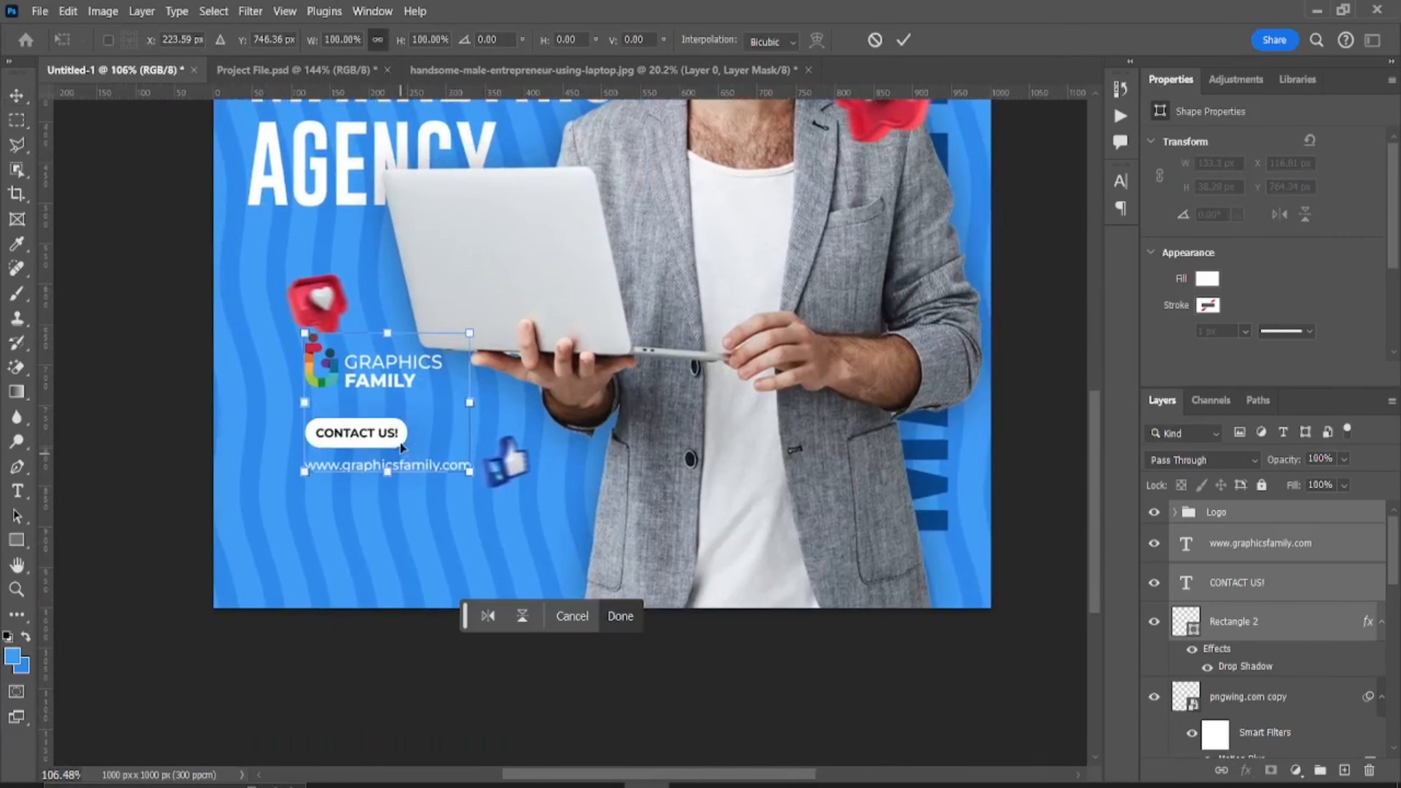
{"action": "left_click_drag", "start_coordinate": [411, 412], "coordinate": [353, 514]}
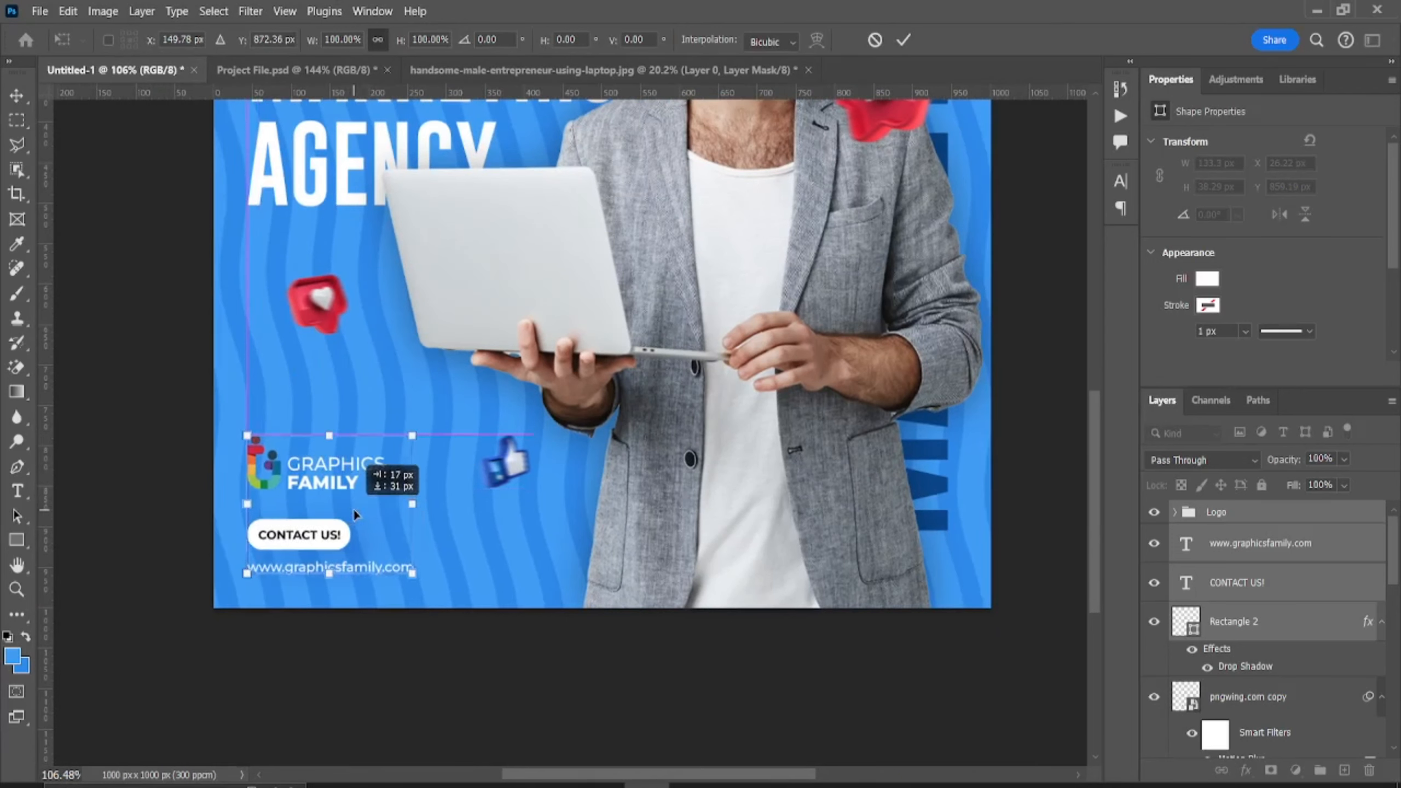
{"action": "left_click_drag", "start_coordinate": [354, 511], "coordinate": [354, 511]}
{"action": "key", "text": "Return"}
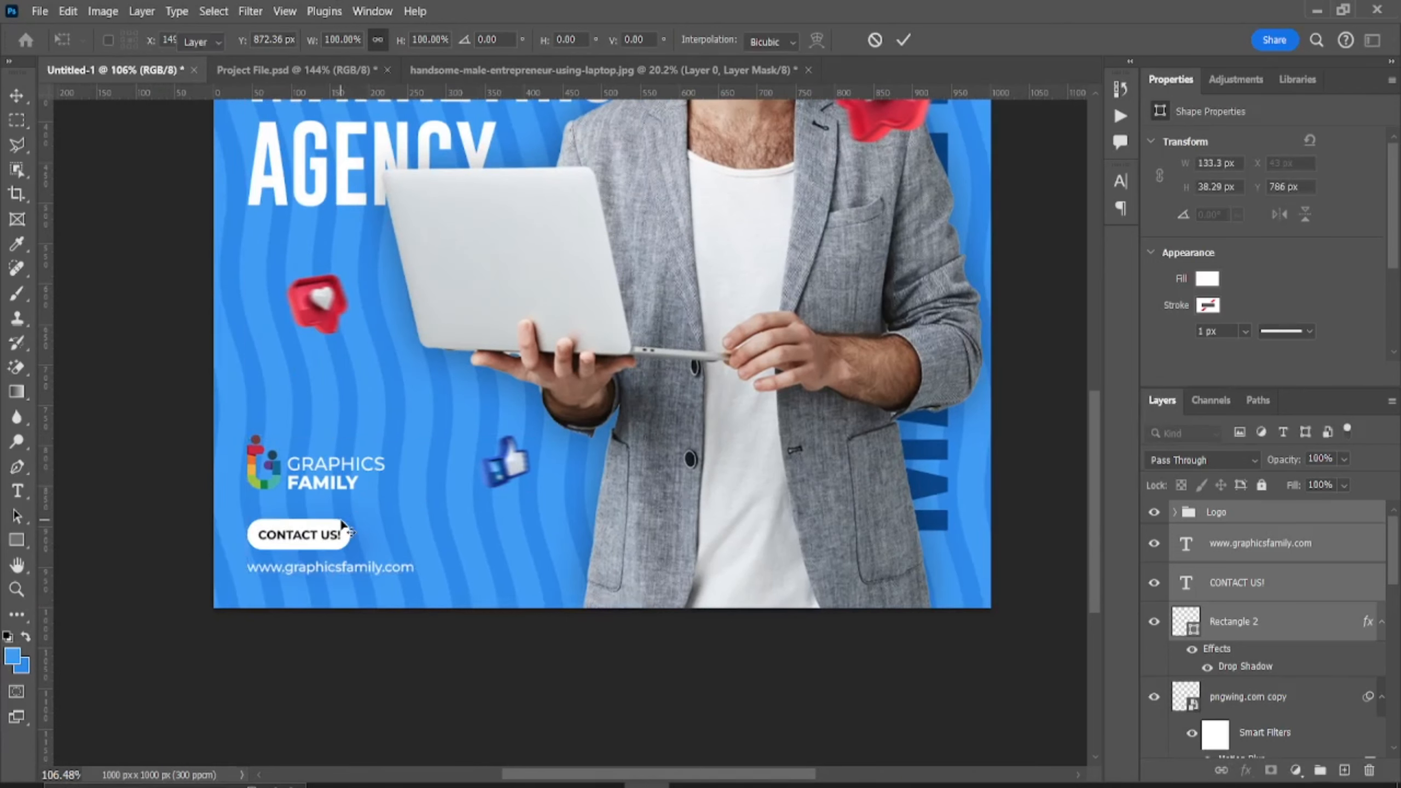
- Draw a rectangle about 614 x 97 px across the lower-right part of the canvas, extending past its right and bottom edges
{"action": "key", "text": "ctrl+0"}
{"action": "scroll", "coordinate": [342, 524], "scroll_direction": "up", "scroll_amount": 3}
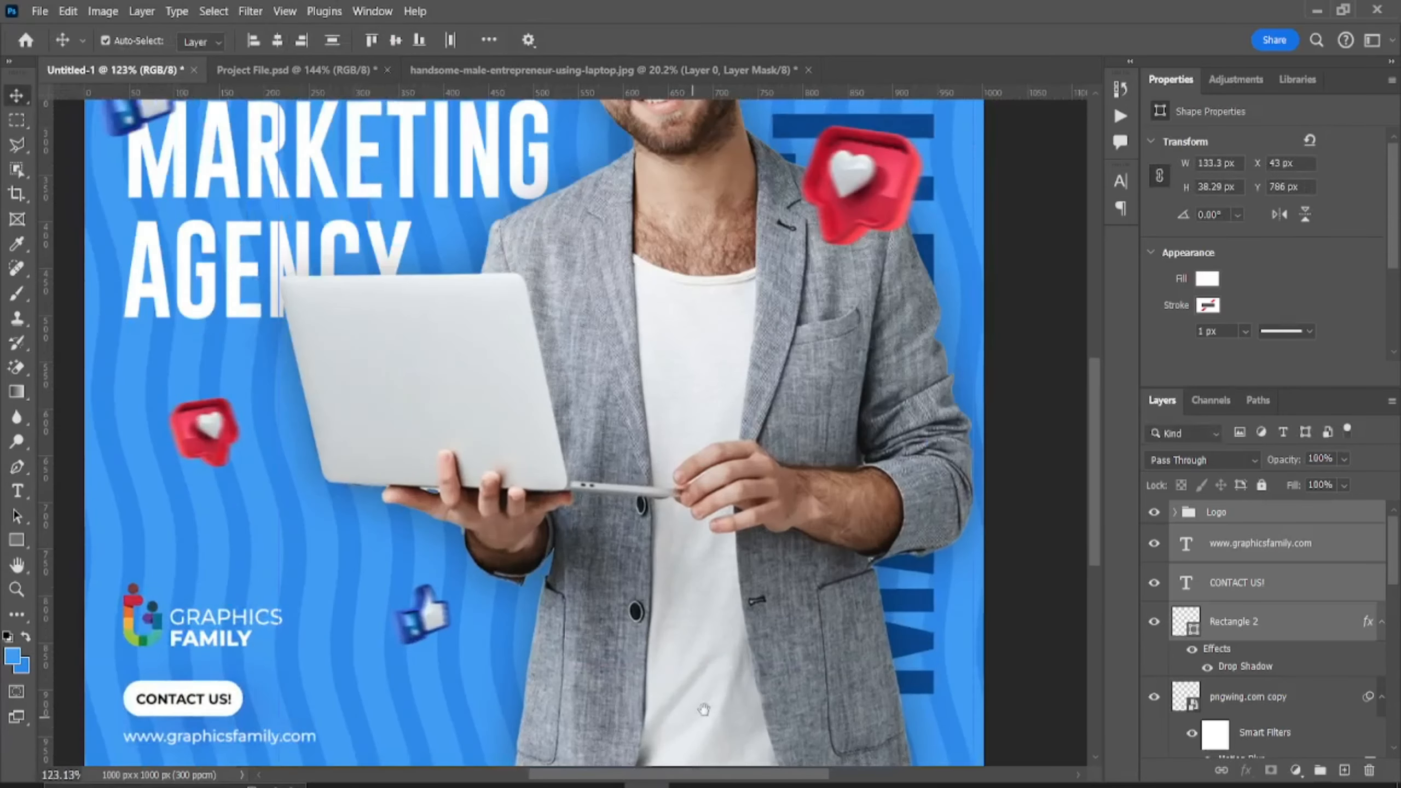
{"action": "scroll", "coordinate": [343, 524], "scroll_direction": "down", "scroll_amount": 3}
{"action": "left_click", "coordinate": [15, 543]}
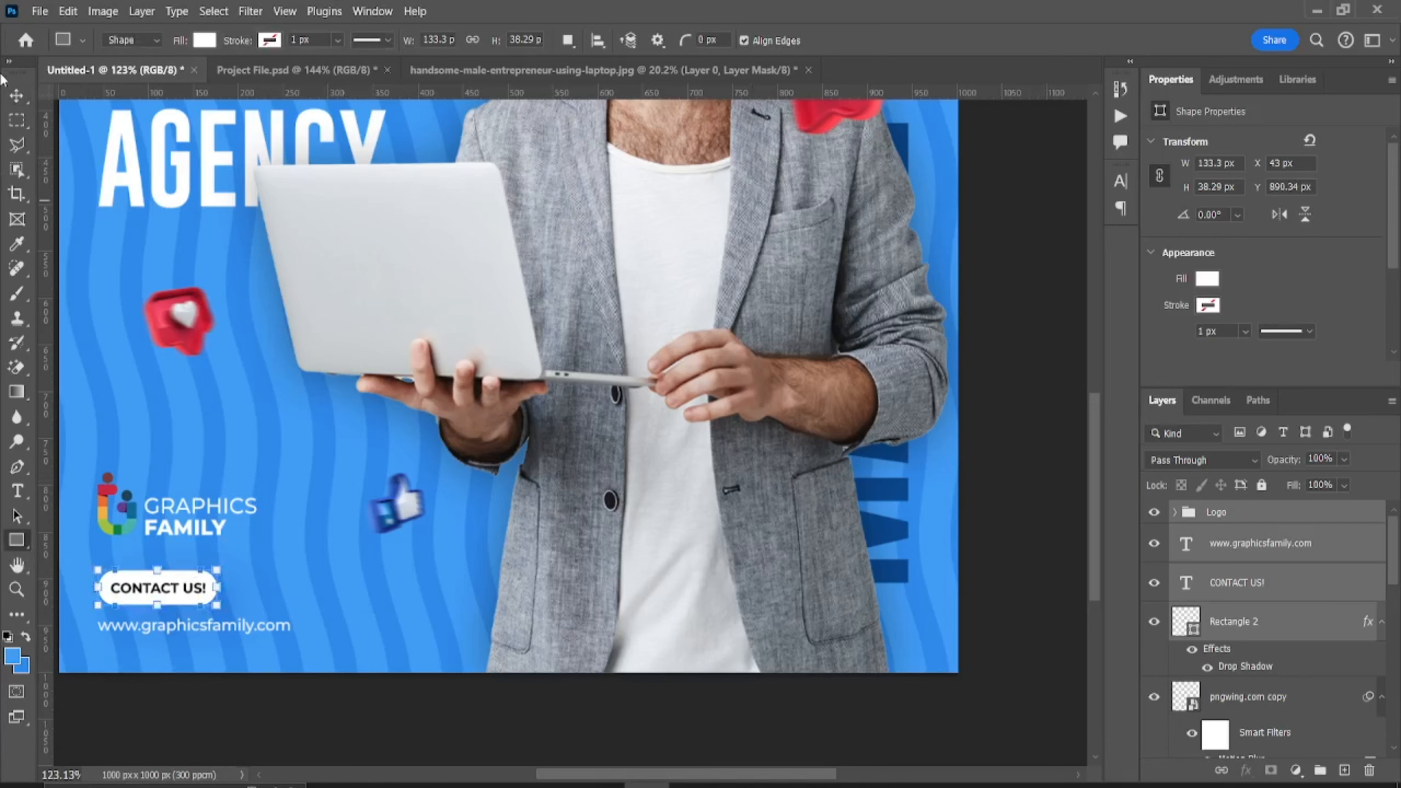
{"action": "left_click", "coordinate": [16, 94]}
{"action": "left_click", "coordinate": [519, 728]}
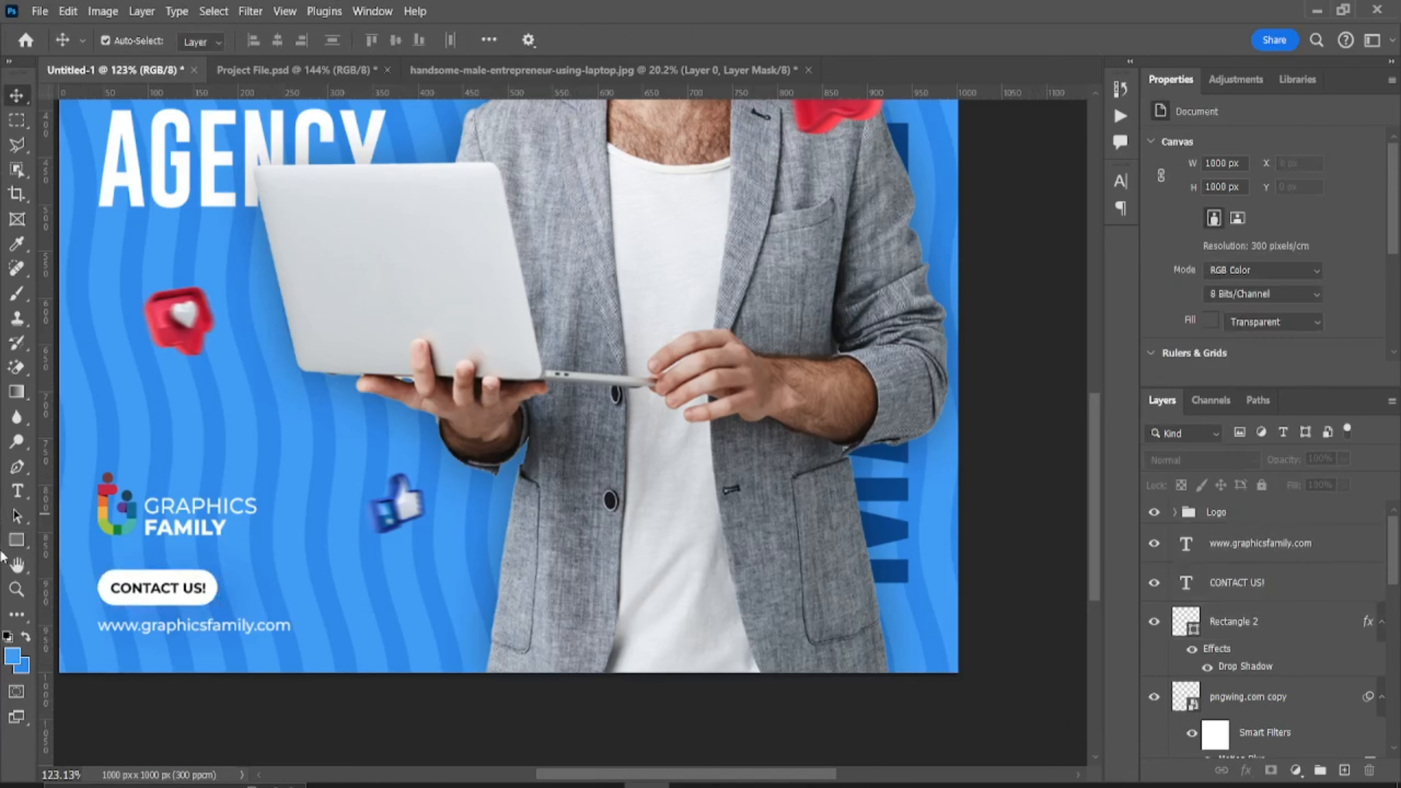
{"action": "left_click", "coordinate": [15, 541]}
{"action": "left_click_drag", "start_coordinate": [615, 649], "coordinate": [988, 700]}
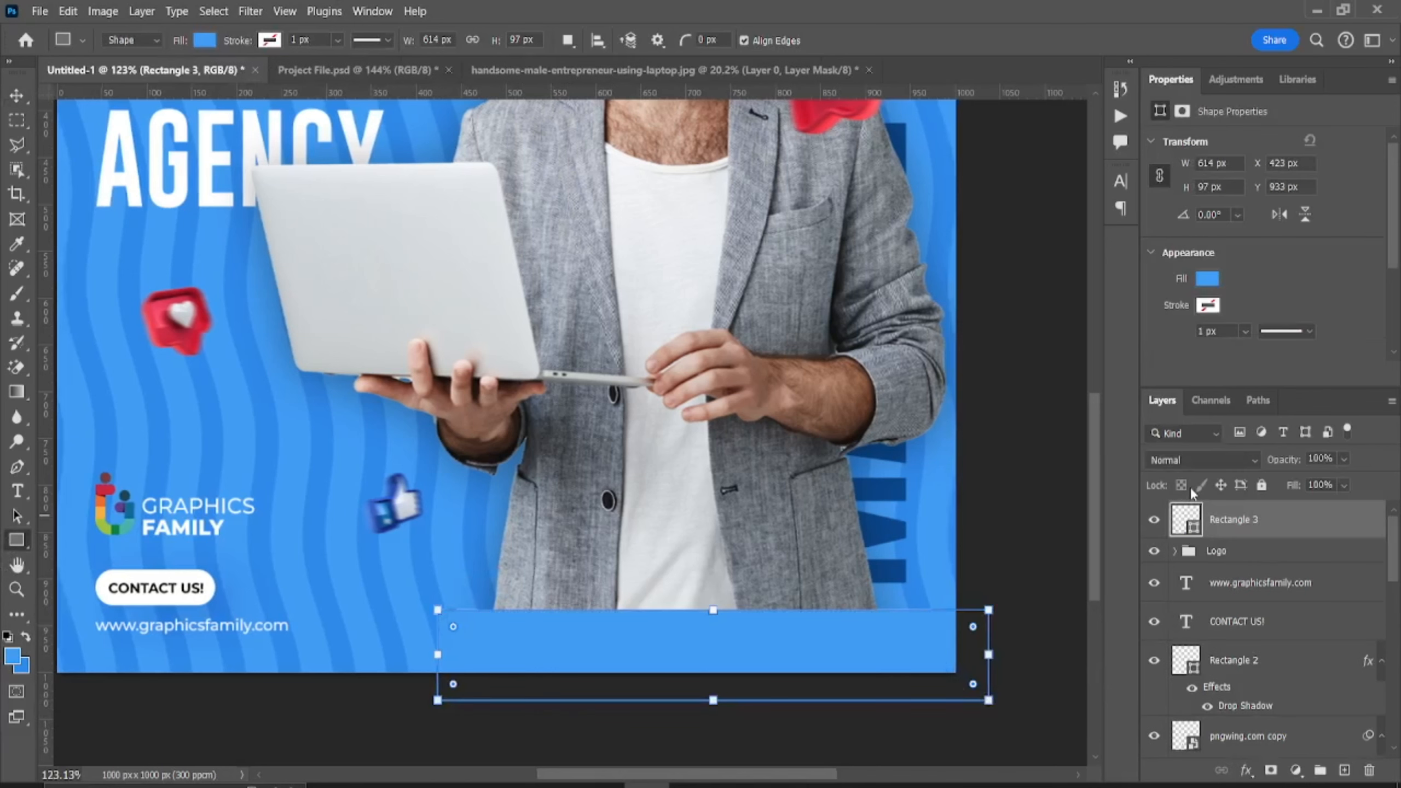
- Set the new rectangle's fill to white
{"action": "left_click", "coordinate": [1208, 279]}
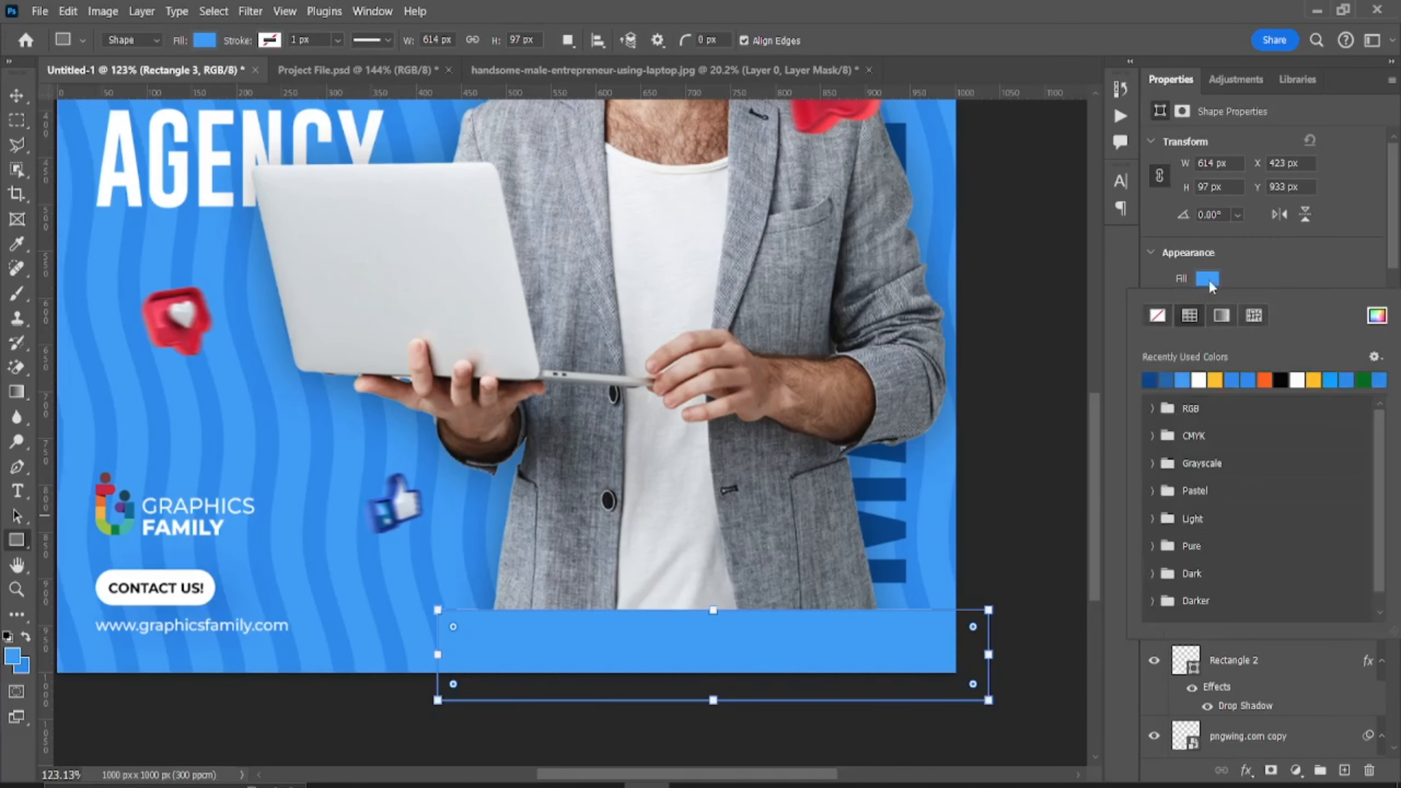
{"action": "left_click", "coordinate": [1200, 380]}
{"action": "left_click", "coordinate": [16, 96]}
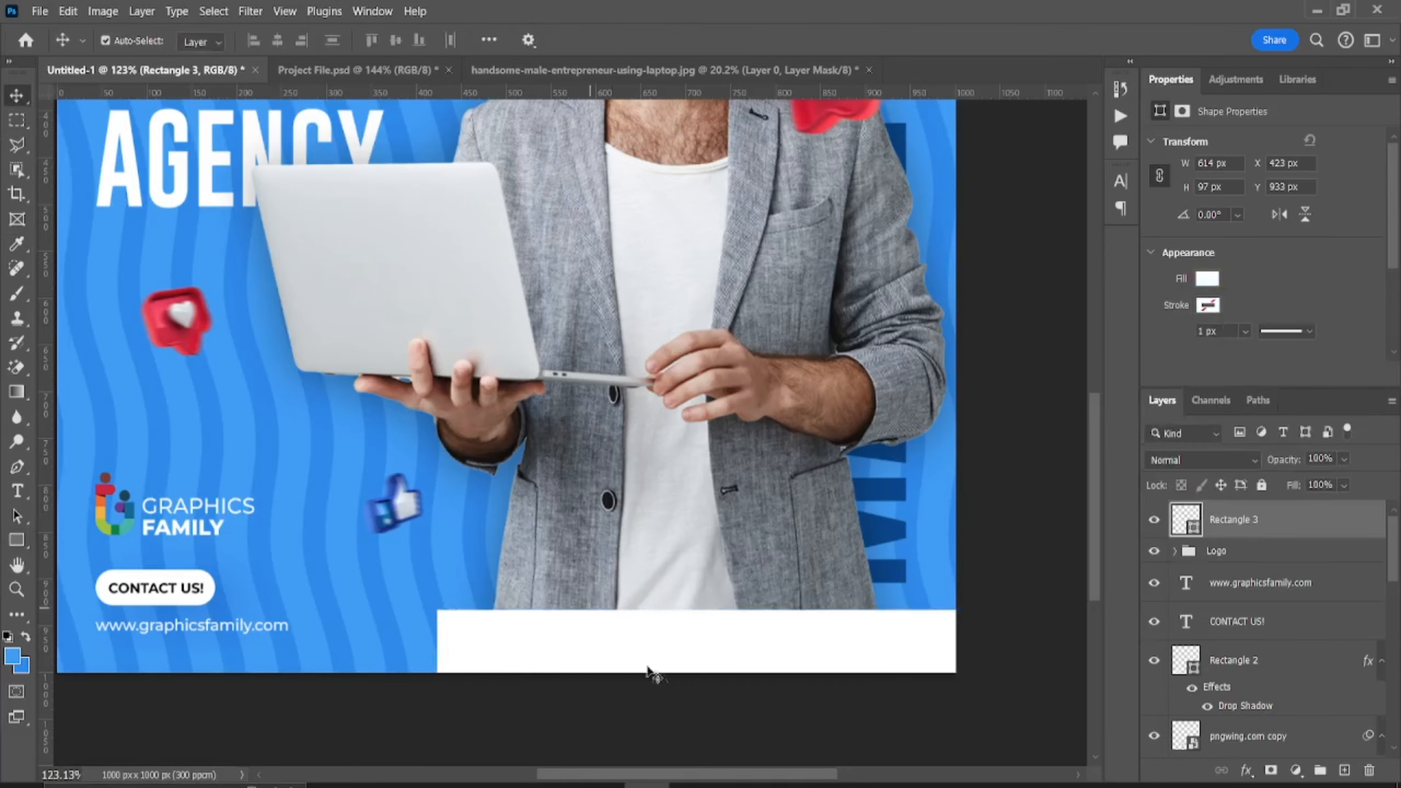
- Raise the white rectangle to sit on the canvas's bottom edge, slant its left end by moving the top-left corner inward, and shift it slightly left
{"action": "scroll", "coordinate": [647, 669], "scroll_direction": "up", "scroll_amount": 3}
{"action": "left_click_drag", "start_coordinate": [753, 669], "coordinate": [746, 638]}
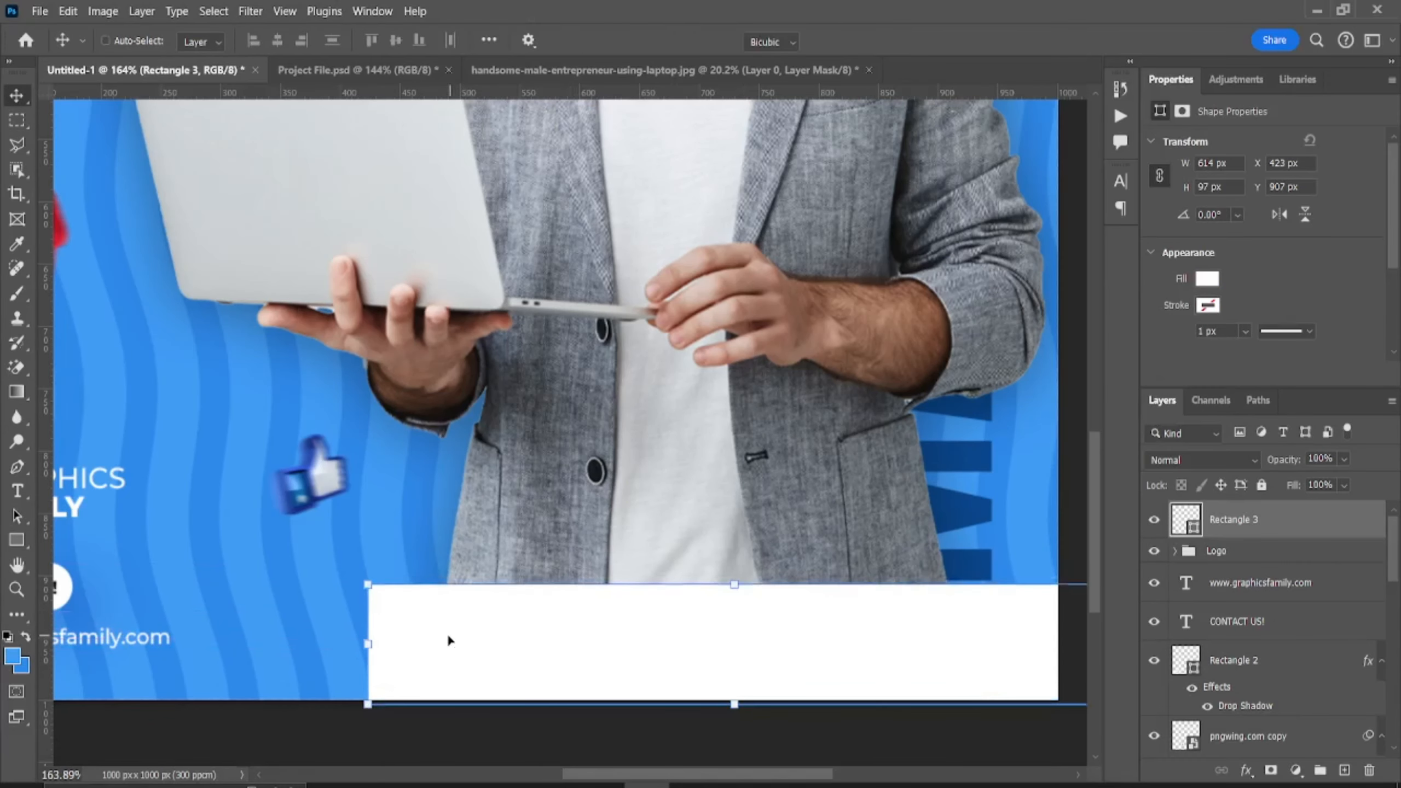
{"action": "key", "text": "ctrl+t"}
{"action": "left_click_drag", "start_coordinate": [368, 593], "coordinate": [555, 604]}
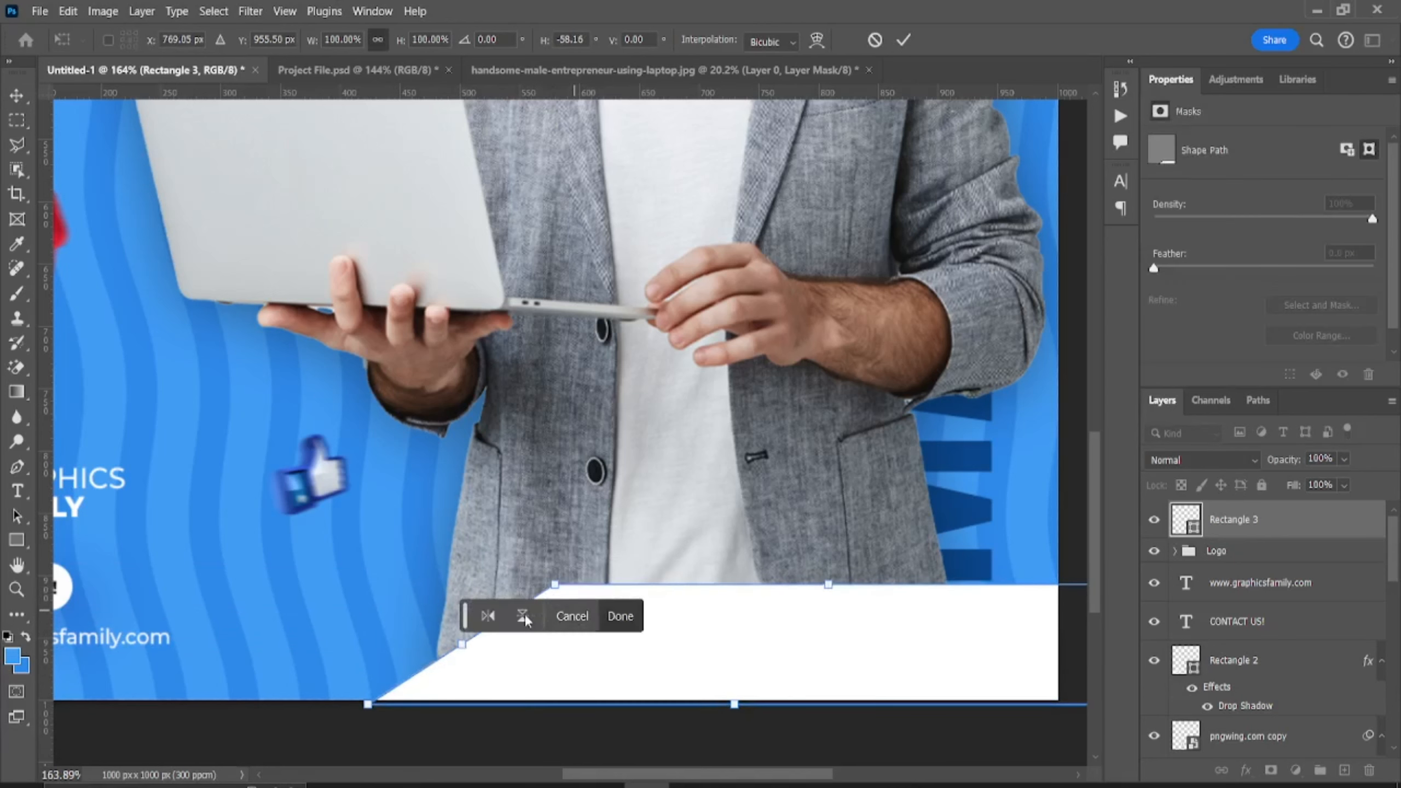
{"action": "left_click_drag", "start_coordinate": [708, 665], "coordinate": [667, 660]}
{"action": "key", "text": "Return"}
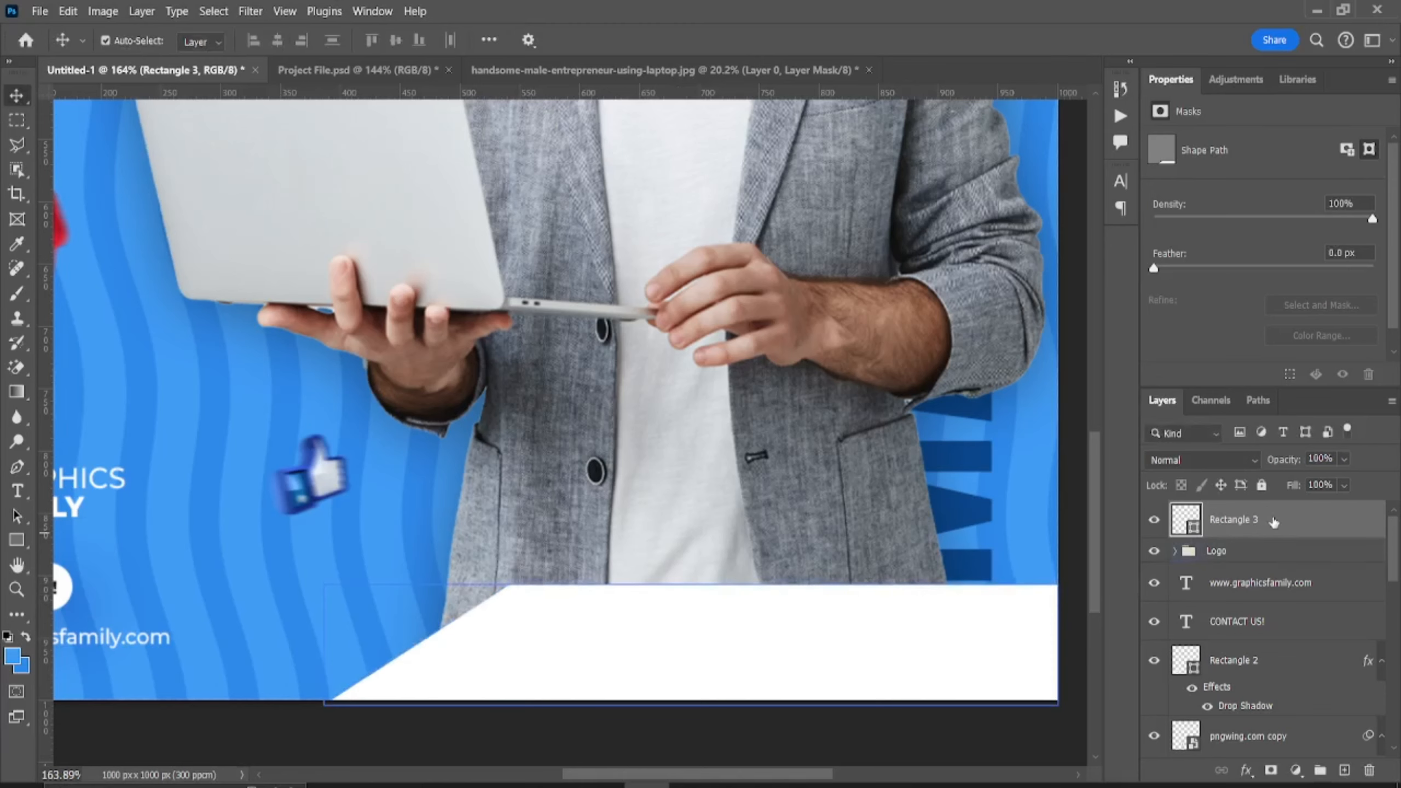
- Apply a black Multiply drop shadow to the white bar with 35% opacity, 4 px distance and 54 px size
{"action": "right_click", "coordinate": [1273, 522]}
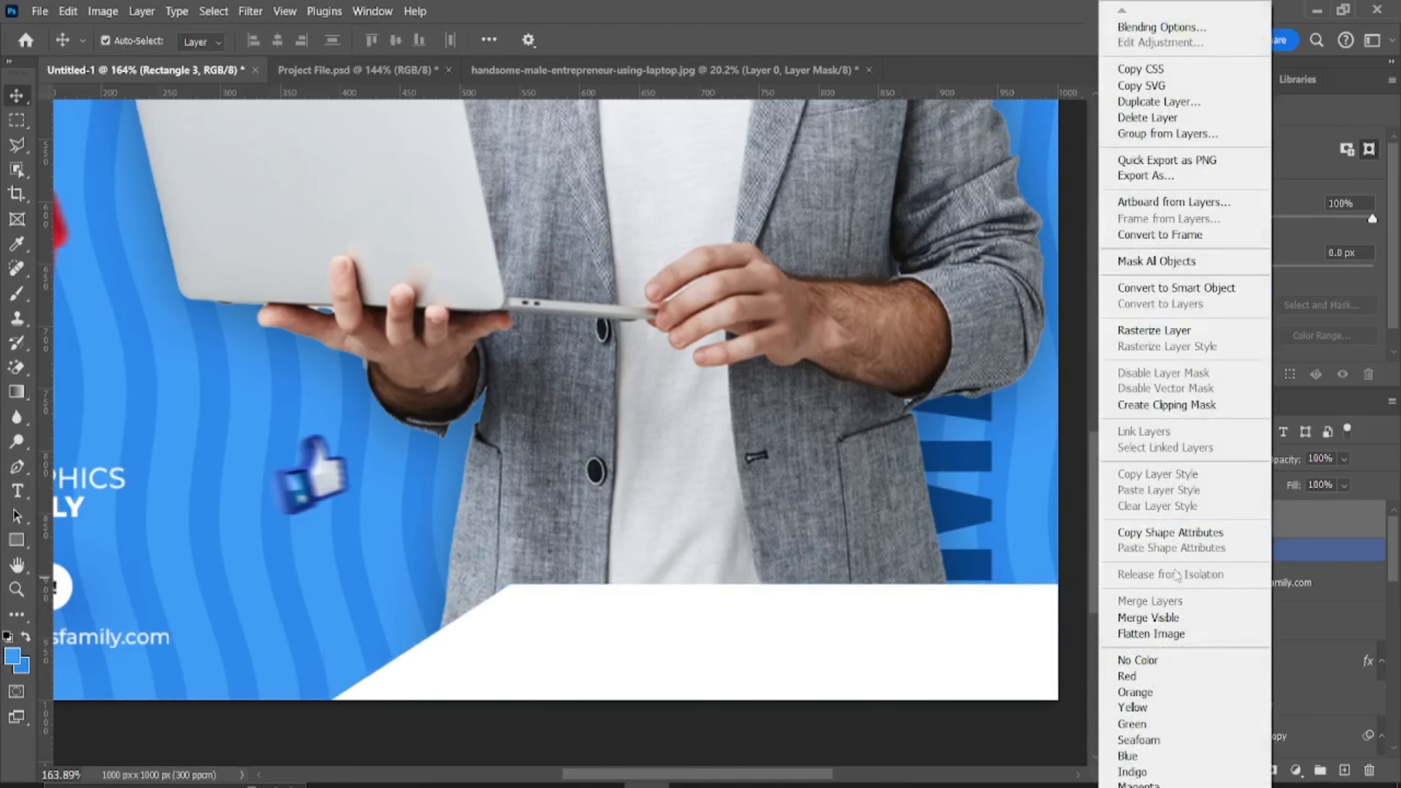
{"action": "left_click", "coordinate": [1122, 29]}
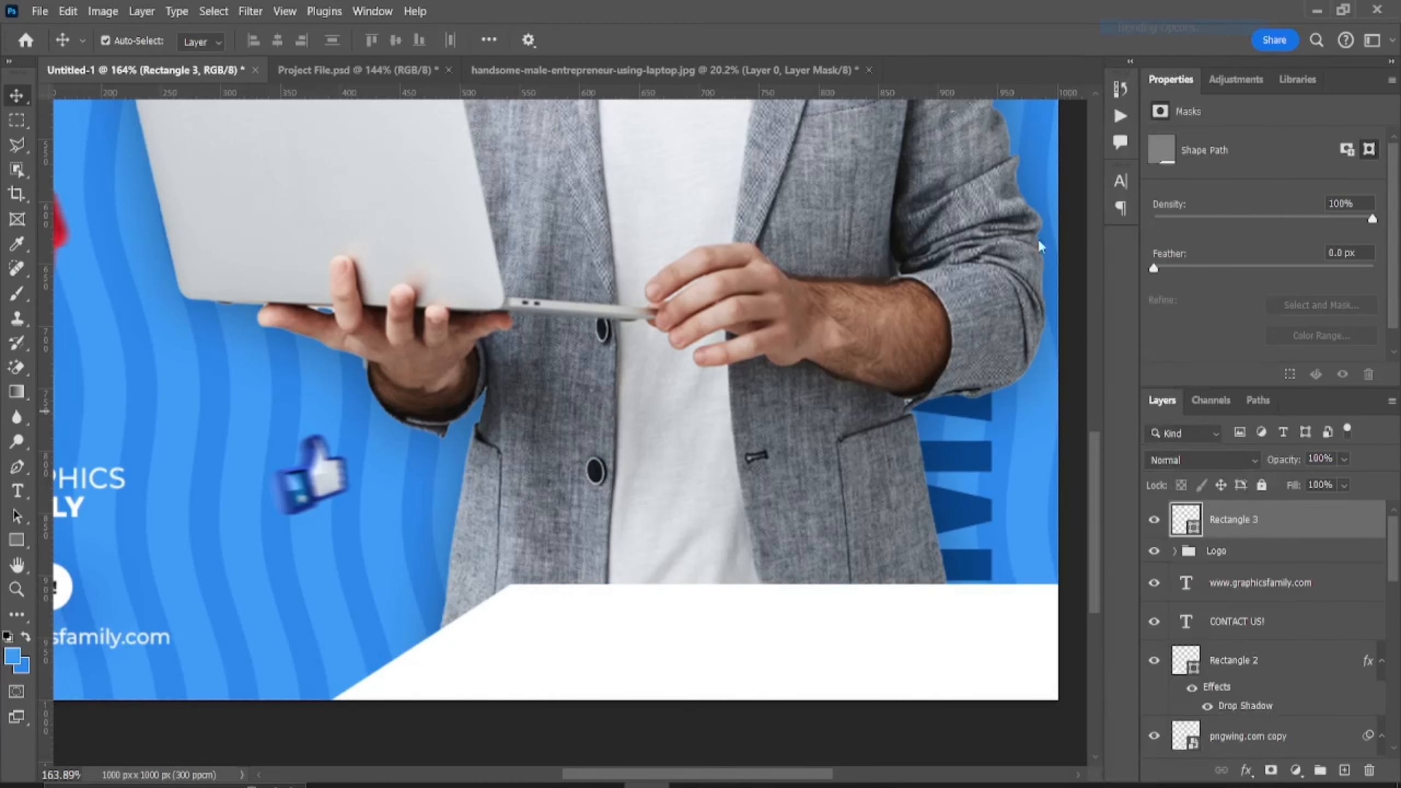
{"action": "left_click", "coordinate": [735, 447]}
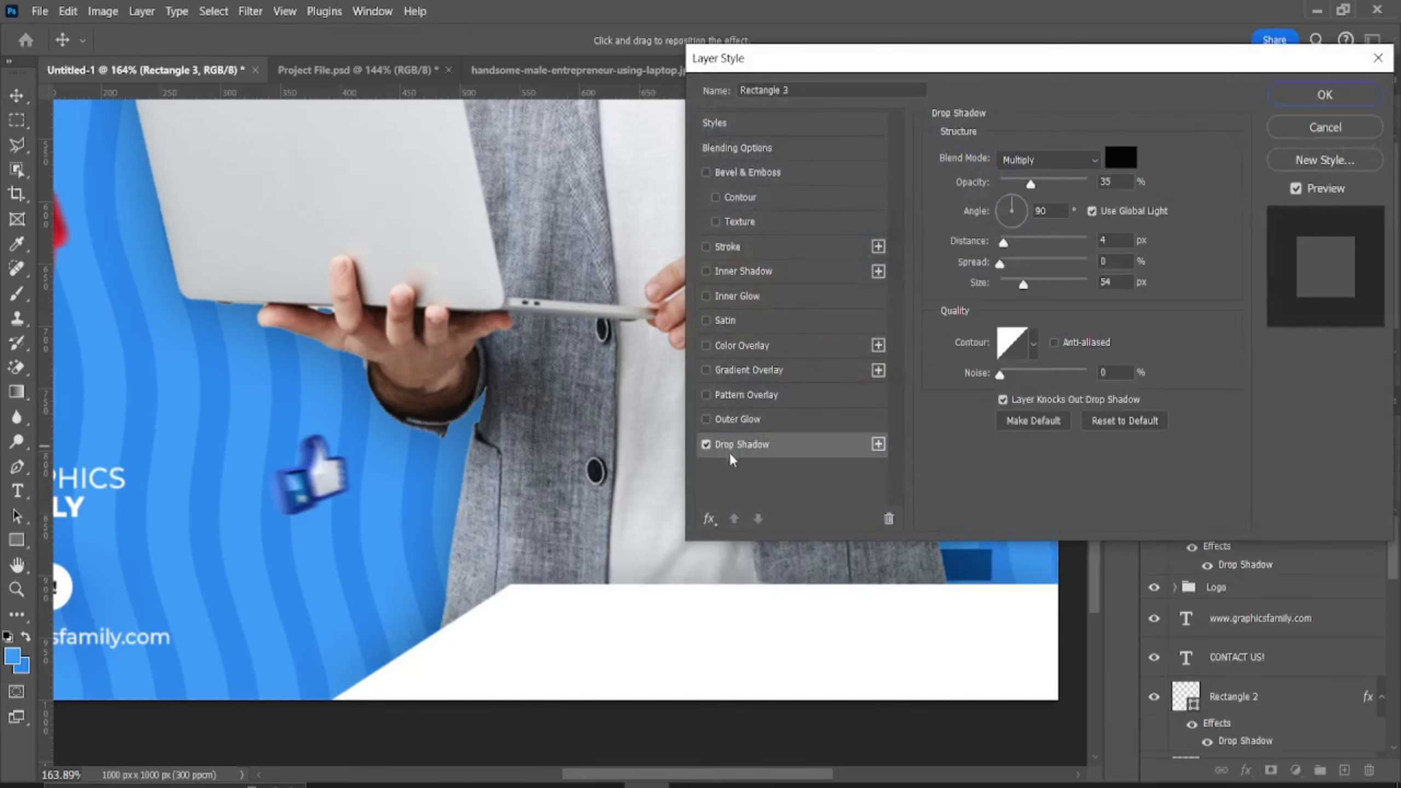
{"action": "left_click", "coordinate": [1300, 103]}
{"action": "key", "text": "ctrl+0"}
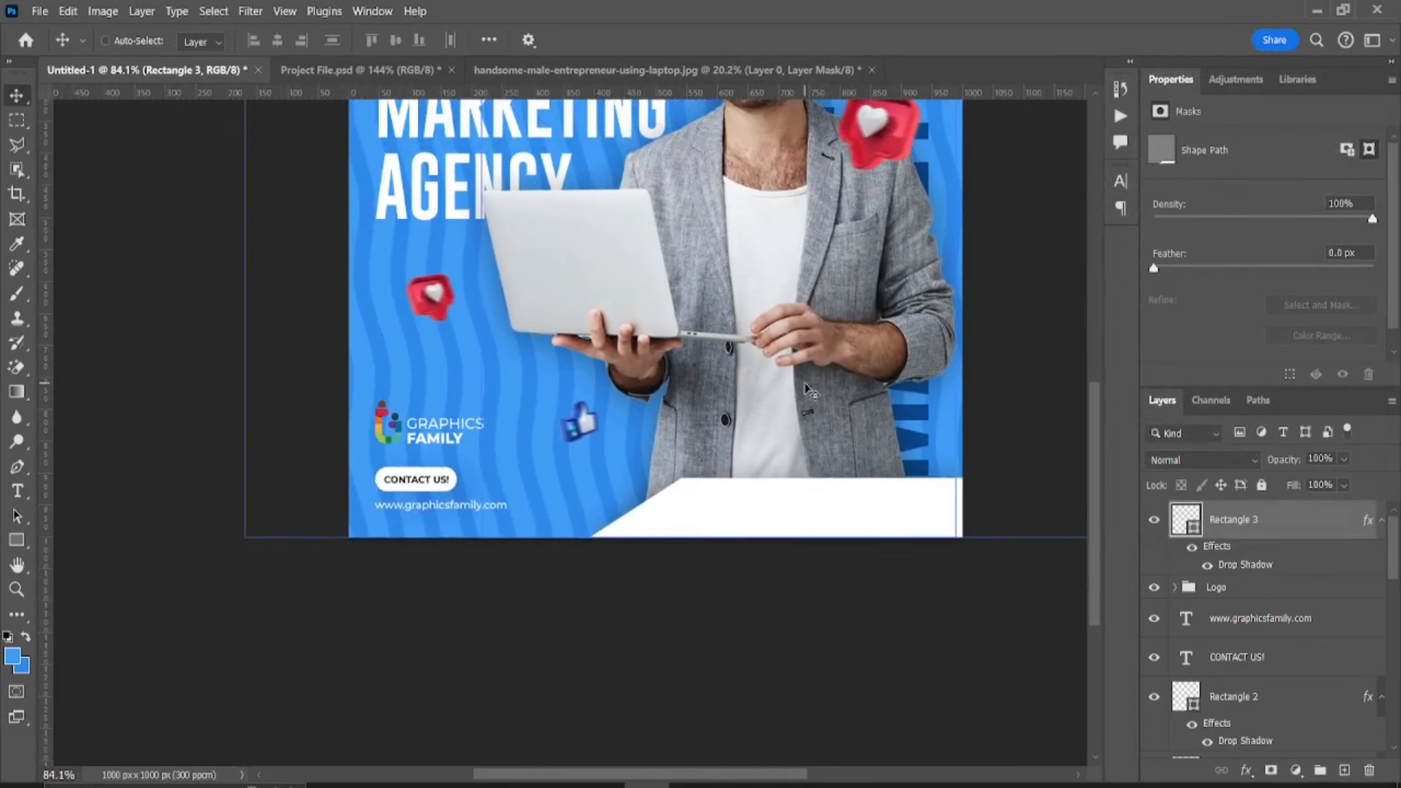
- Add the "Call Us For More Info" text, phone number and phone icon, scaled to about 123.85% and placed on the white bar
{"action": "left_click", "coordinate": [974, 312]}
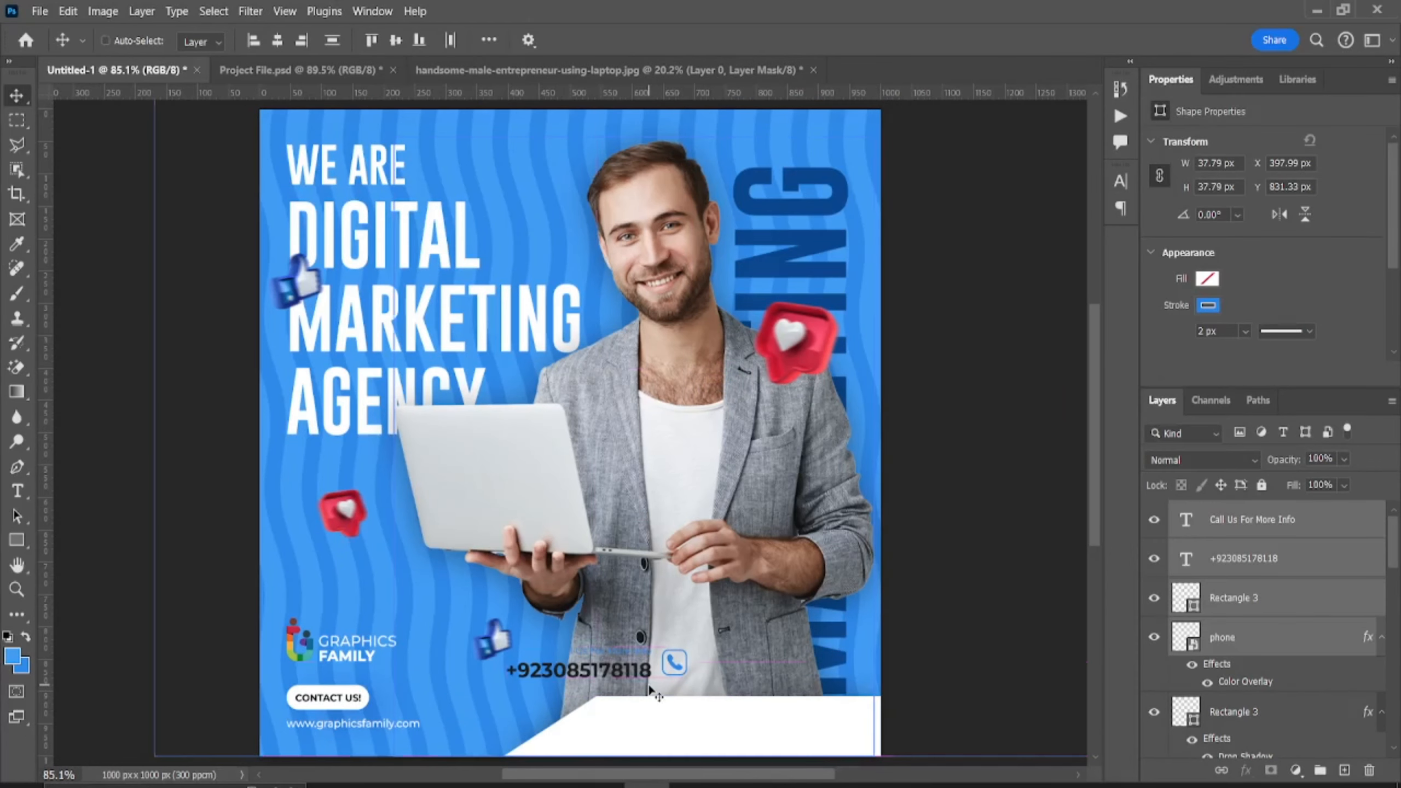
{"action": "key", "text": "ctrl+t"}
{"action": "scroll", "coordinate": [651, 690], "scroll_direction": "up", "scroll_amount": 6}
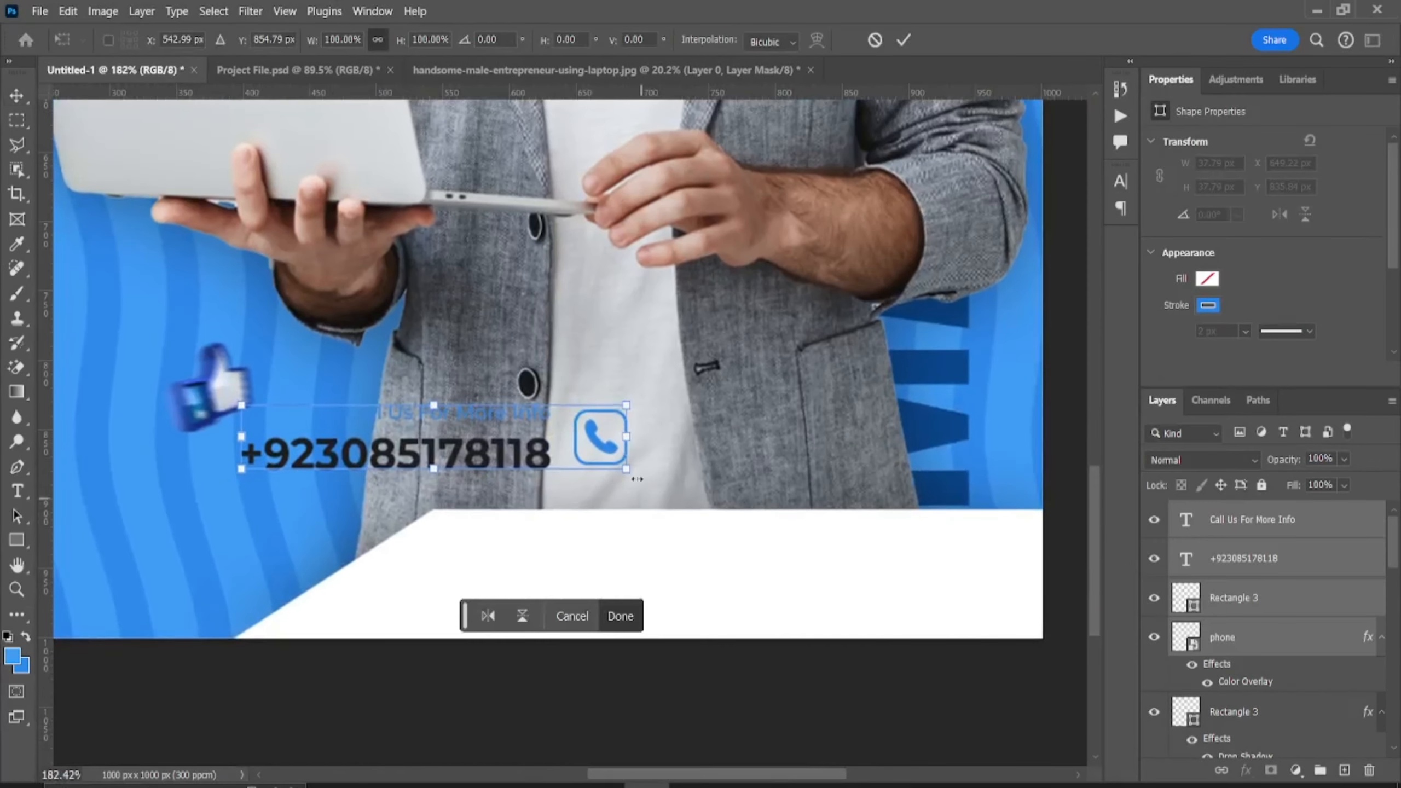
{"action": "left_click_drag", "start_coordinate": [608, 445], "coordinate": [971, 584]}
{"action": "left_click_drag", "start_coordinate": [607, 581], "coordinate": [567, 577]}
{"action": "left_click_drag", "start_coordinate": [950, 588], "coordinate": [948, 588]}
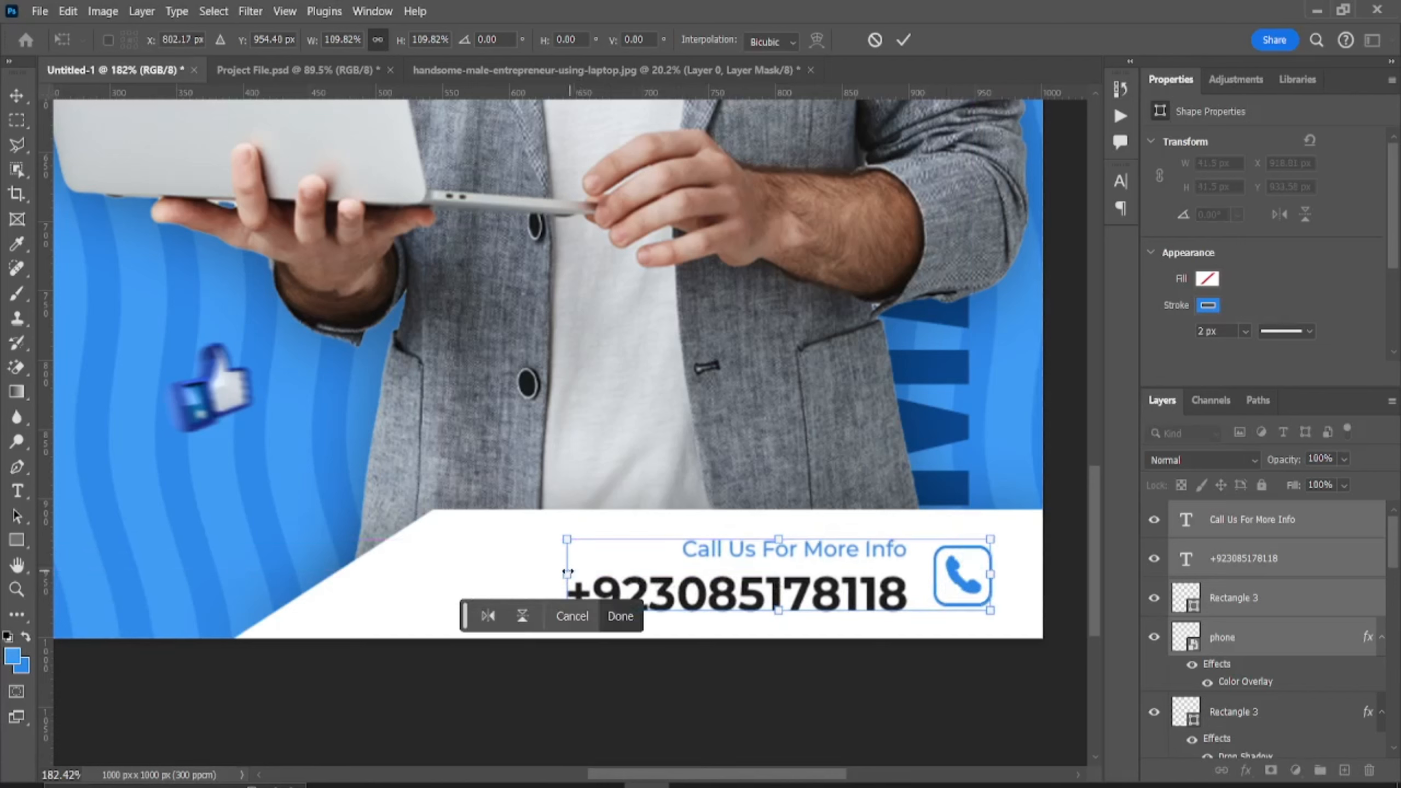
{"action": "left_click_drag", "start_coordinate": [568, 574], "coordinate": [510, 576]}
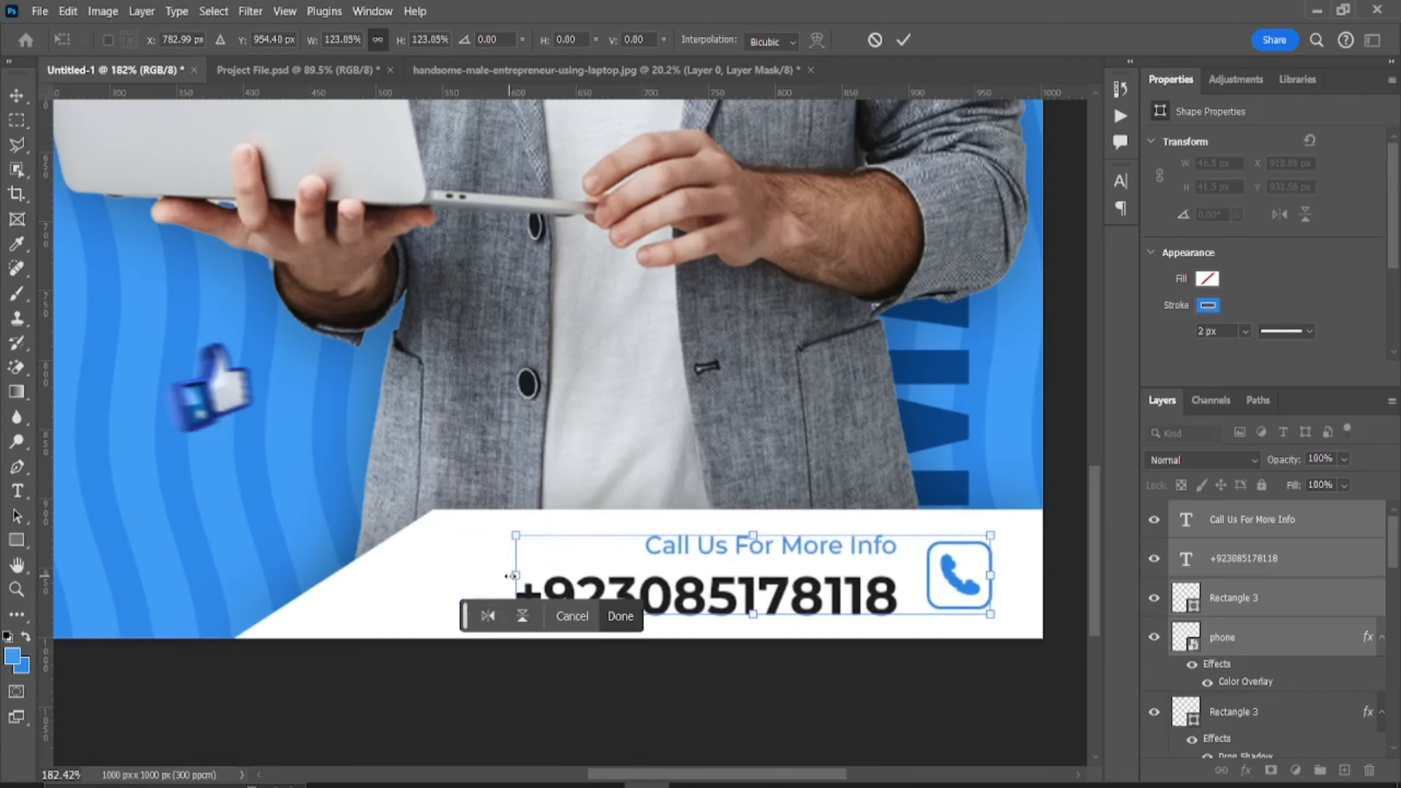
{"action": "key", "text": "Return"}
{"action": "key", "text": "ctrl+0"}
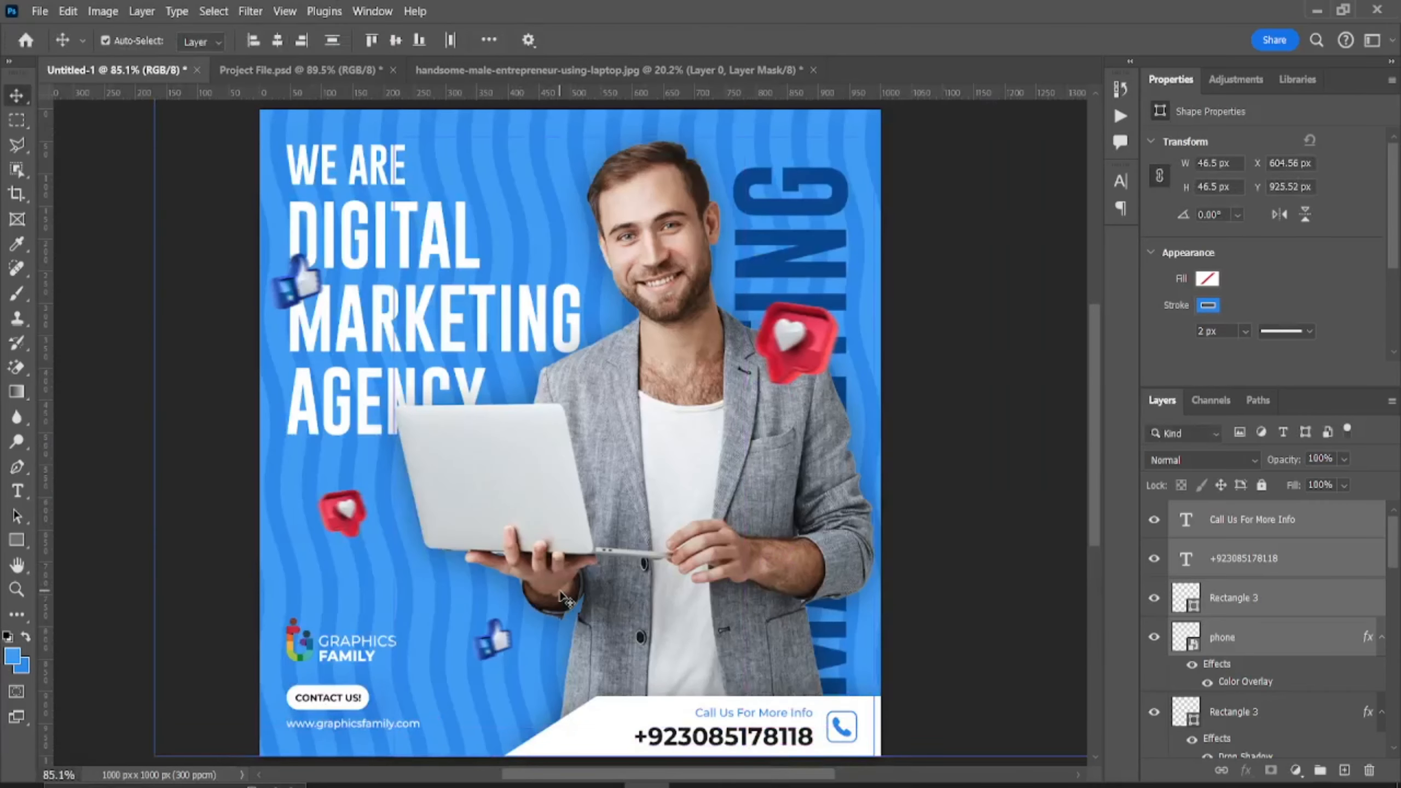
{"action": "scroll", "coordinate": [612, 444], "scroll_direction": "down", "scroll_amount": 2}
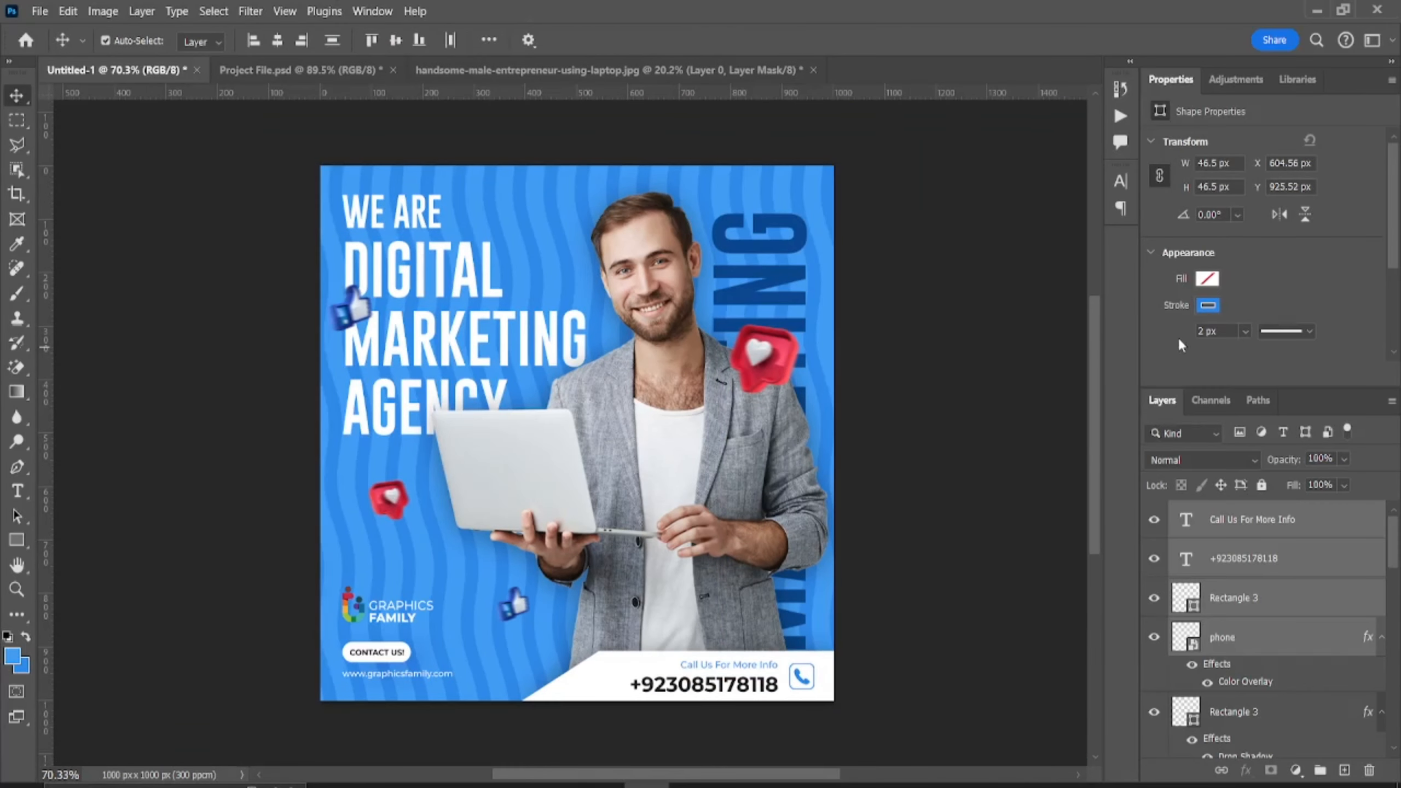